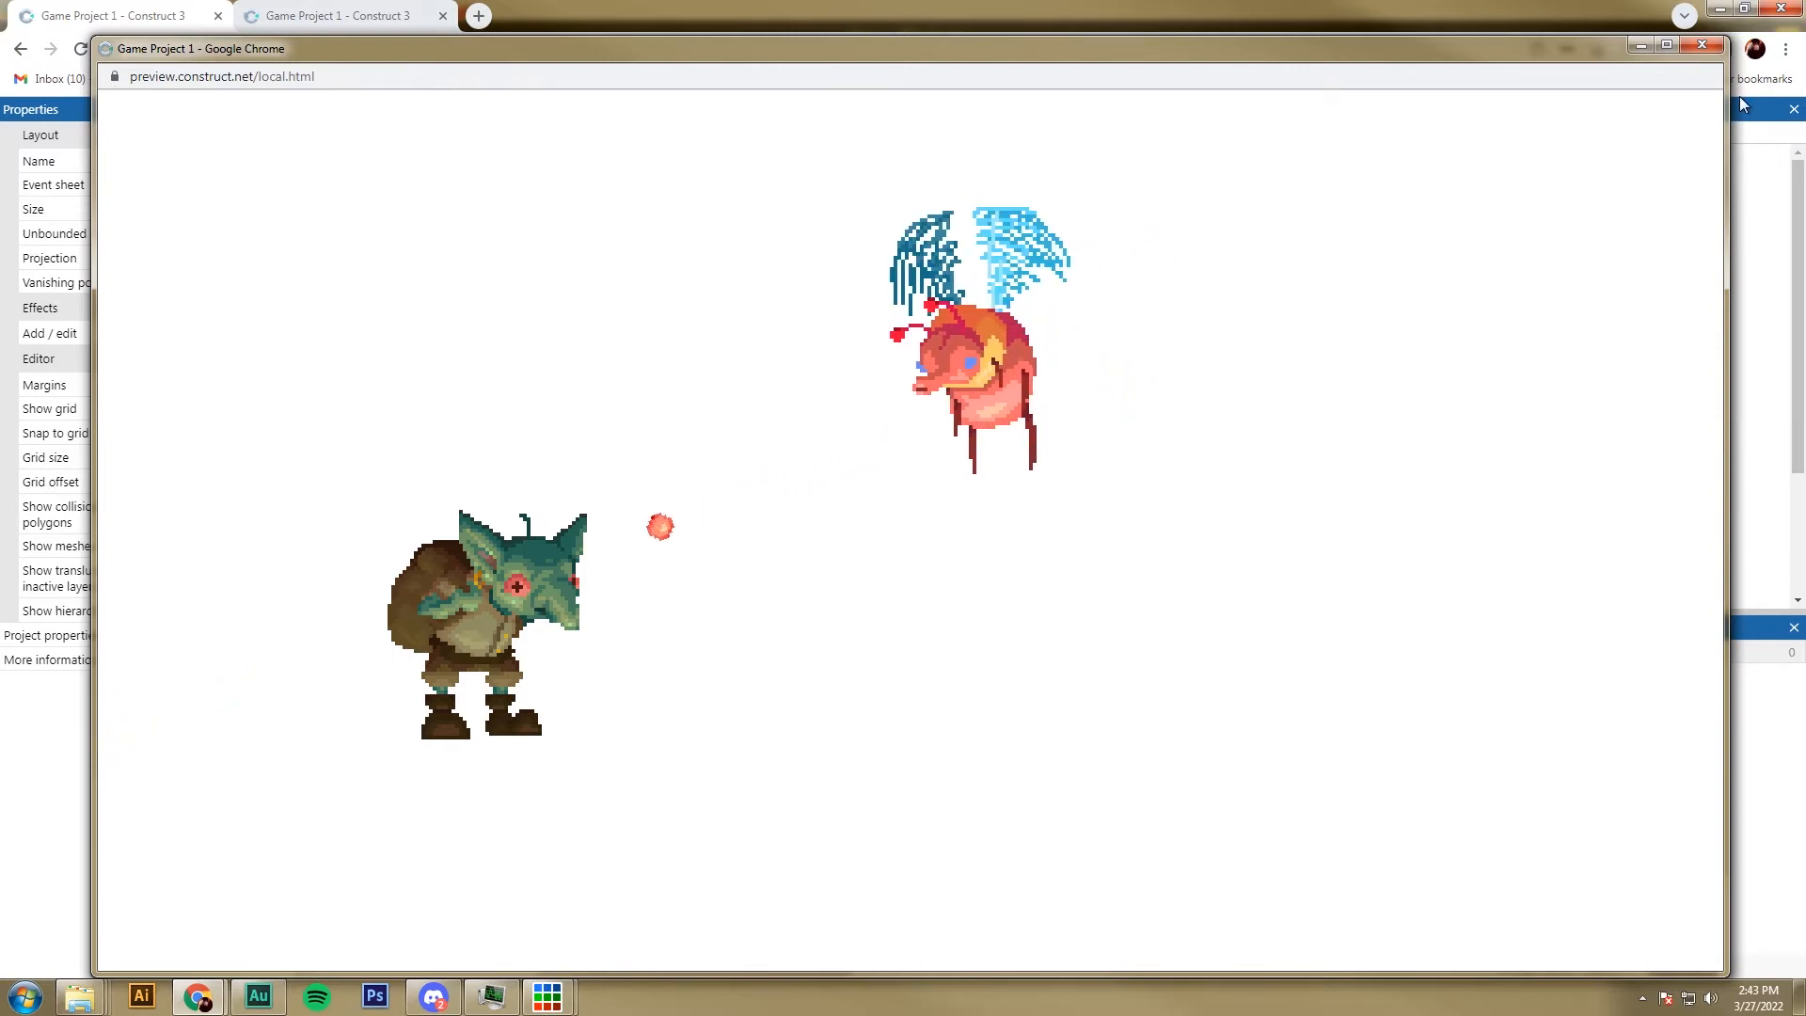
Step: Close the game preview and, in the second open copy of Game Project 1, stretch the brown tiled background to about 1168 x 1016
left_click(1704, 47)
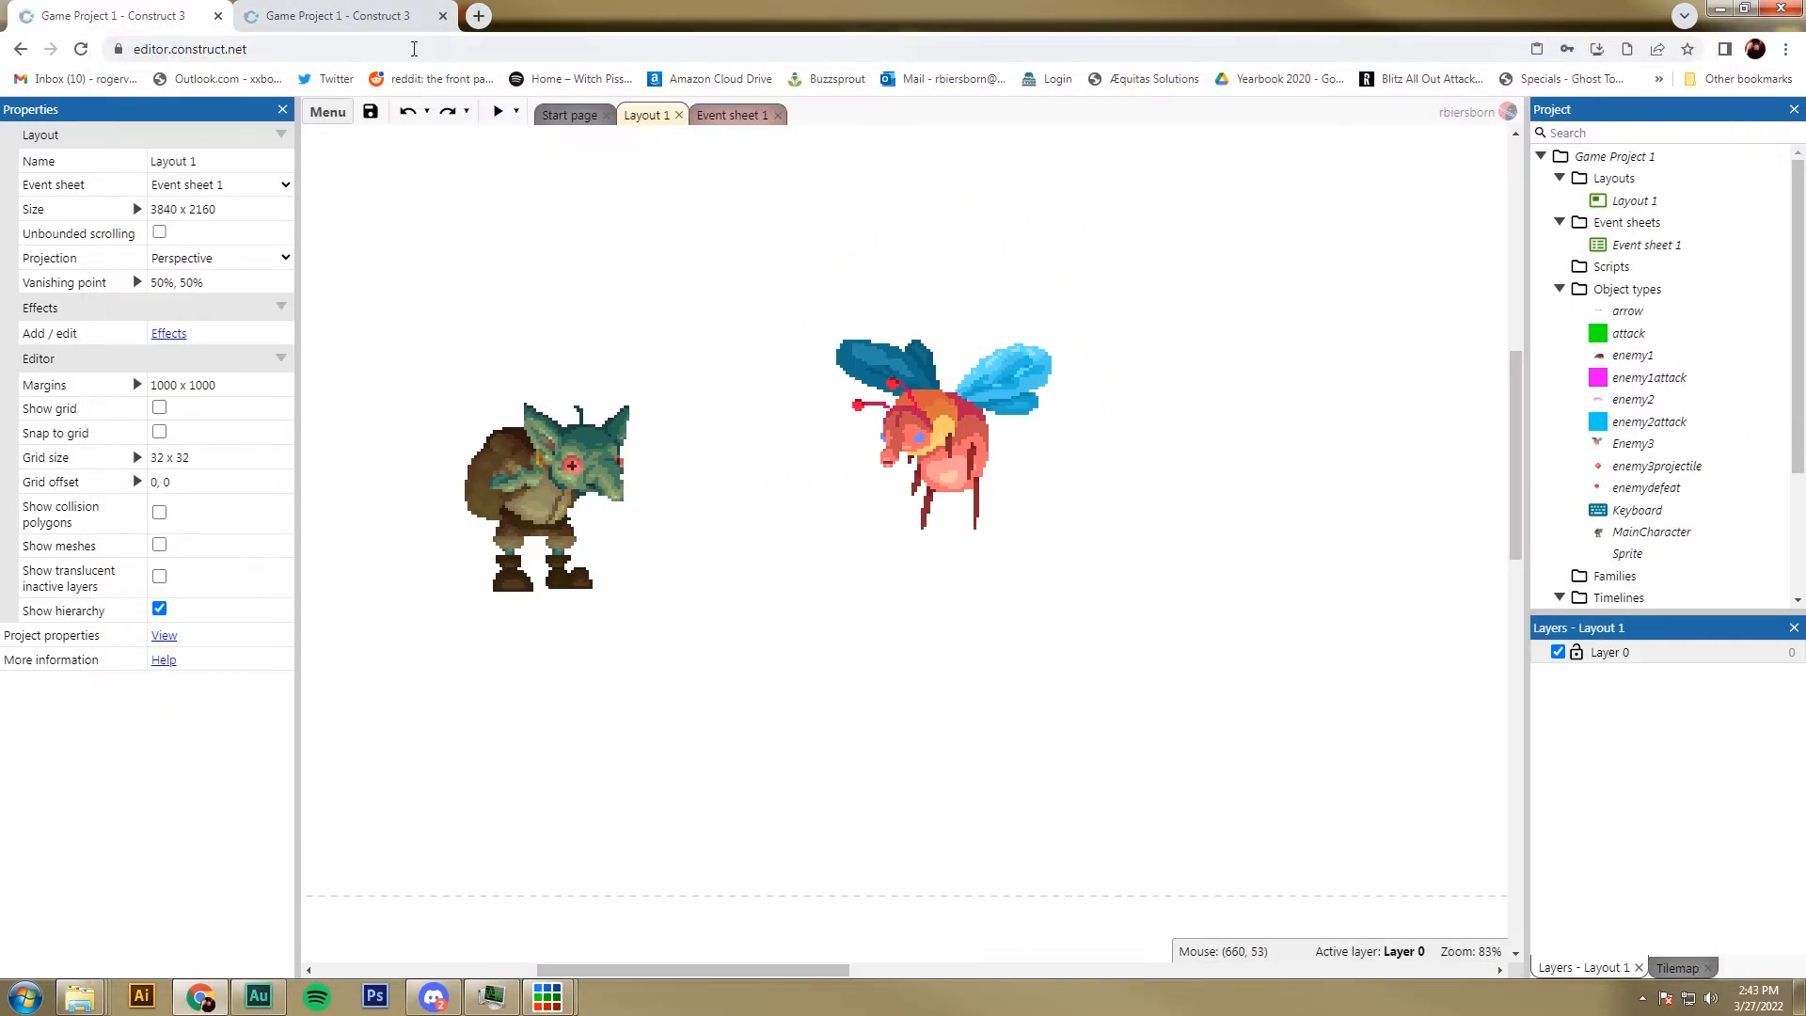
left_click(383, 11)
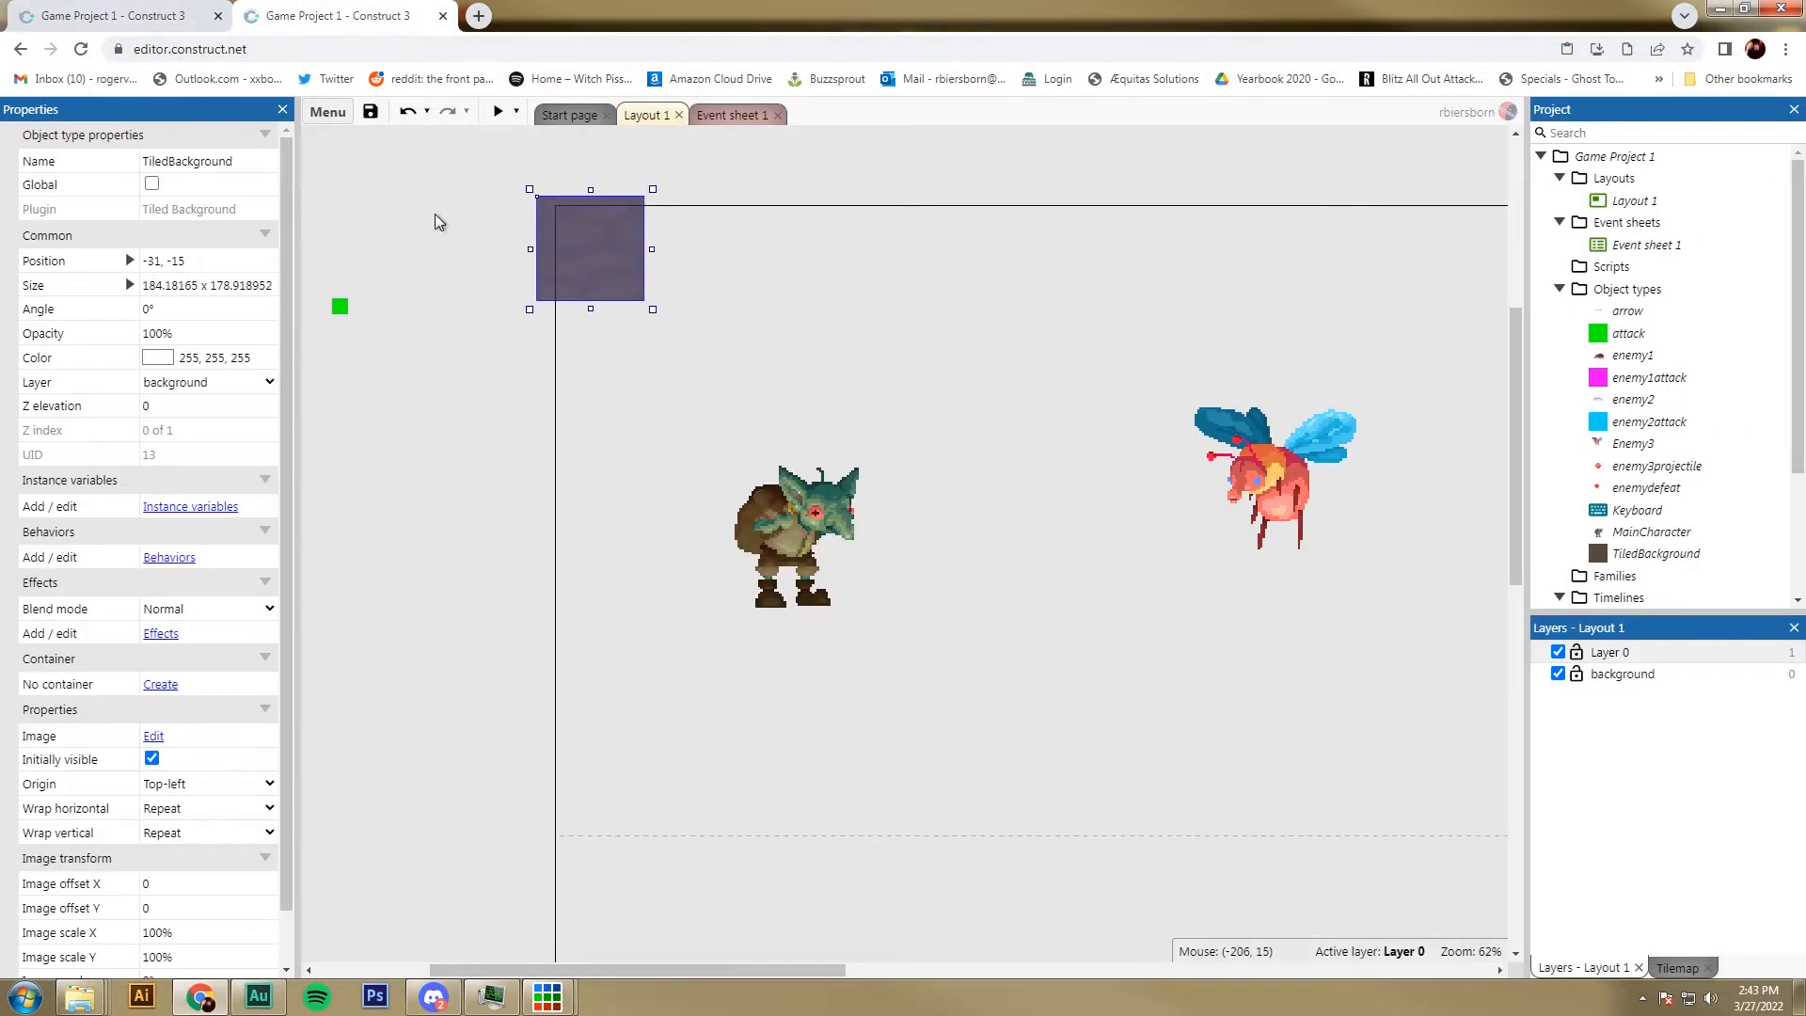
left_click(728, 381)
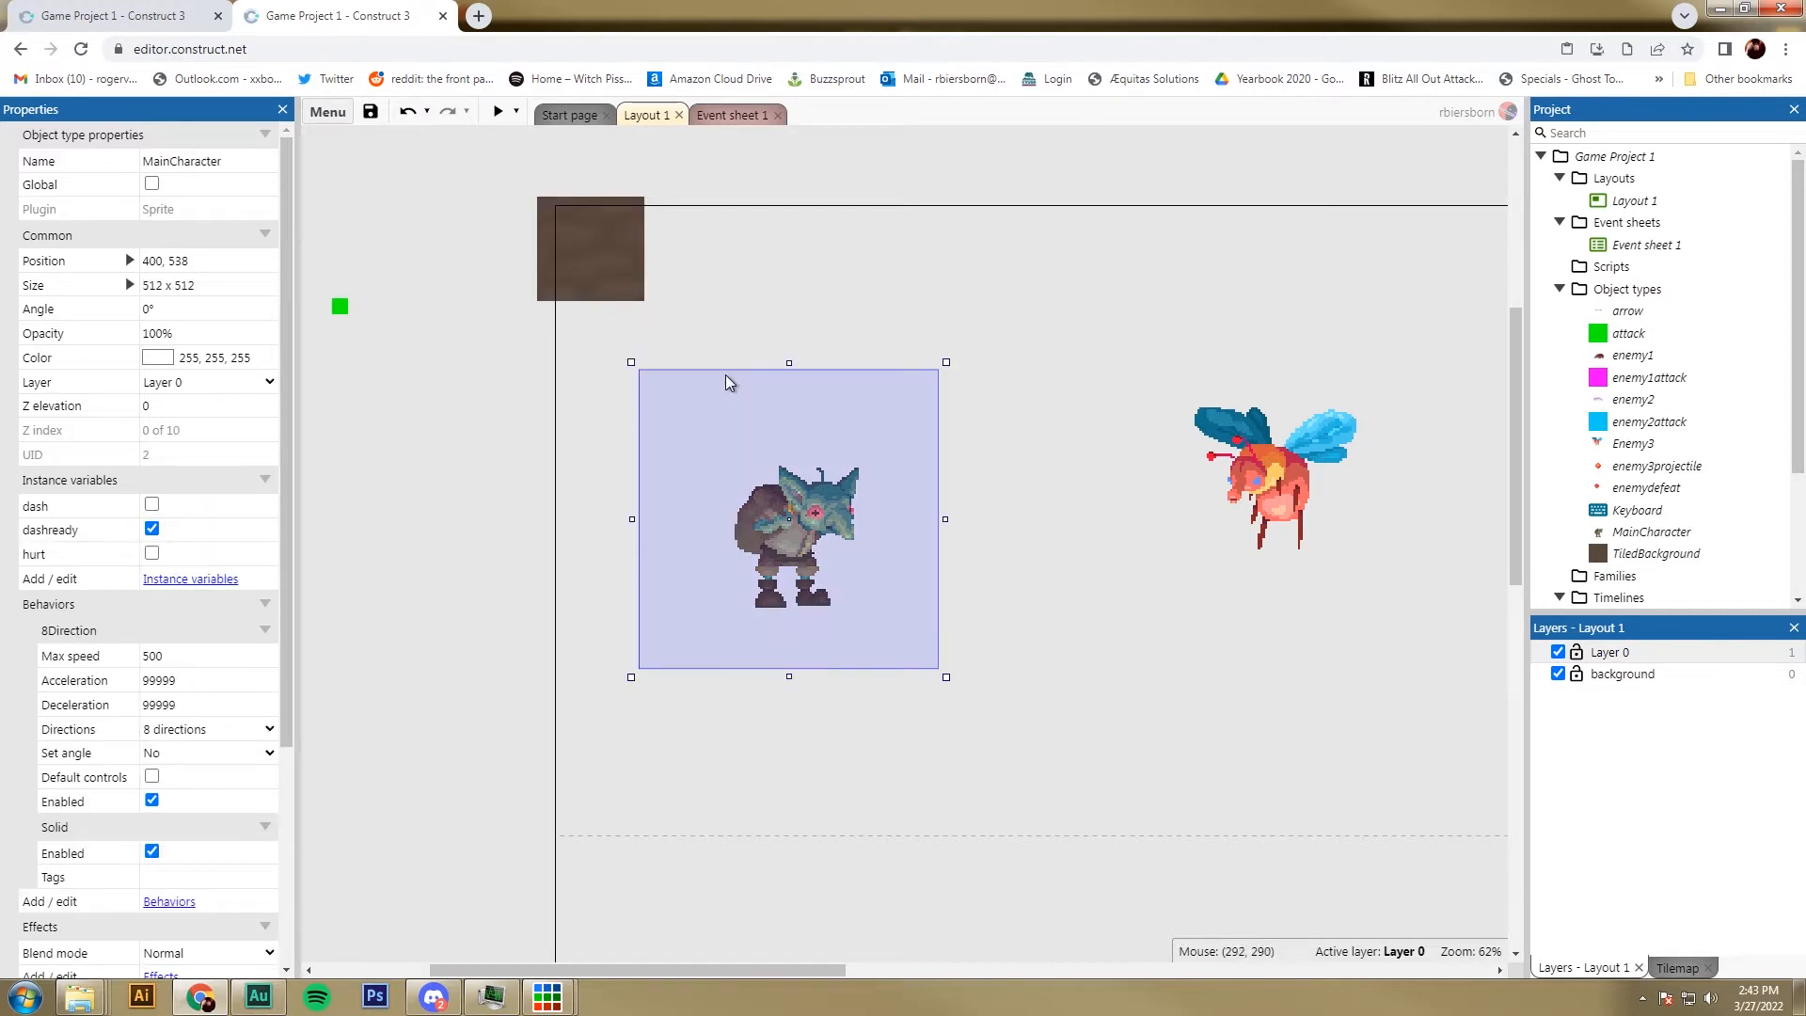
left_click(609, 295)
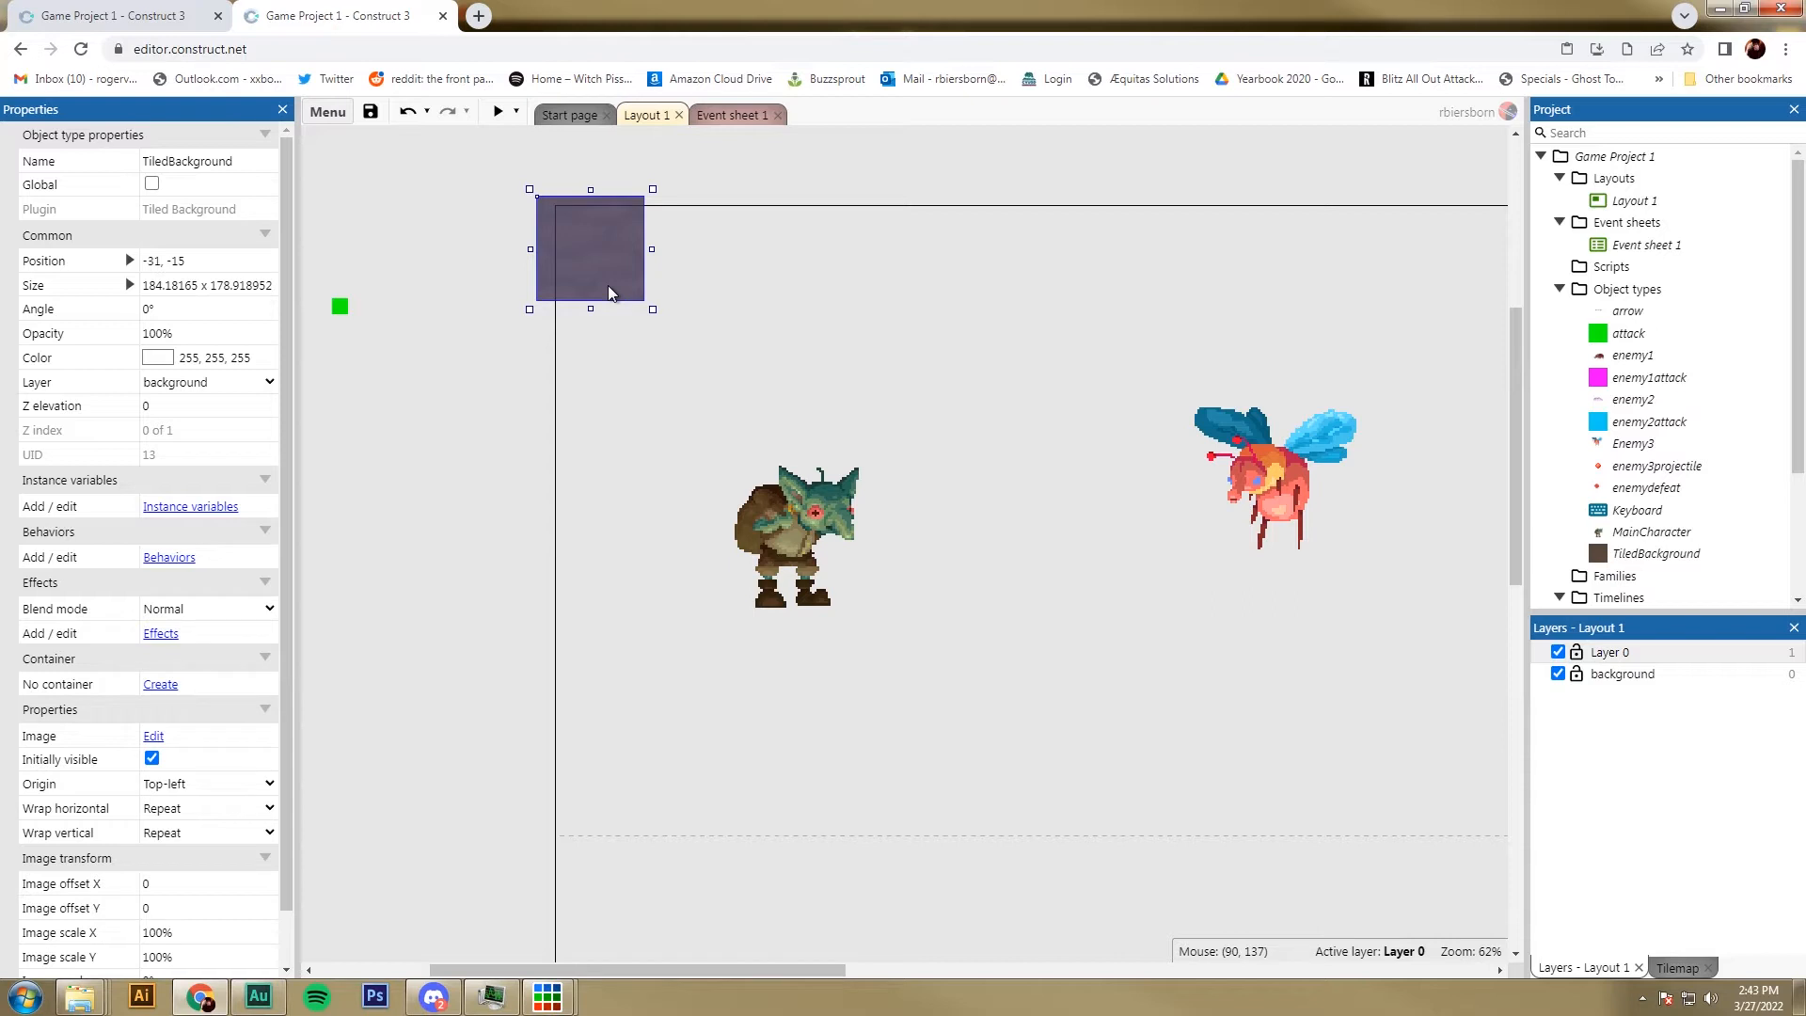
left_click_drag(652, 309, 1229, 798)
left_click(1274, 803)
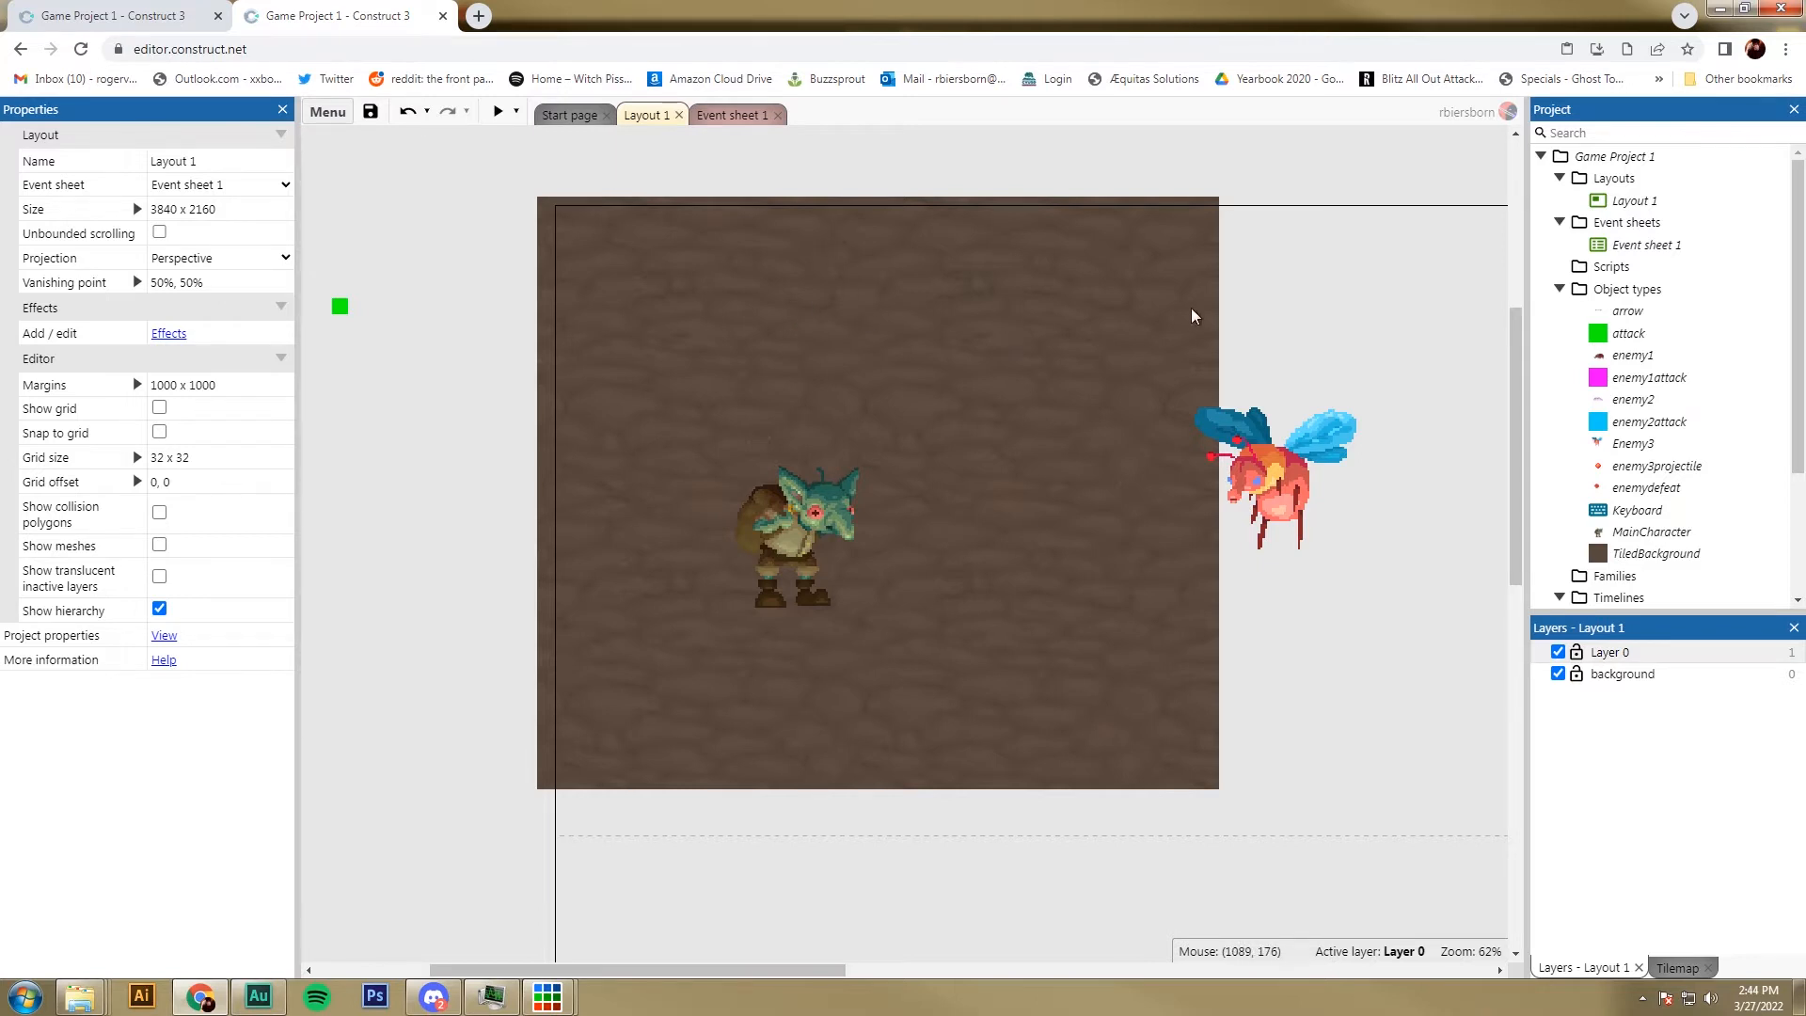
Step: Shrink the tiled background to about 383 x 299 and stretch it back out to about 2194 x 1443, covering both characters
scroll(1093, 612, "down", 2)
scroll(1094, 613, "down", 3, "ctrl")
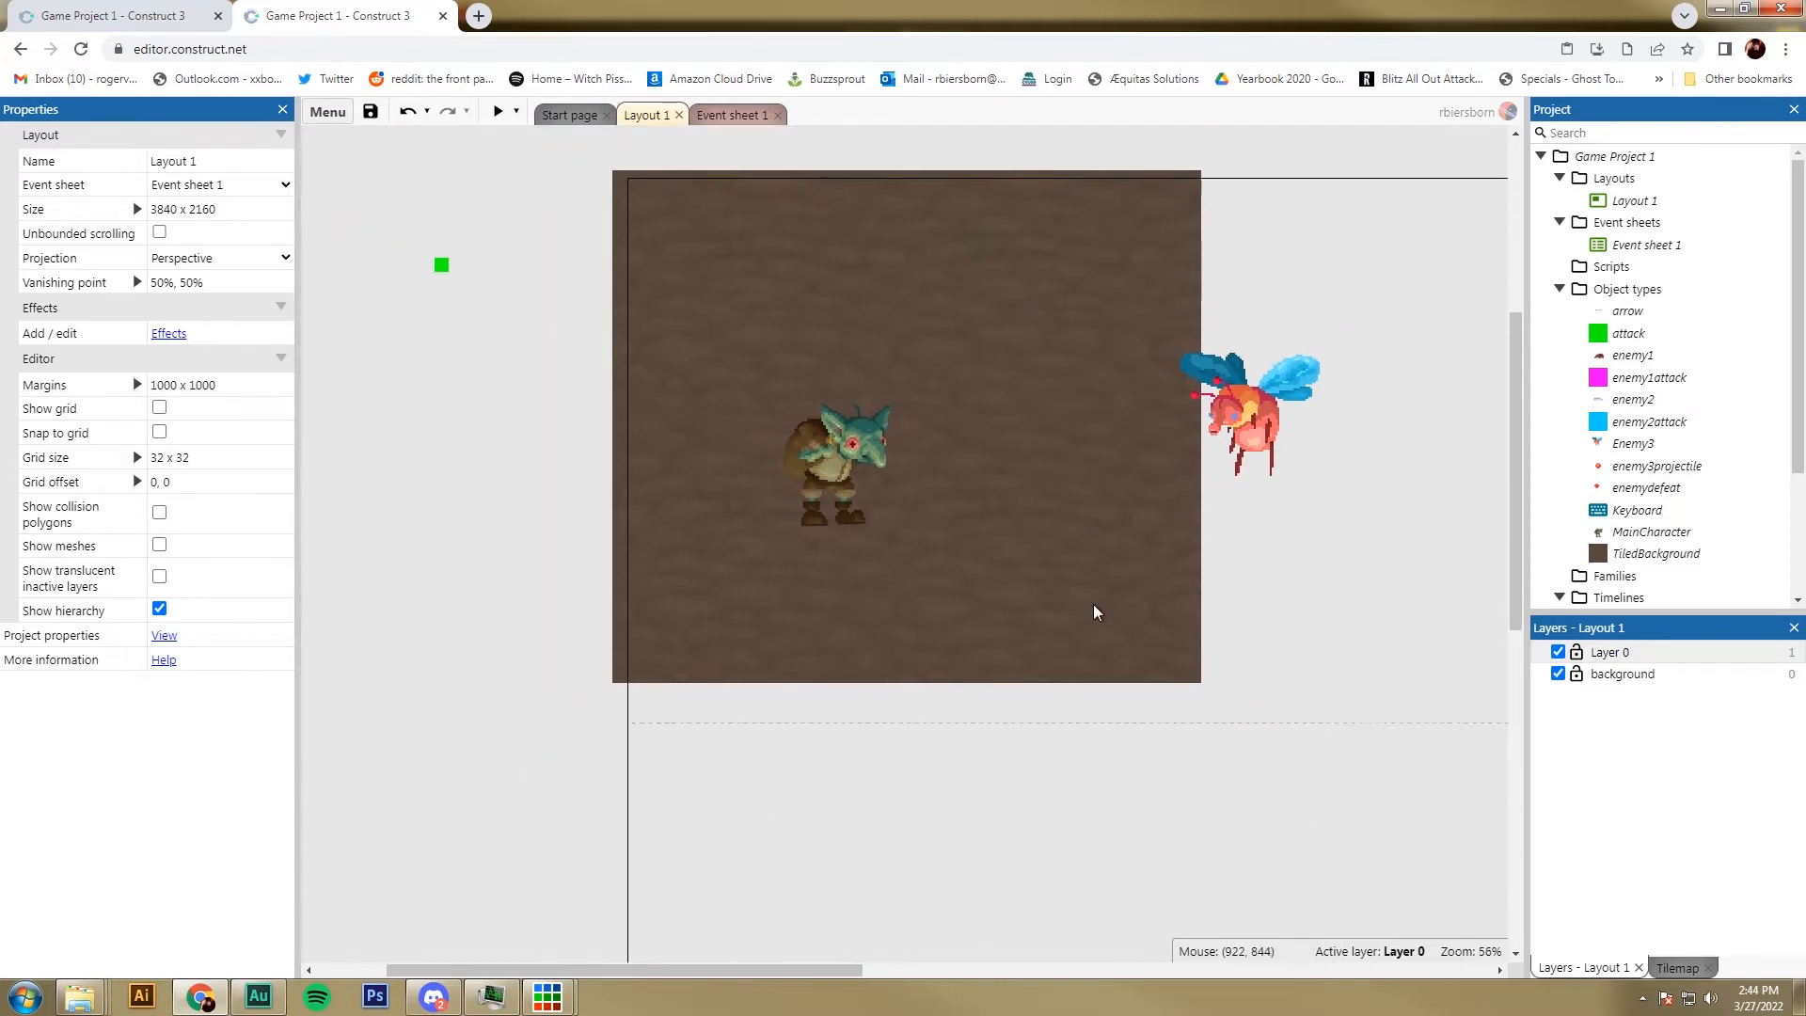
left_click(1119, 639)
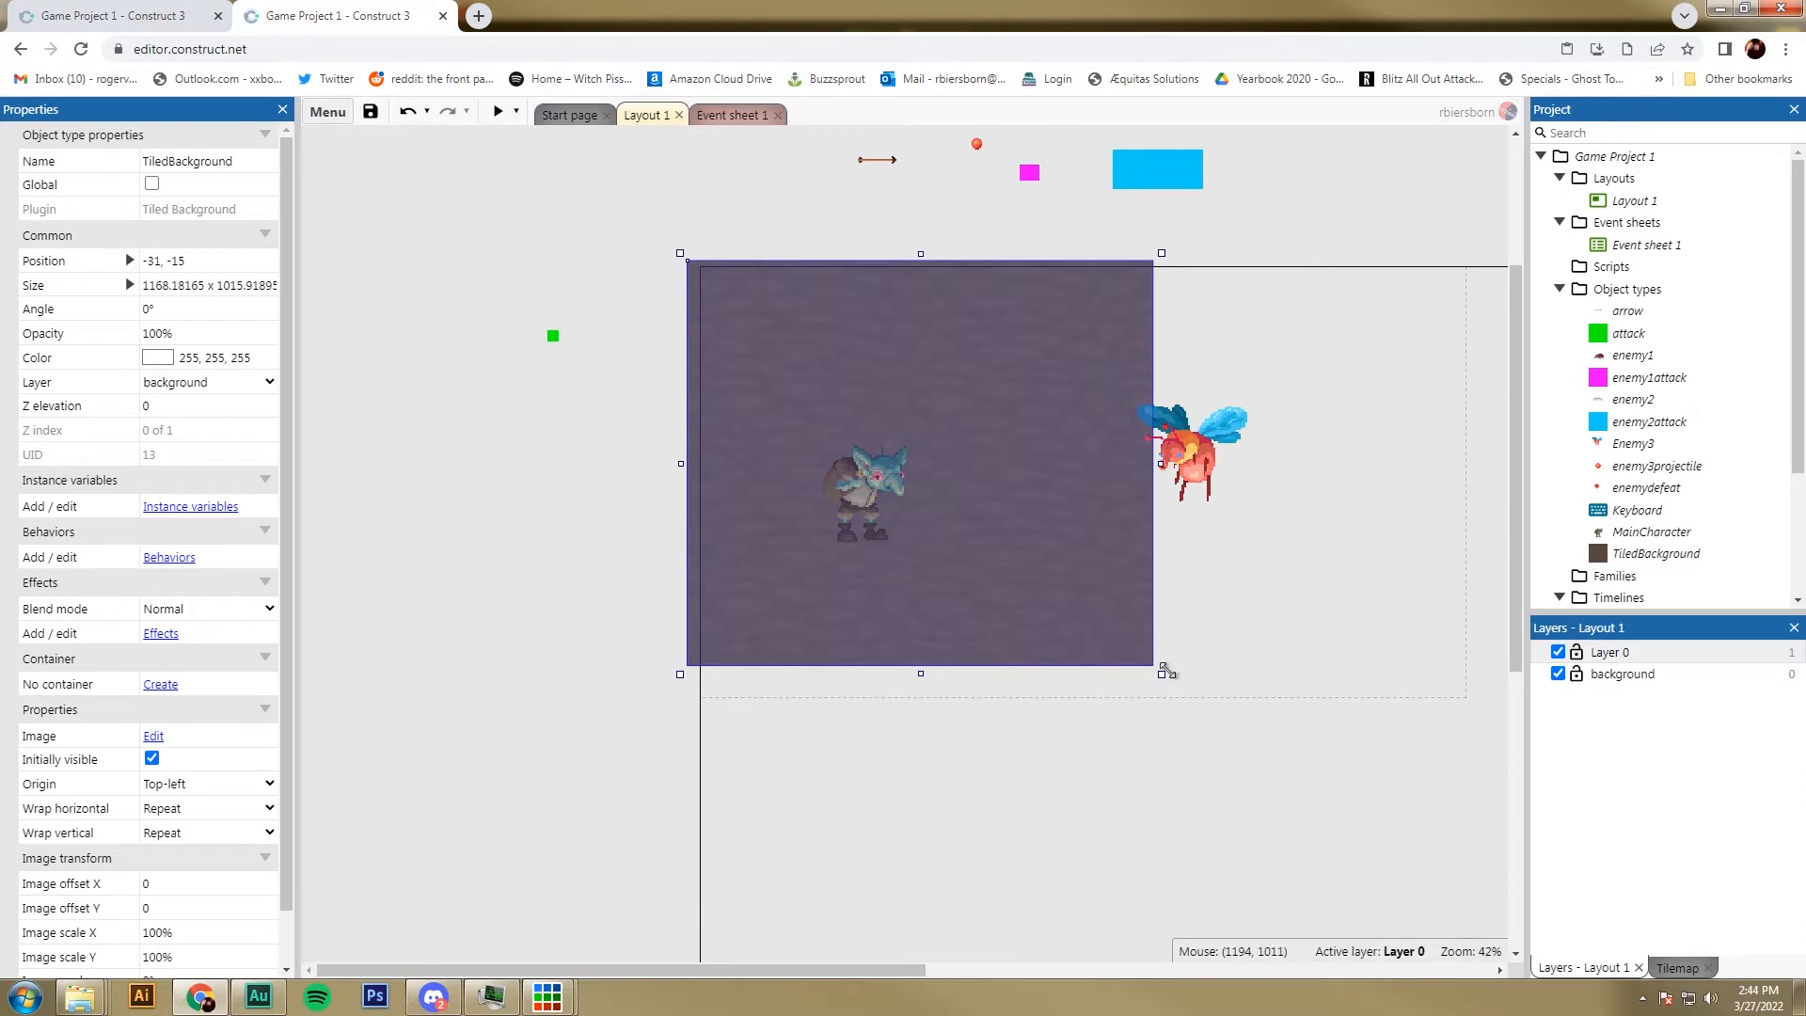
left_click_drag(1164, 670, 851, 385)
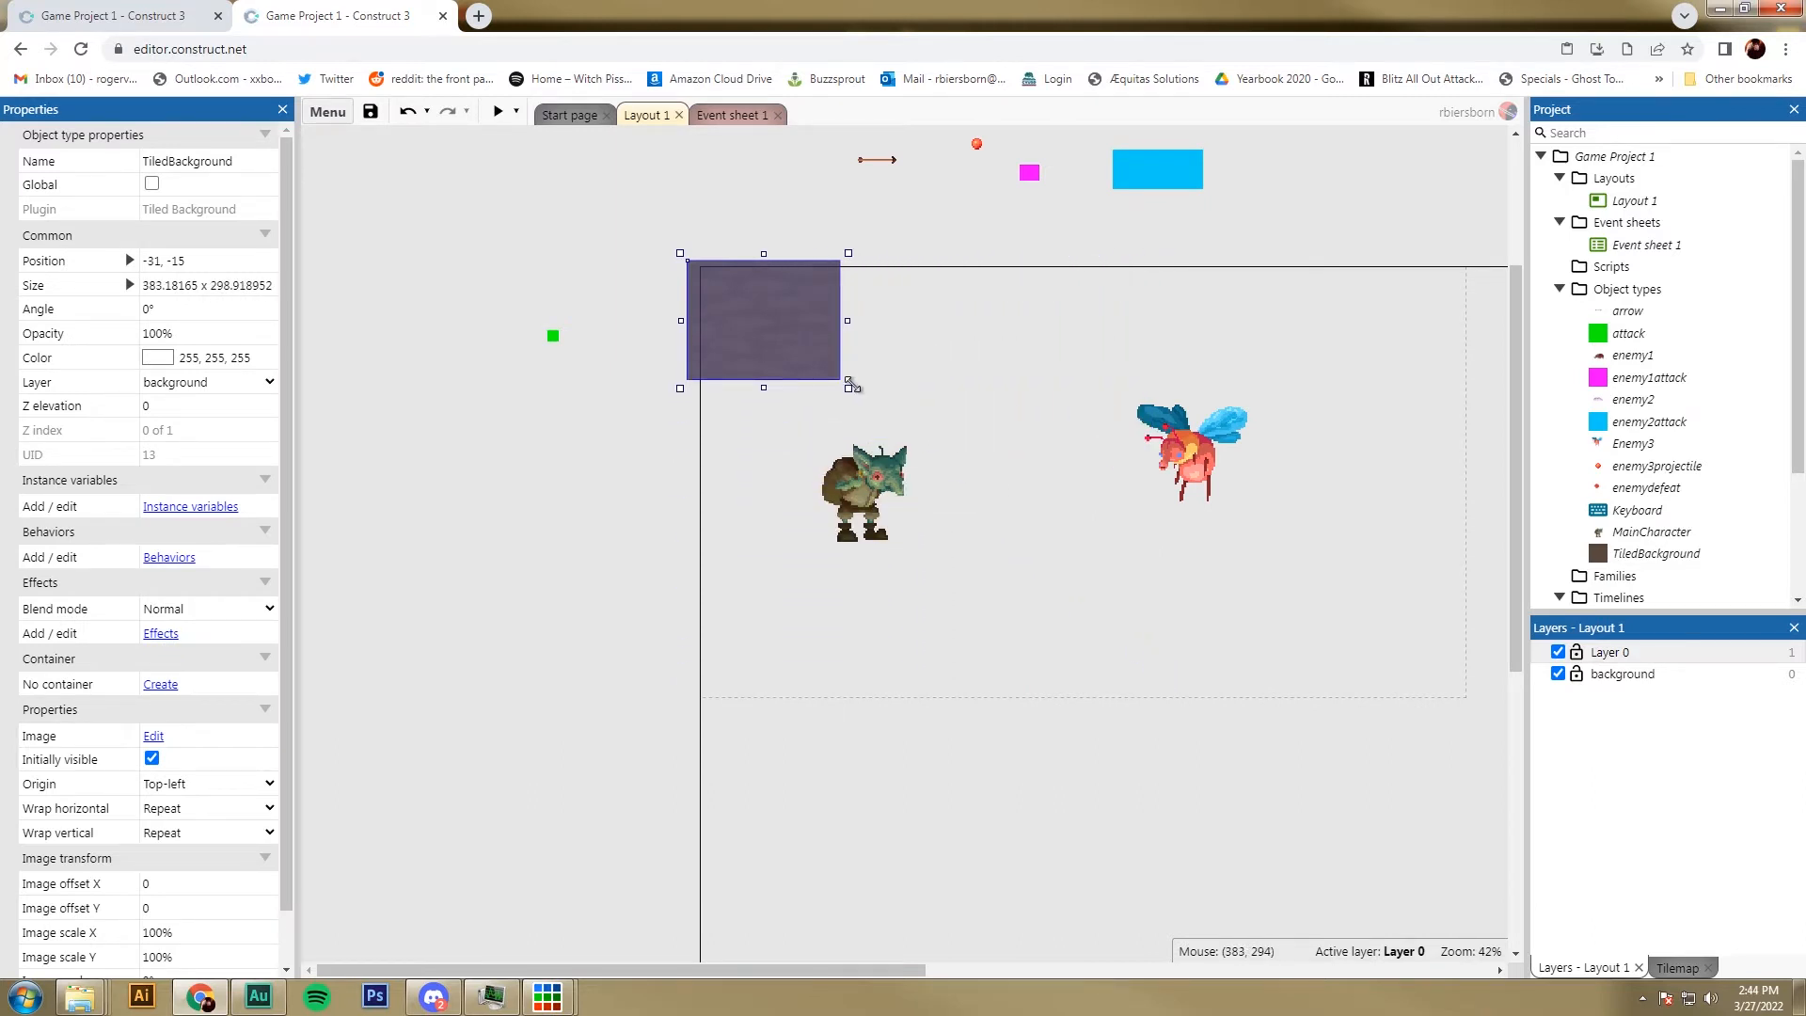
left_click_drag(845, 388, 1251, 845)
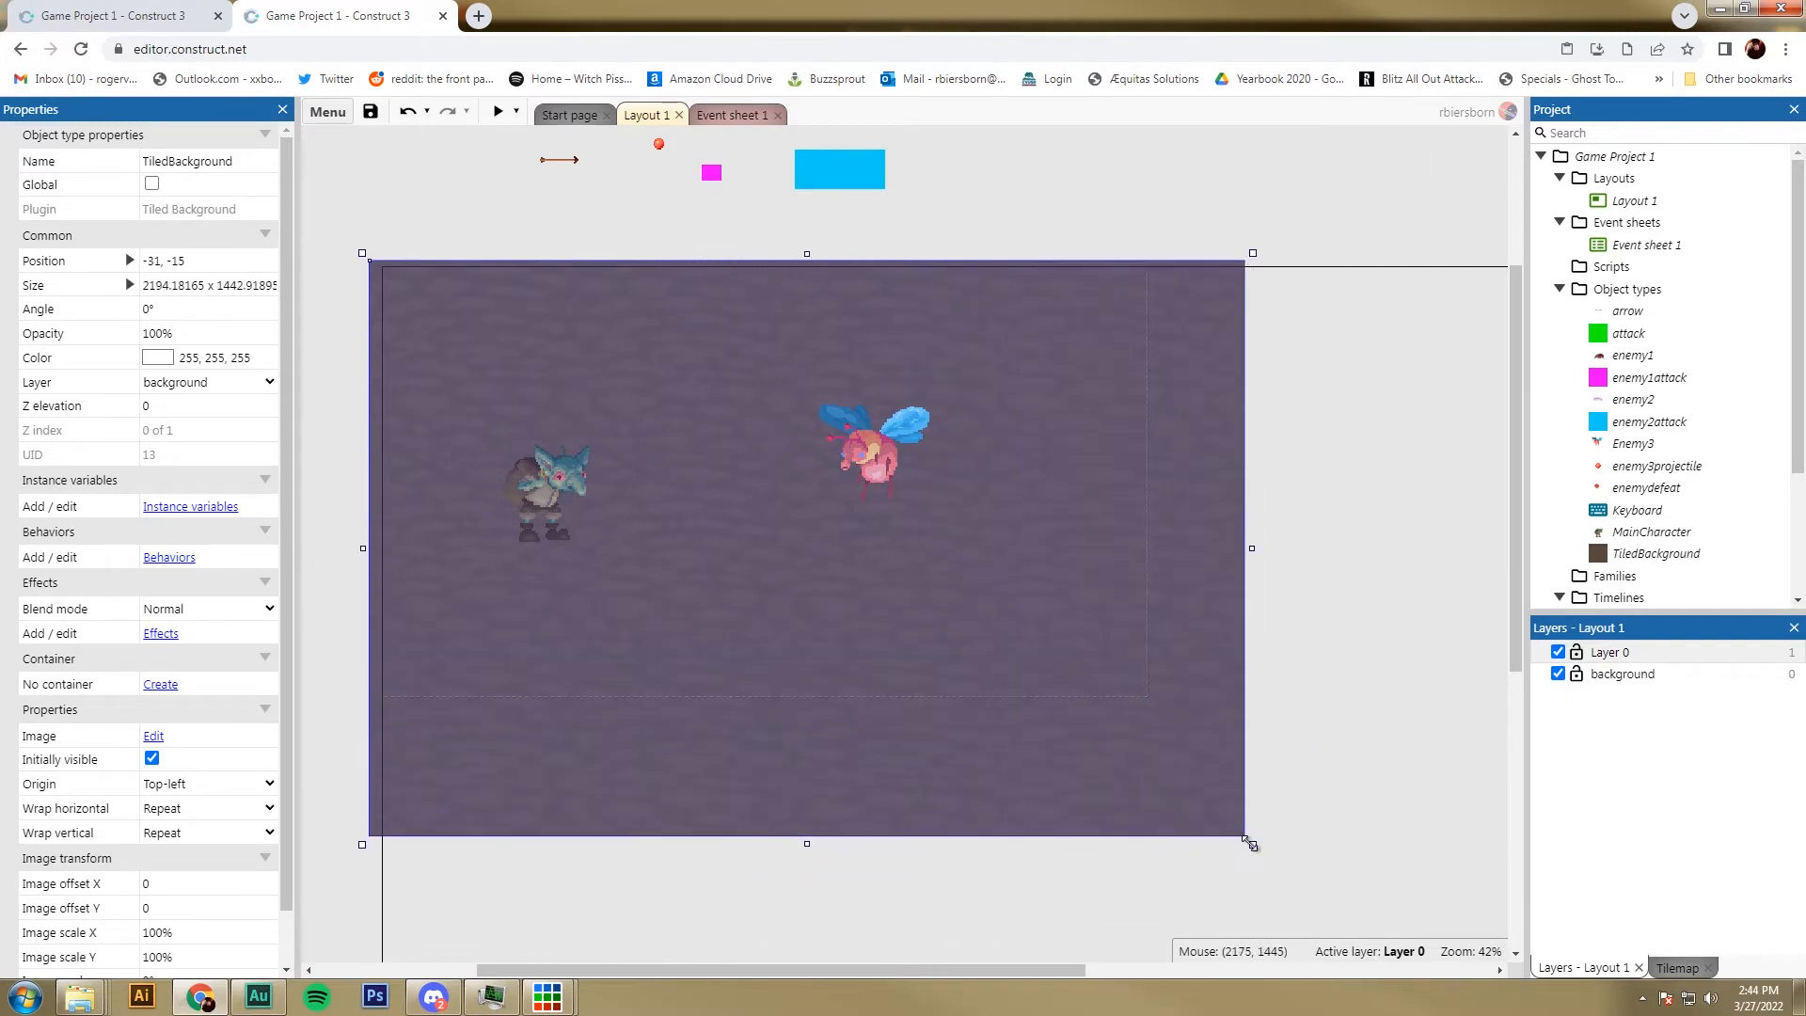
left_click(1312, 750)
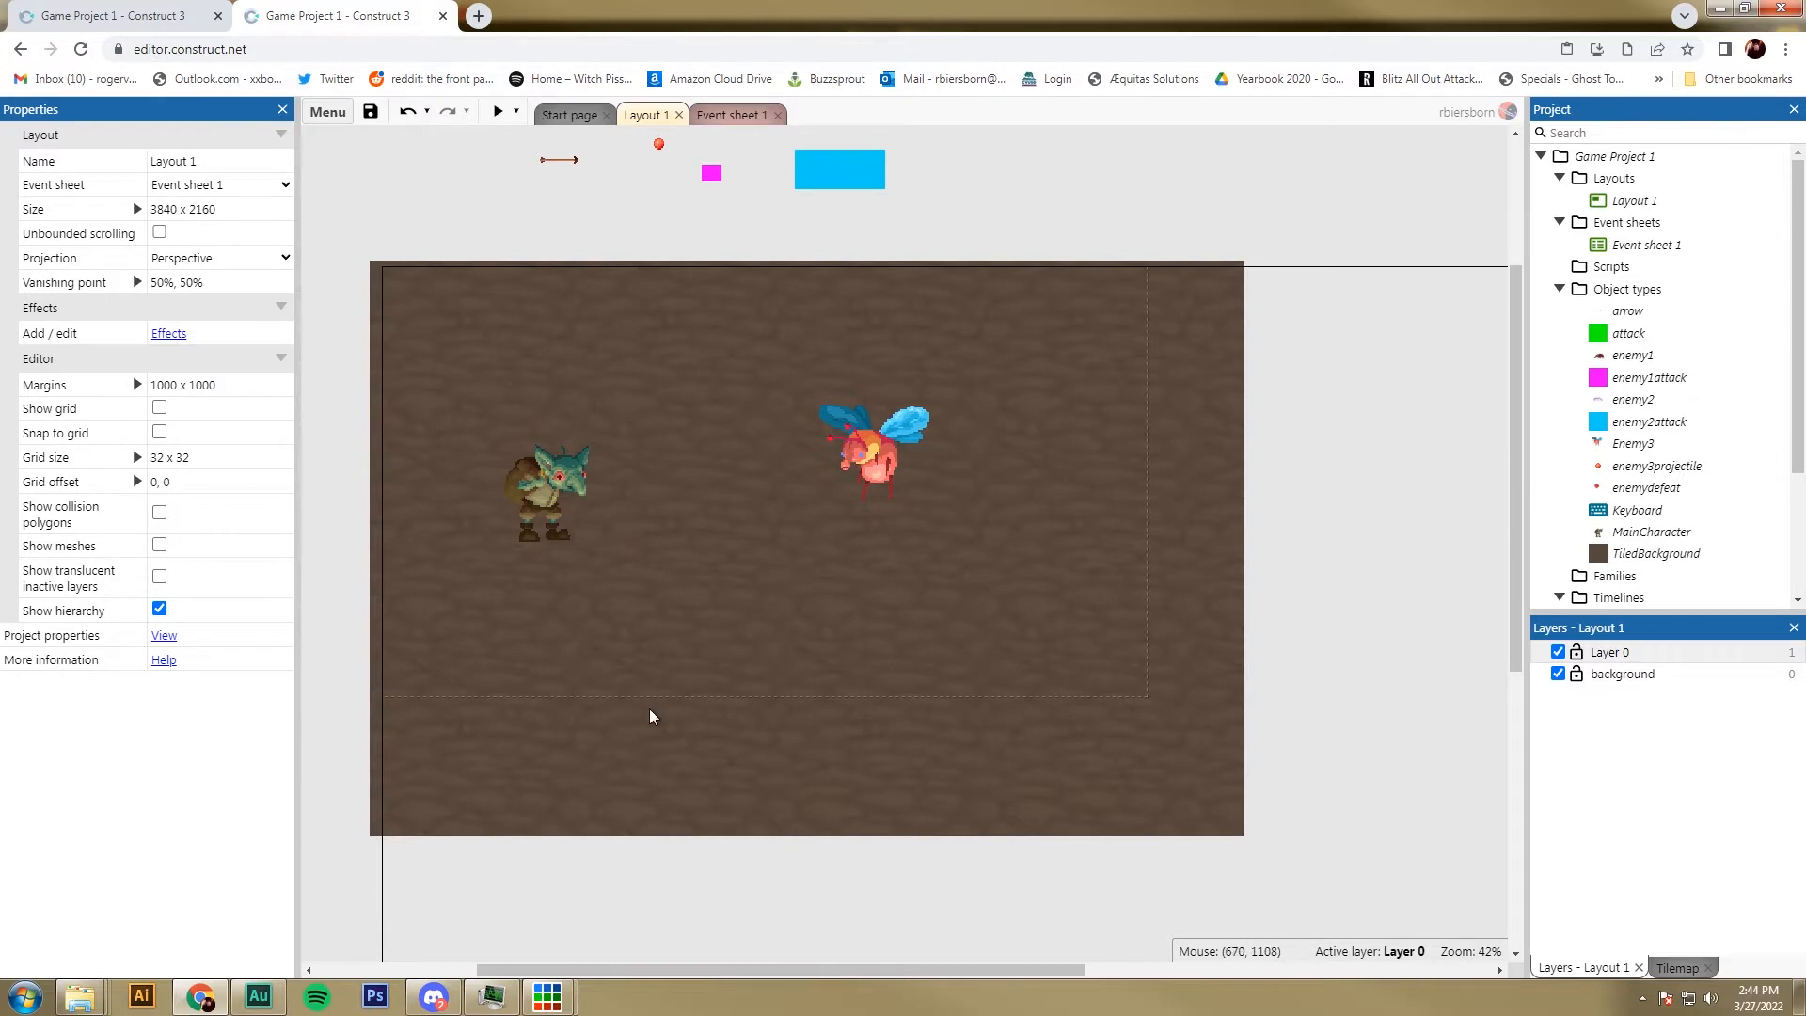
Step: Switch to the blank New Piskel sprite in Piskel and resize its canvas to 128 x 128 px
mouse_move(569, 999)
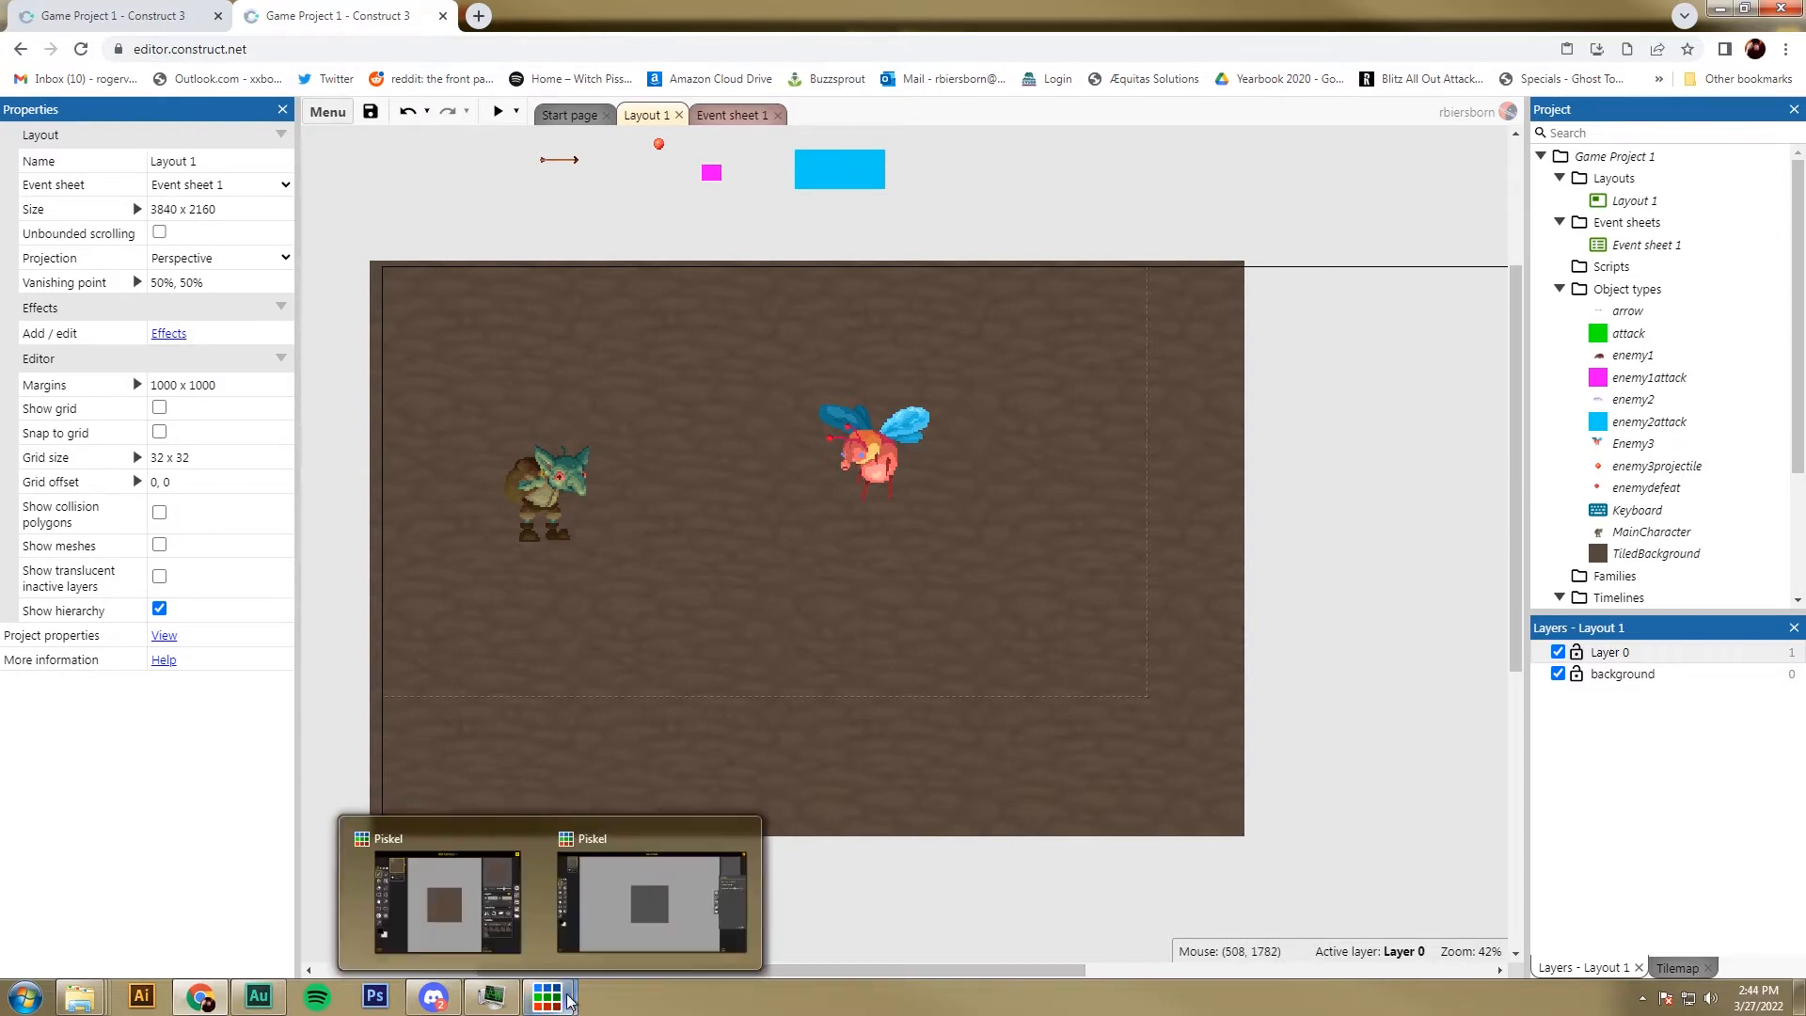
left_click(644, 899)
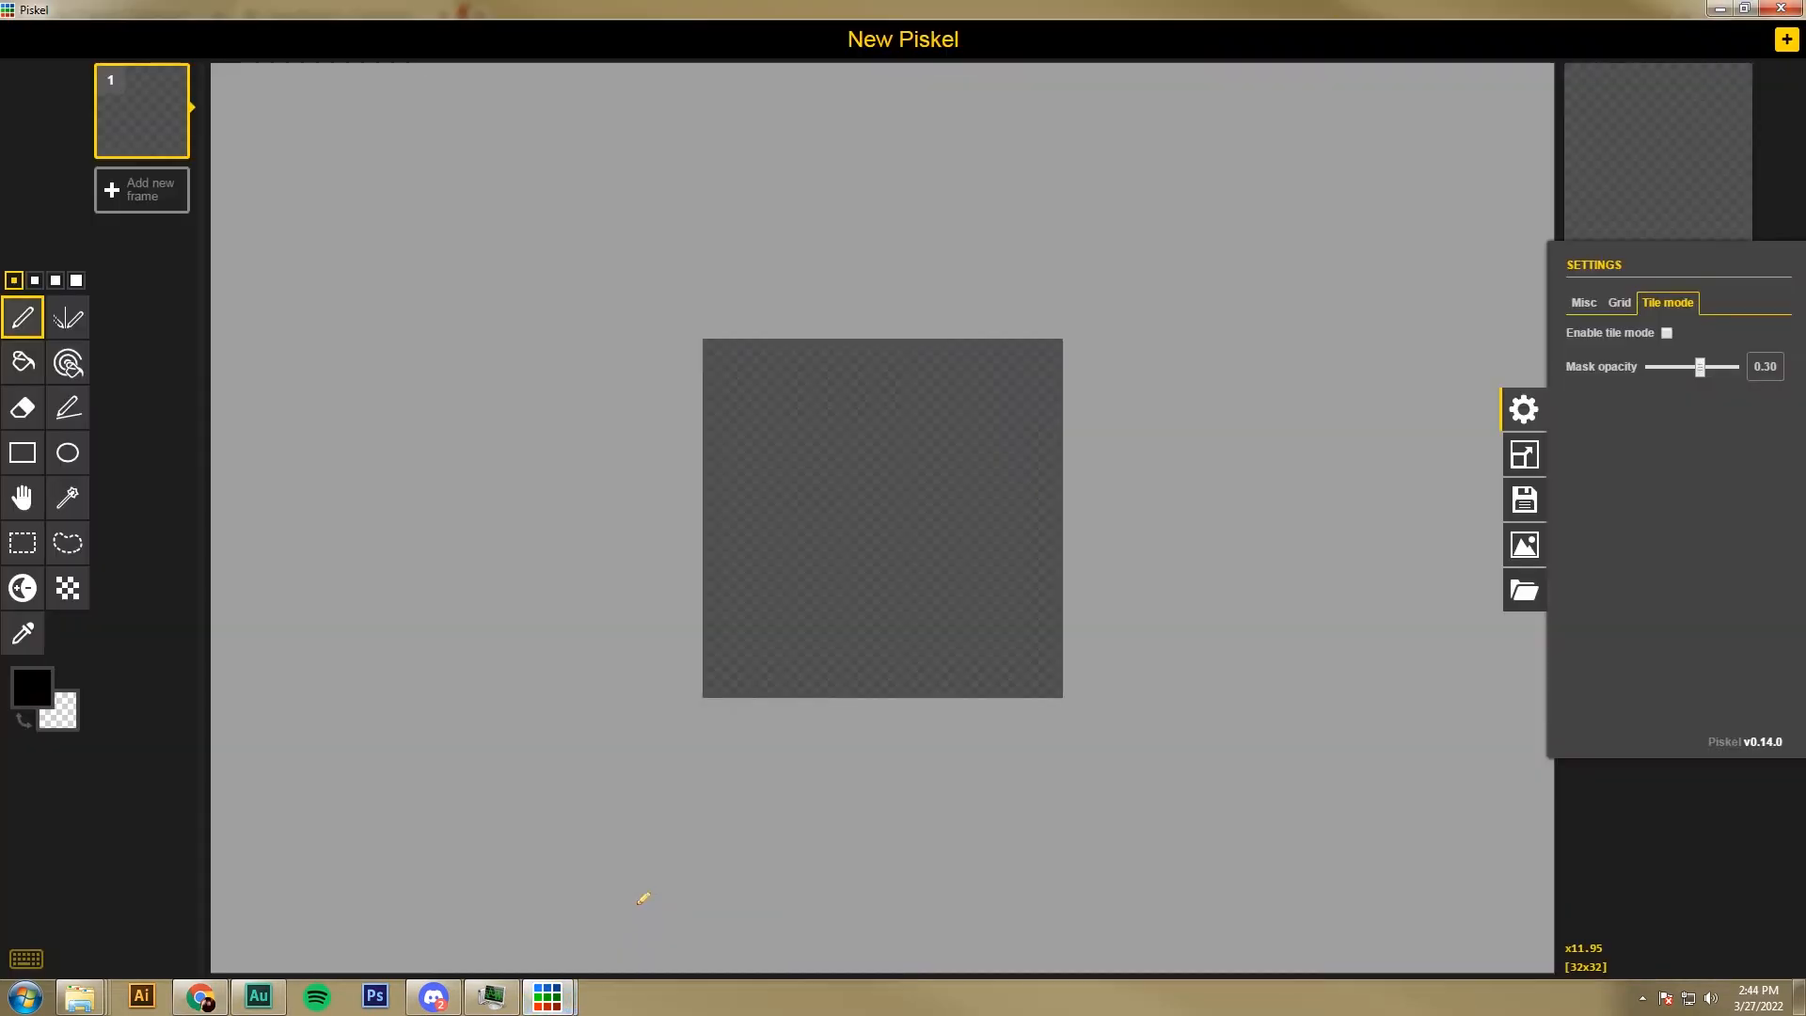
left_click(1354, 455)
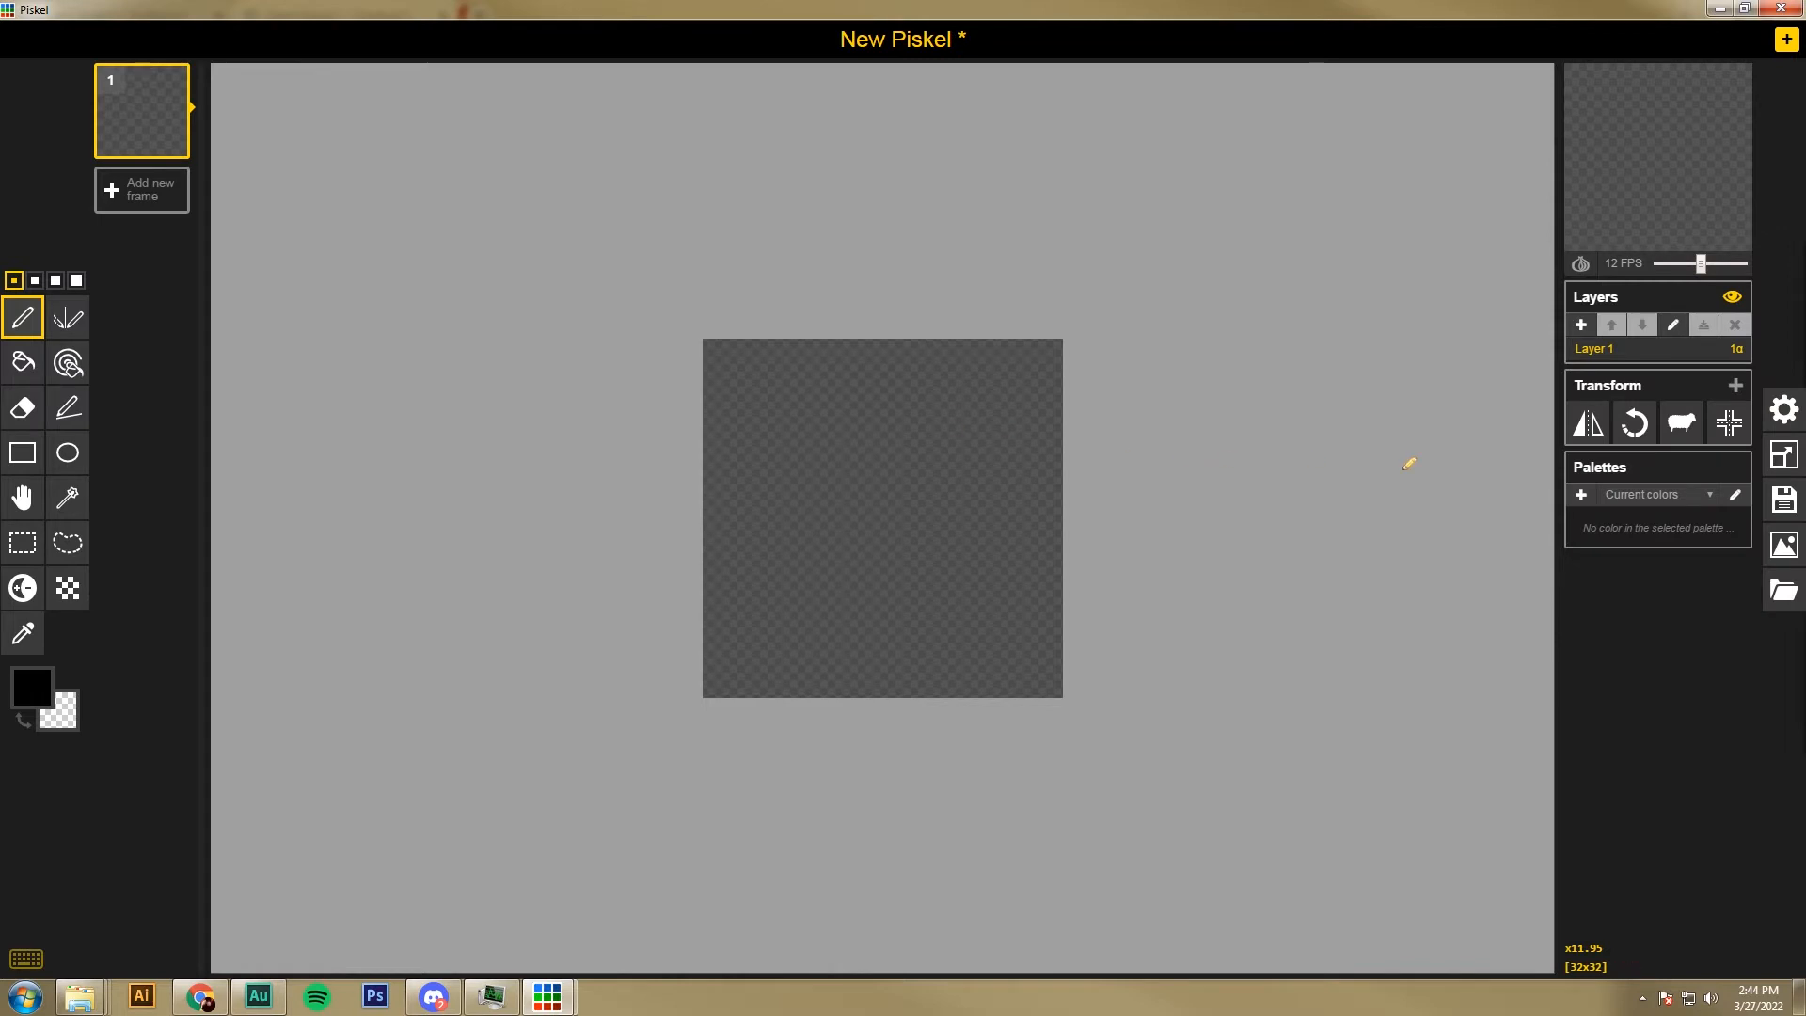
left_click(1785, 458)
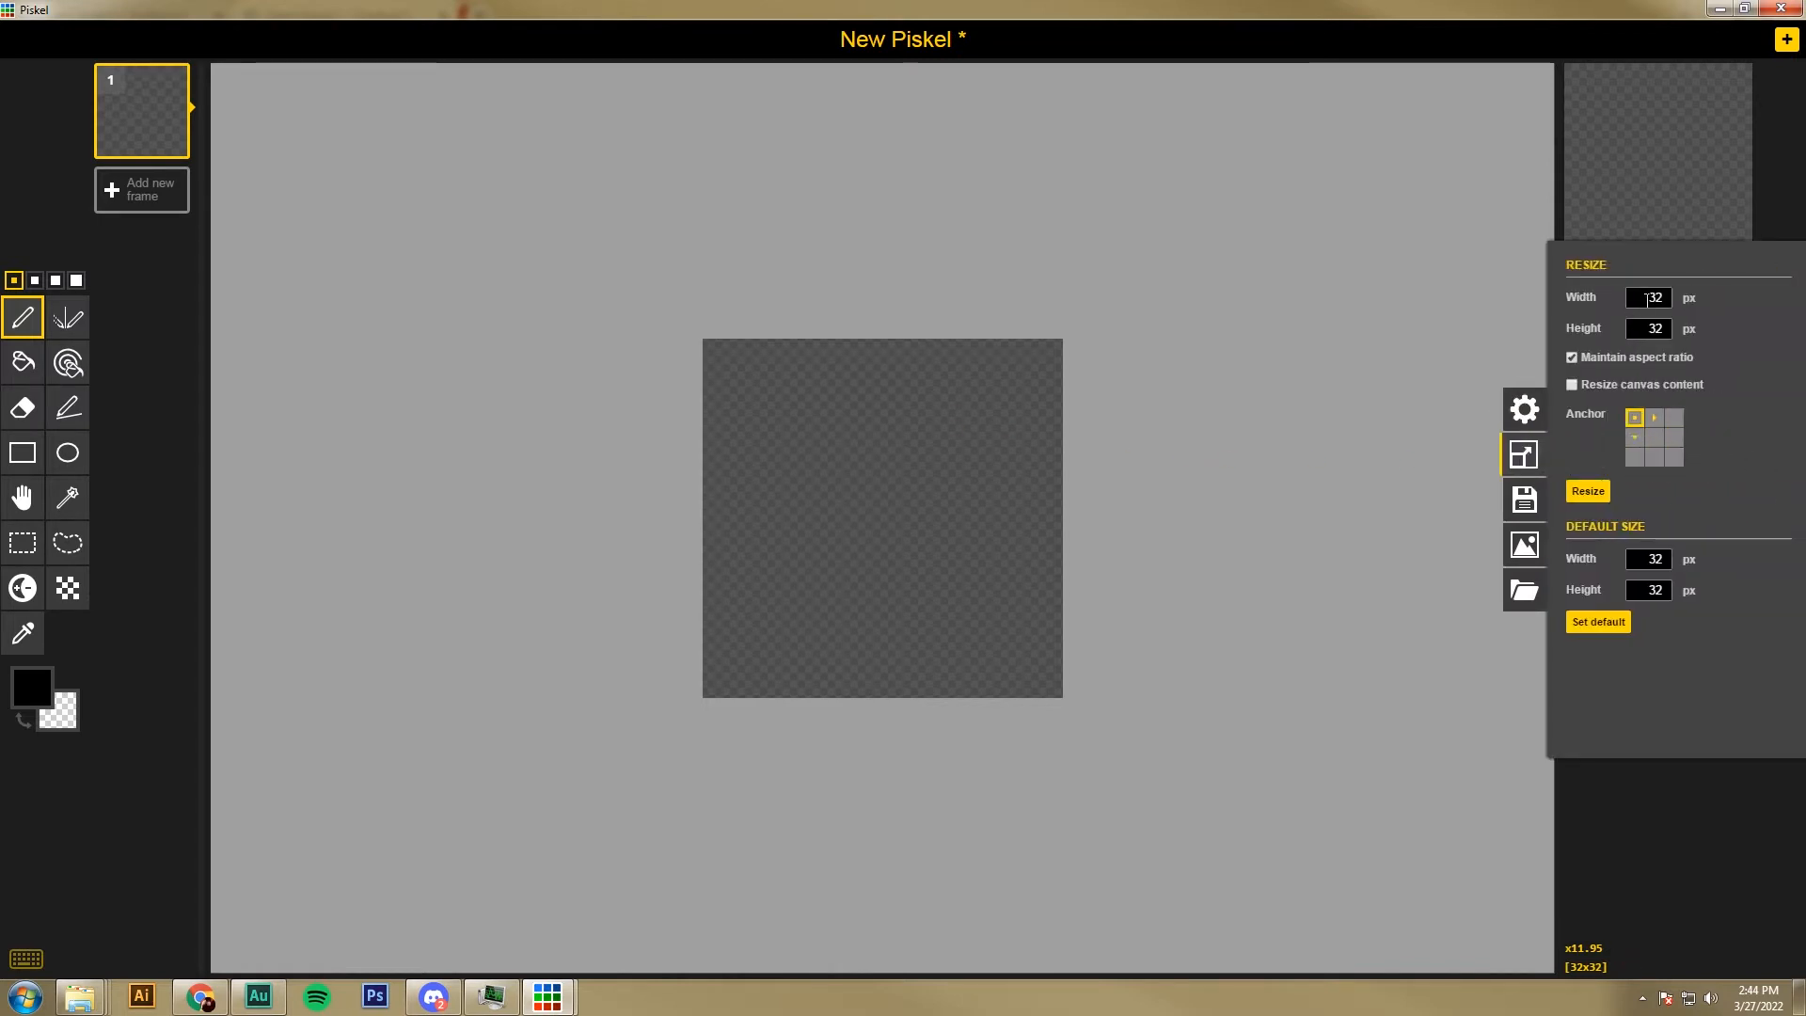
double_click(1667, 299)
key("Return")
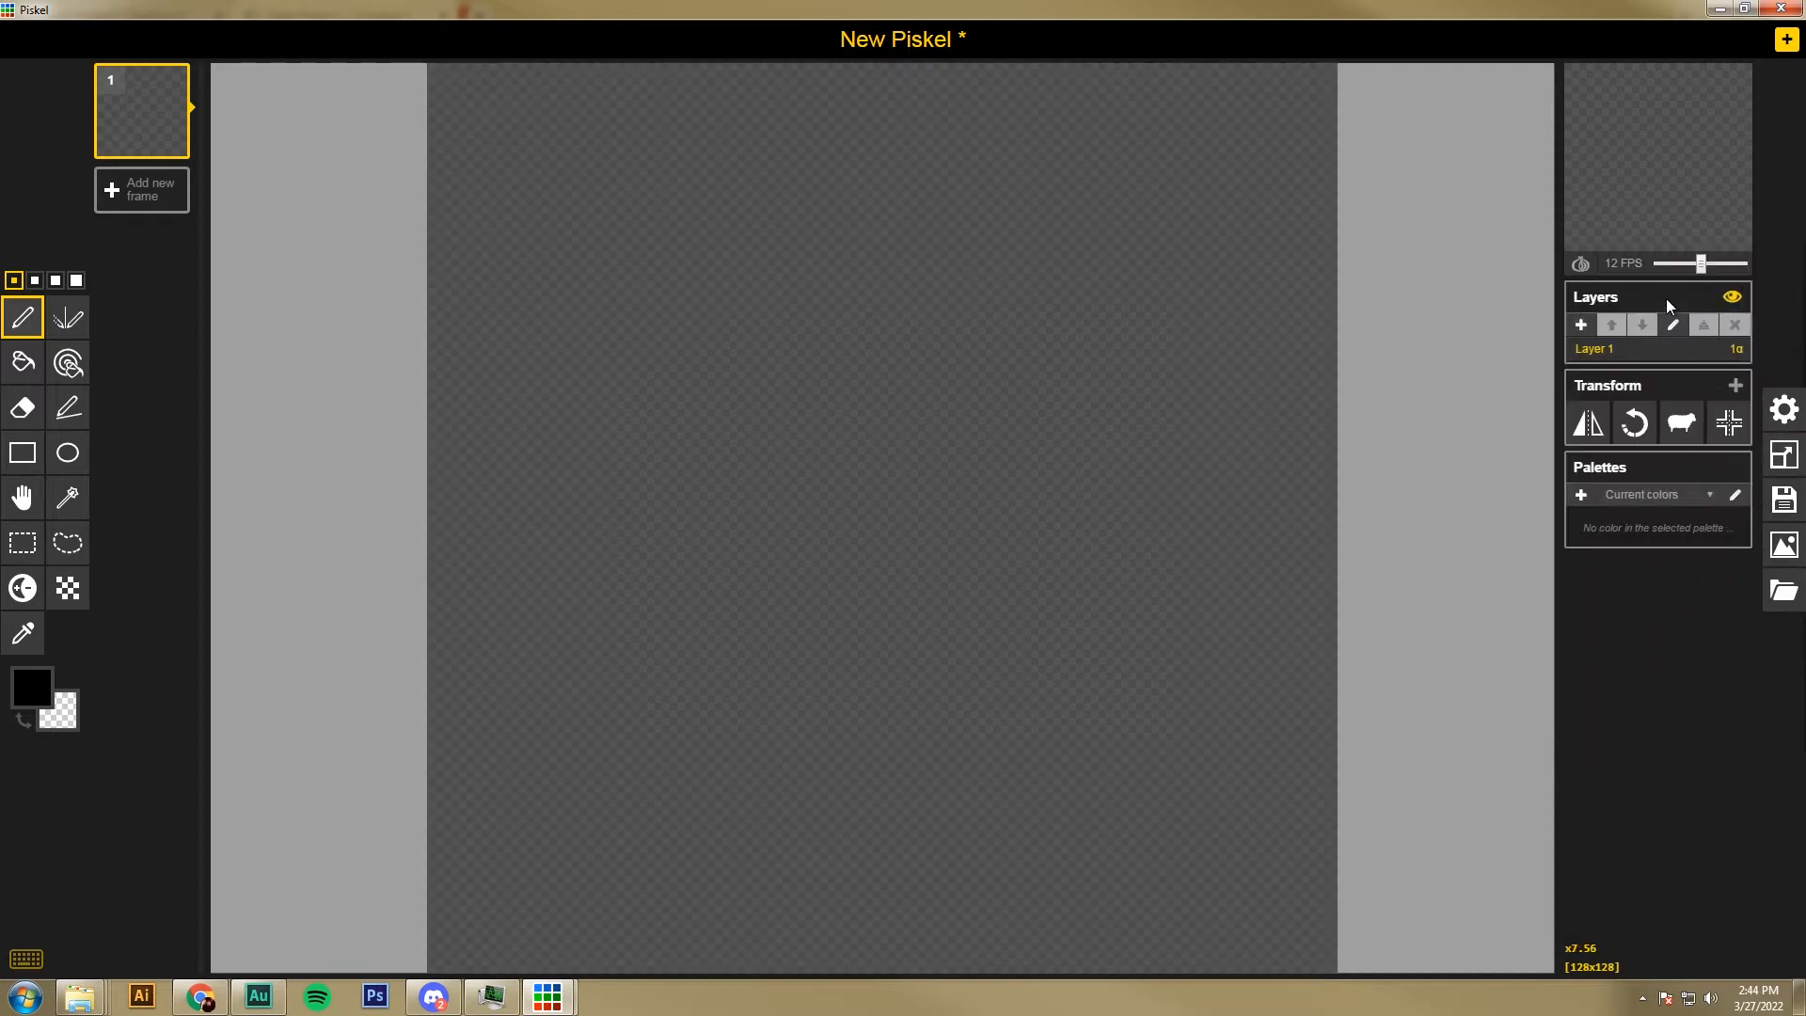
scroll(1056, 431, "down", 2)
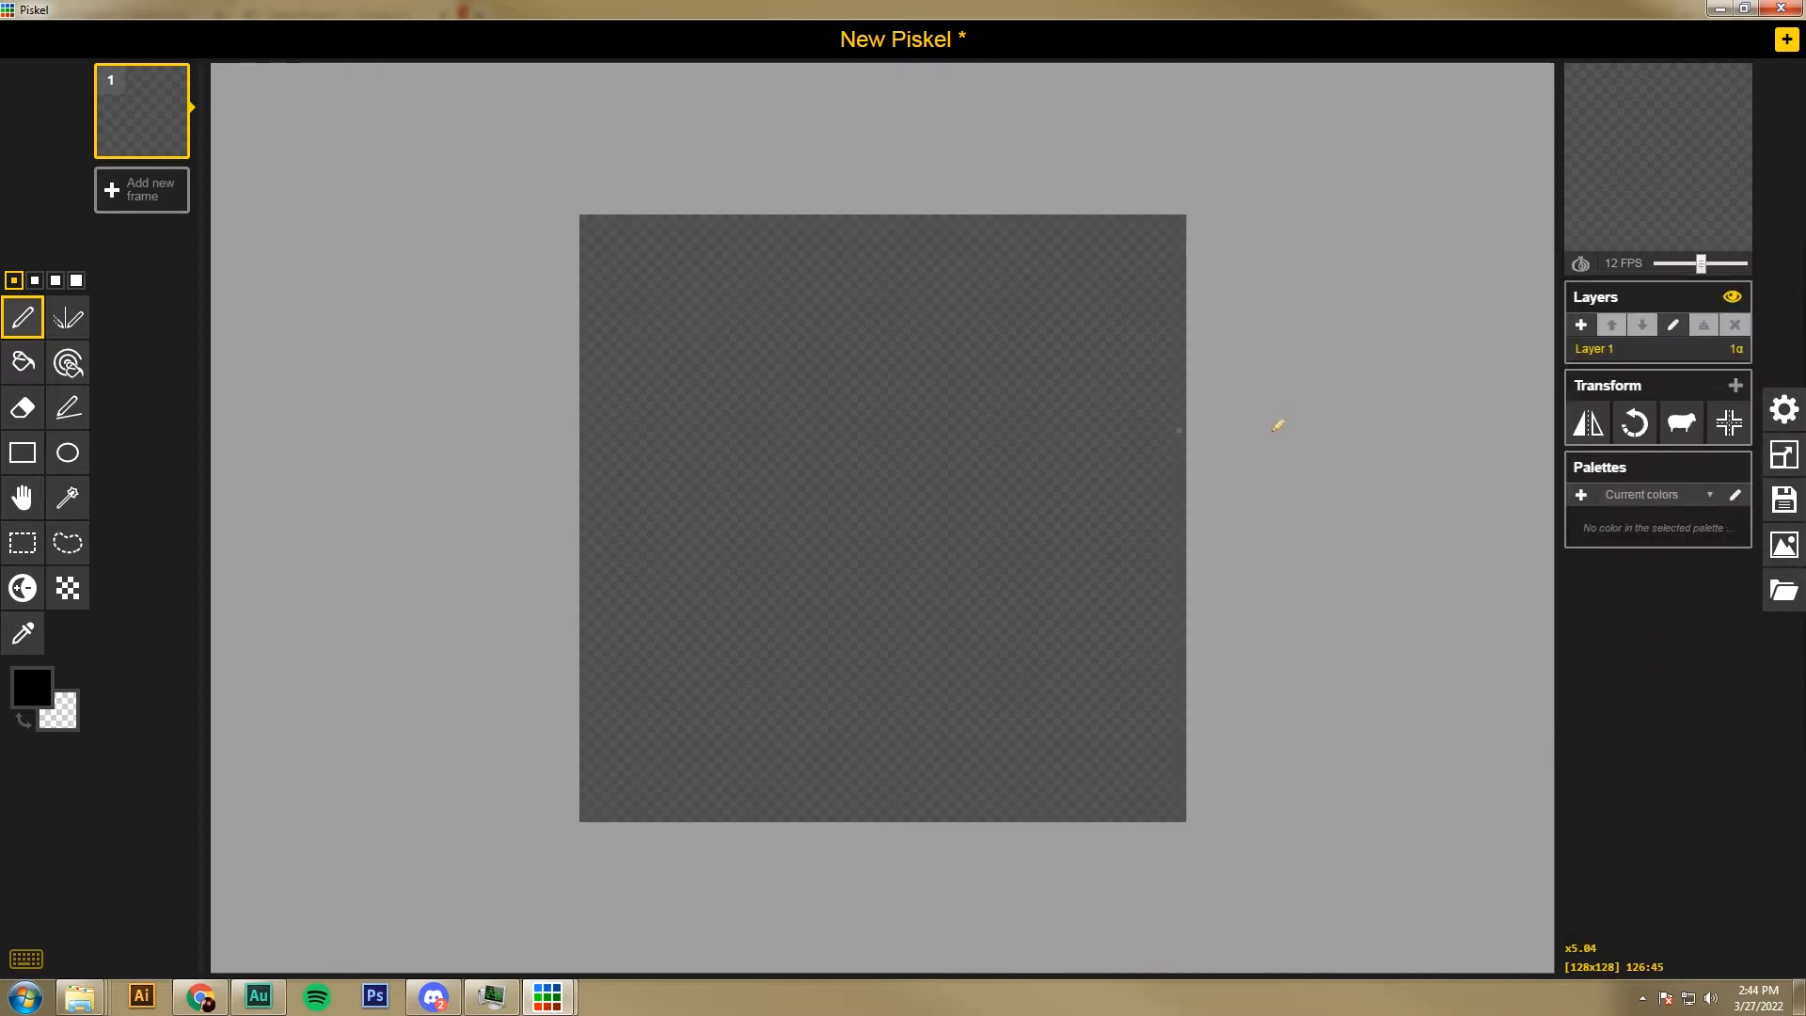
Step: Enable tile mode for the blank sprite with a mask opacity of 0.12 and return to the Pen tool
left_click(1784, 411)
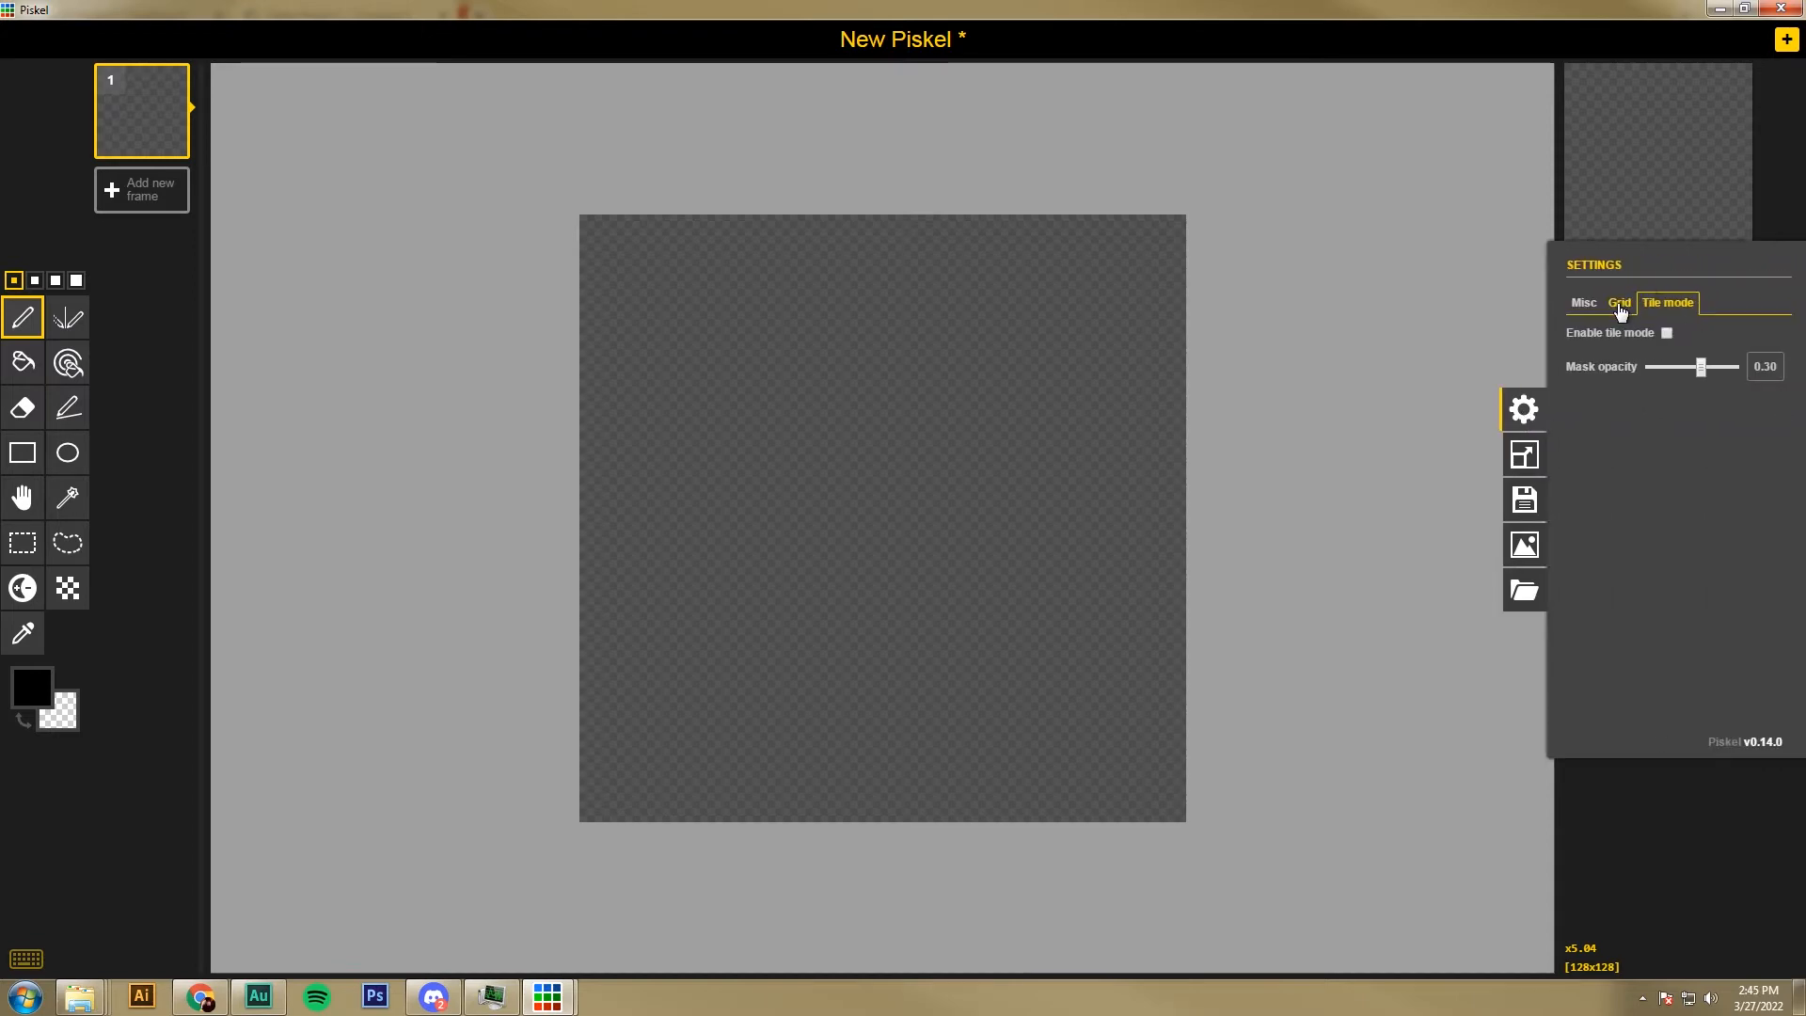
left_click(1584, 303)
left_click(1619, 303)
left_click(1671, 306)
left_click(1666, 333)
left_click_drag(1702, 367, 1676, 380)
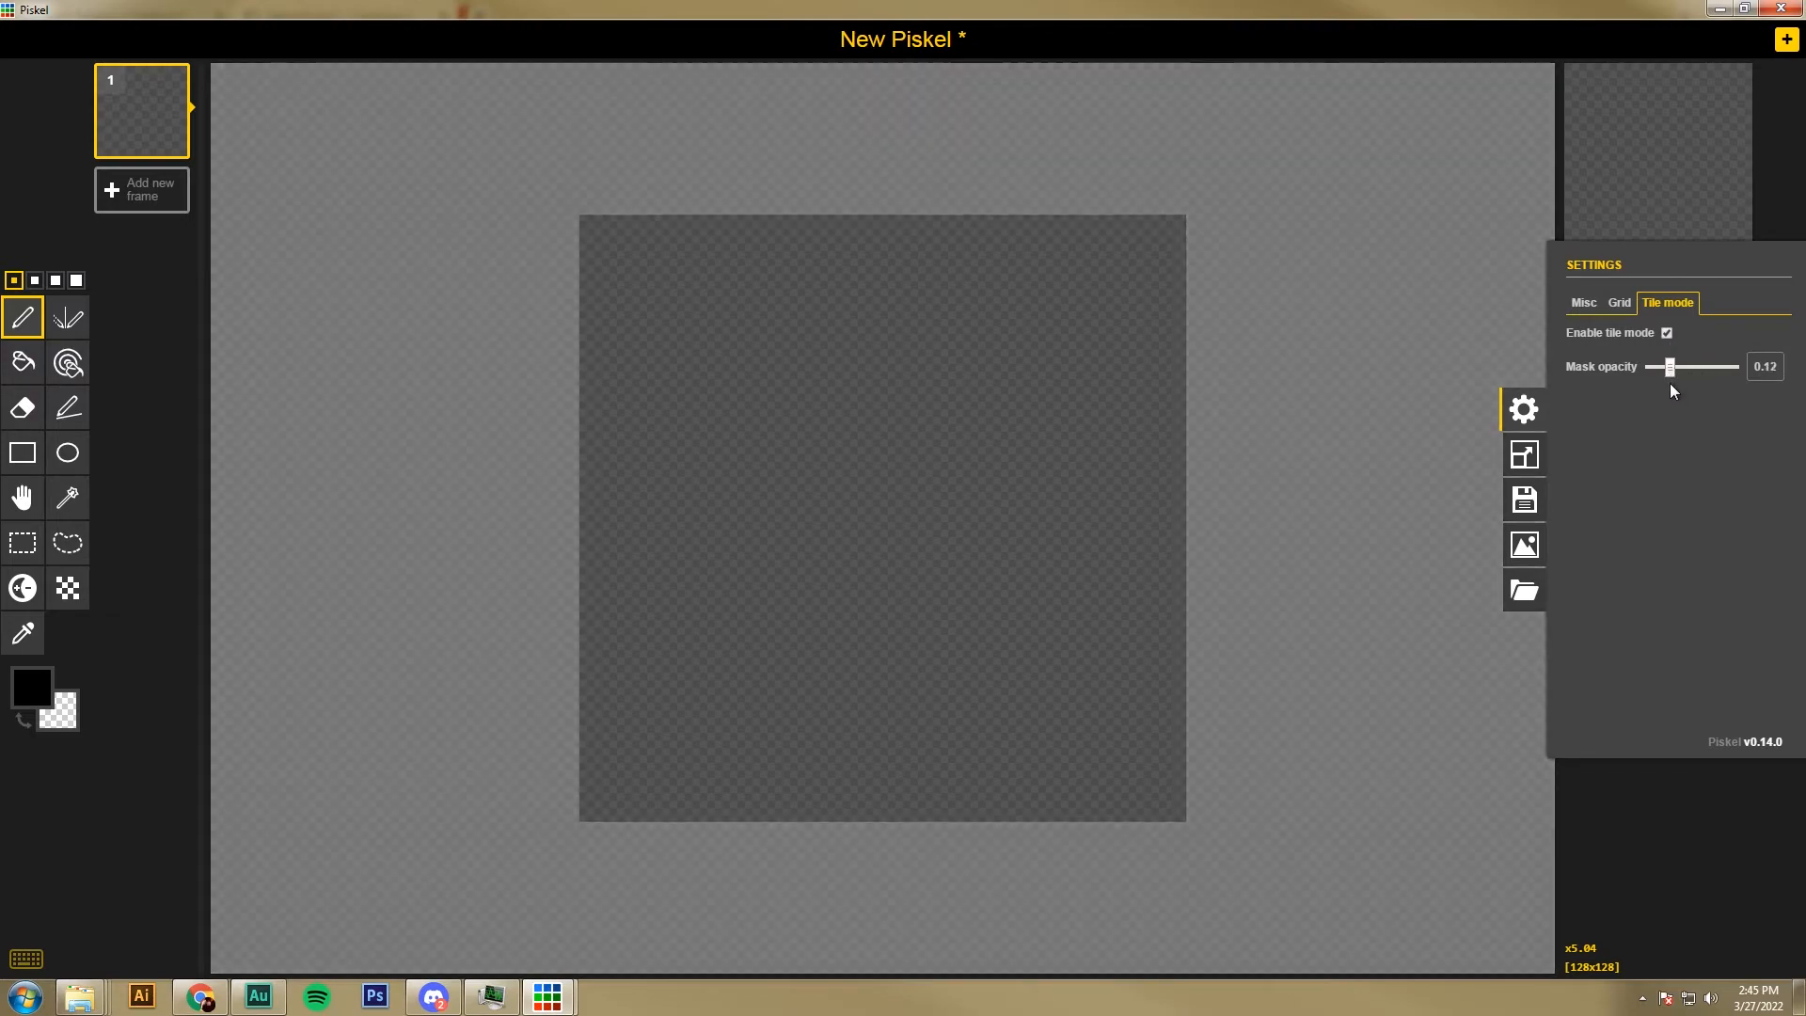
left_click(44, 325)
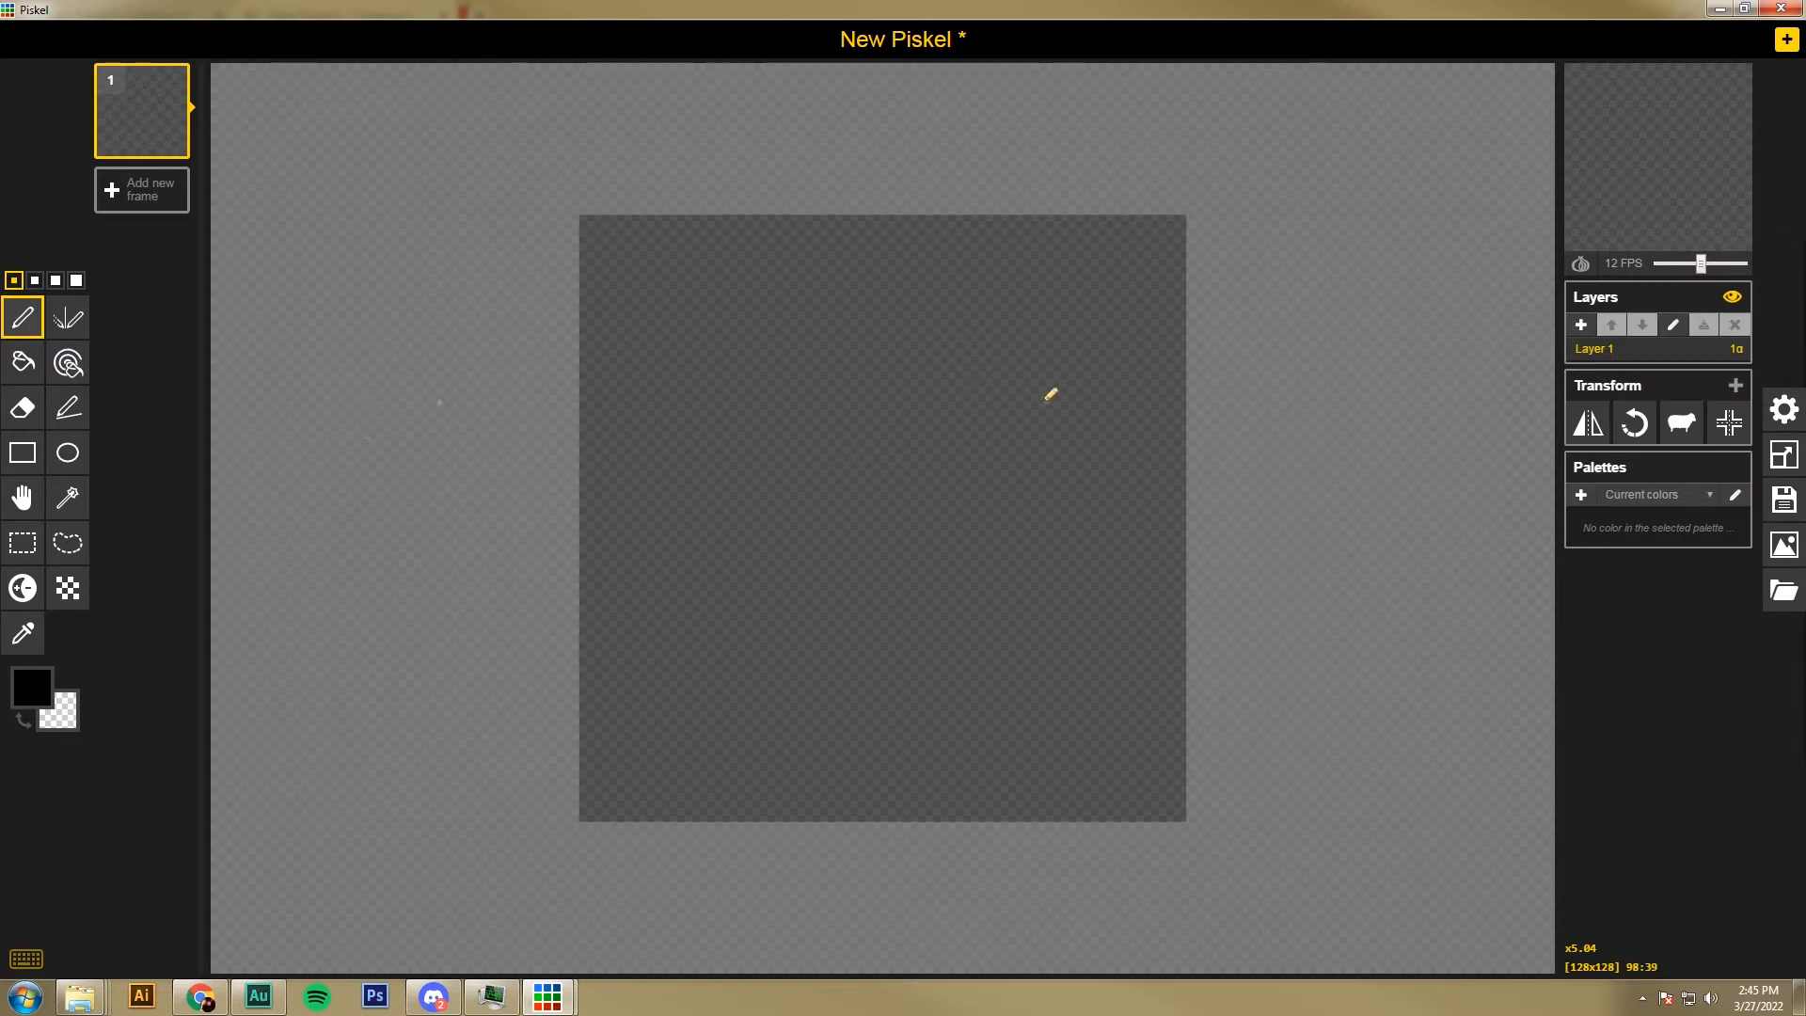
Step: Draw four rounded black stone outlines, continuing the one that crosses the canvas's right edge from the left edge
mouse_move(1027, 384)
left_mouse_down()
mouse_move(933, 407)
mouse_move(903, 440)
mouse_move(903, 507)
mouse_move(927, 531)
mouse_move(989, 533)
mouse_move(1050, 500)
mouse_move(1069, 471)
mouse_move(1044, 384)
left_mouse_up()
scroll(974, 514, "down", 5)
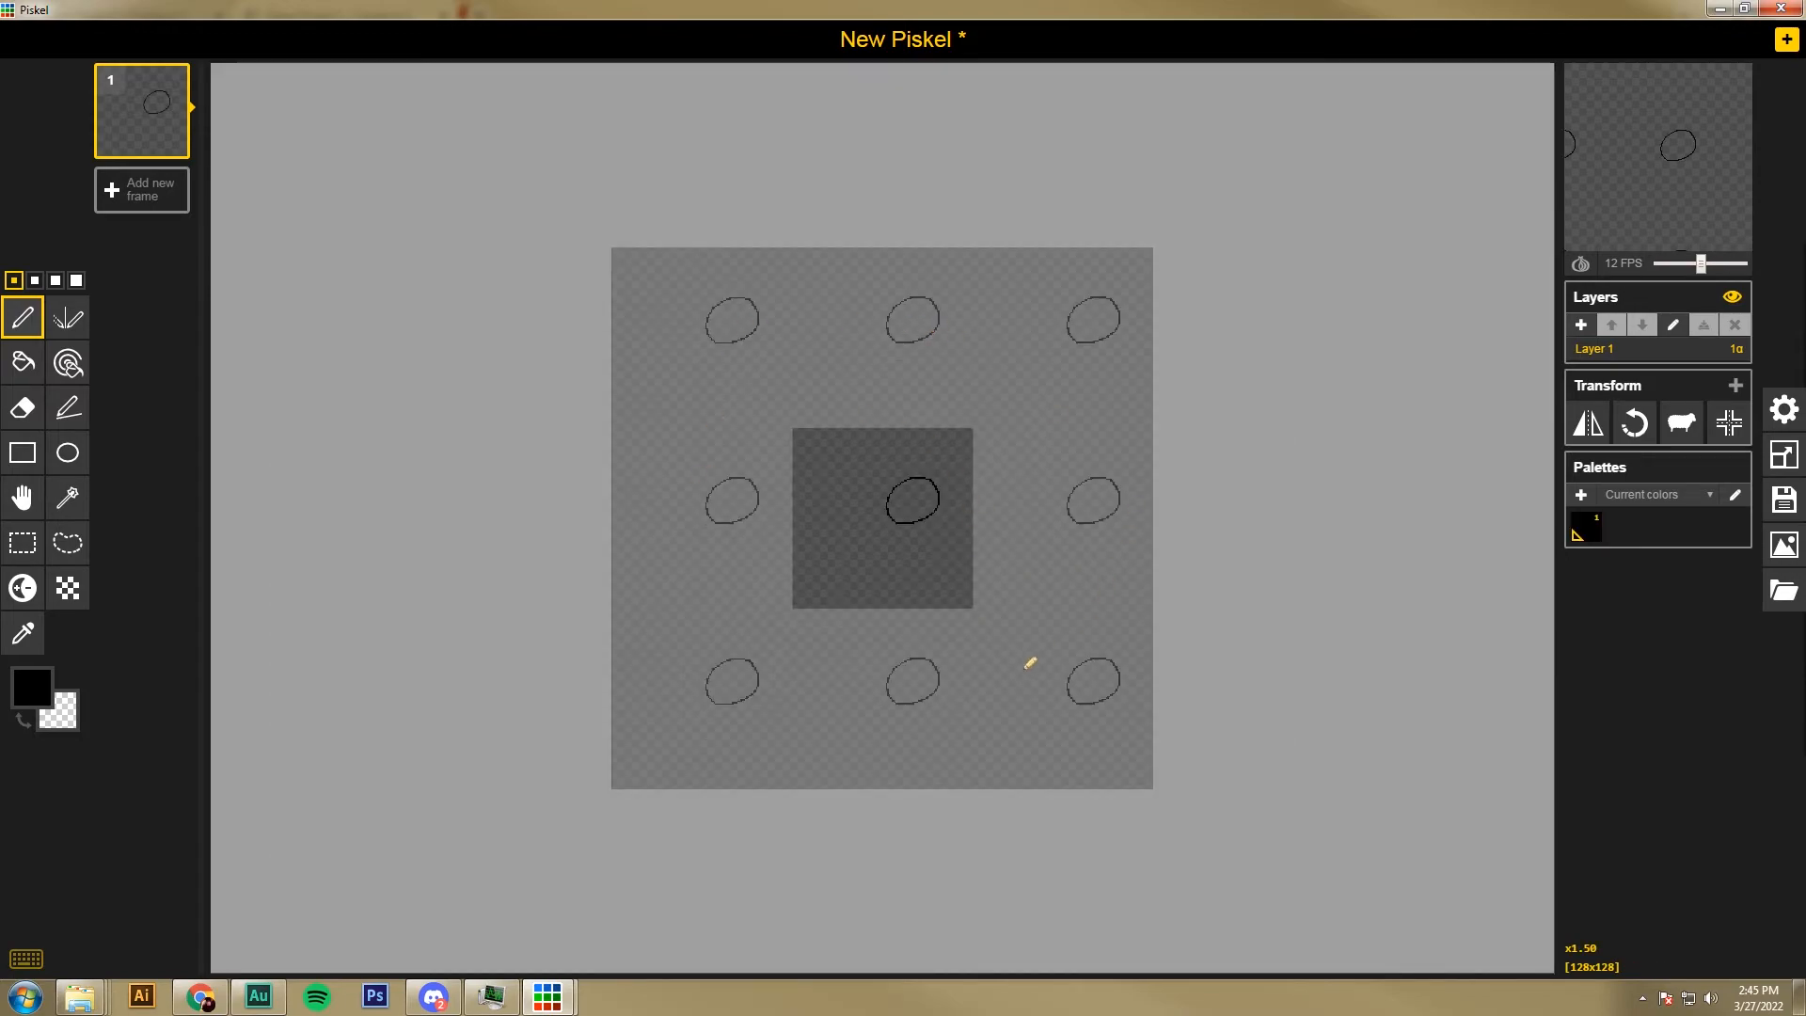
scroll(855, 514, "up", 5)
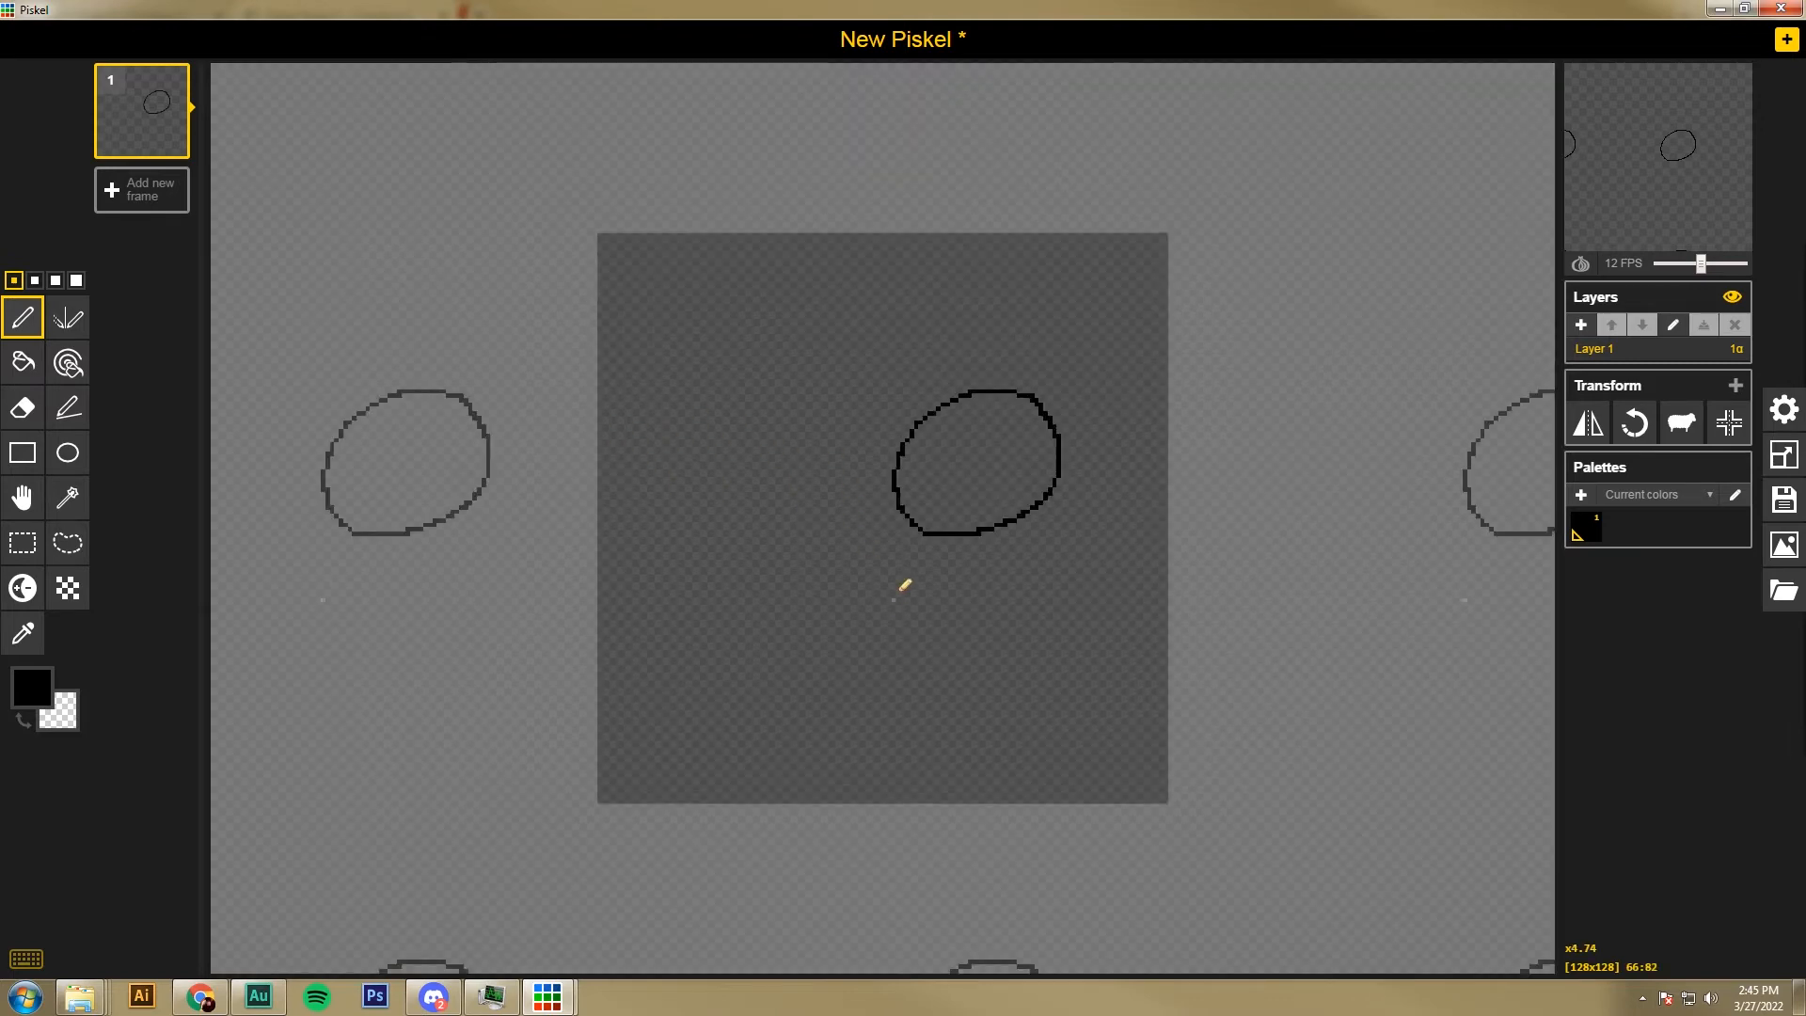
mouse_move(905, 554)
left_mouse_down()
mouse_move(821, 581)
mouse_move(778, 663)
mouse_move(856, 694)
mouse_move(905, 674)
mouse_move(925, 615)
mouse_move(906, 556)
mouse_move(948, 582)
mouse_move(947, 647)
mouse_move(1003, 669)
mouse_move(1053, 620)
mouse_move(1051, 586)
mouse_move(980, 545)
left_mouse_up()
mouse_move(1091, 481)
left_mouse_down()
mouse_move(1060, 520)
mouse_move(1072, 568)
mouse_move(1166, 610)
left_mouse_up()
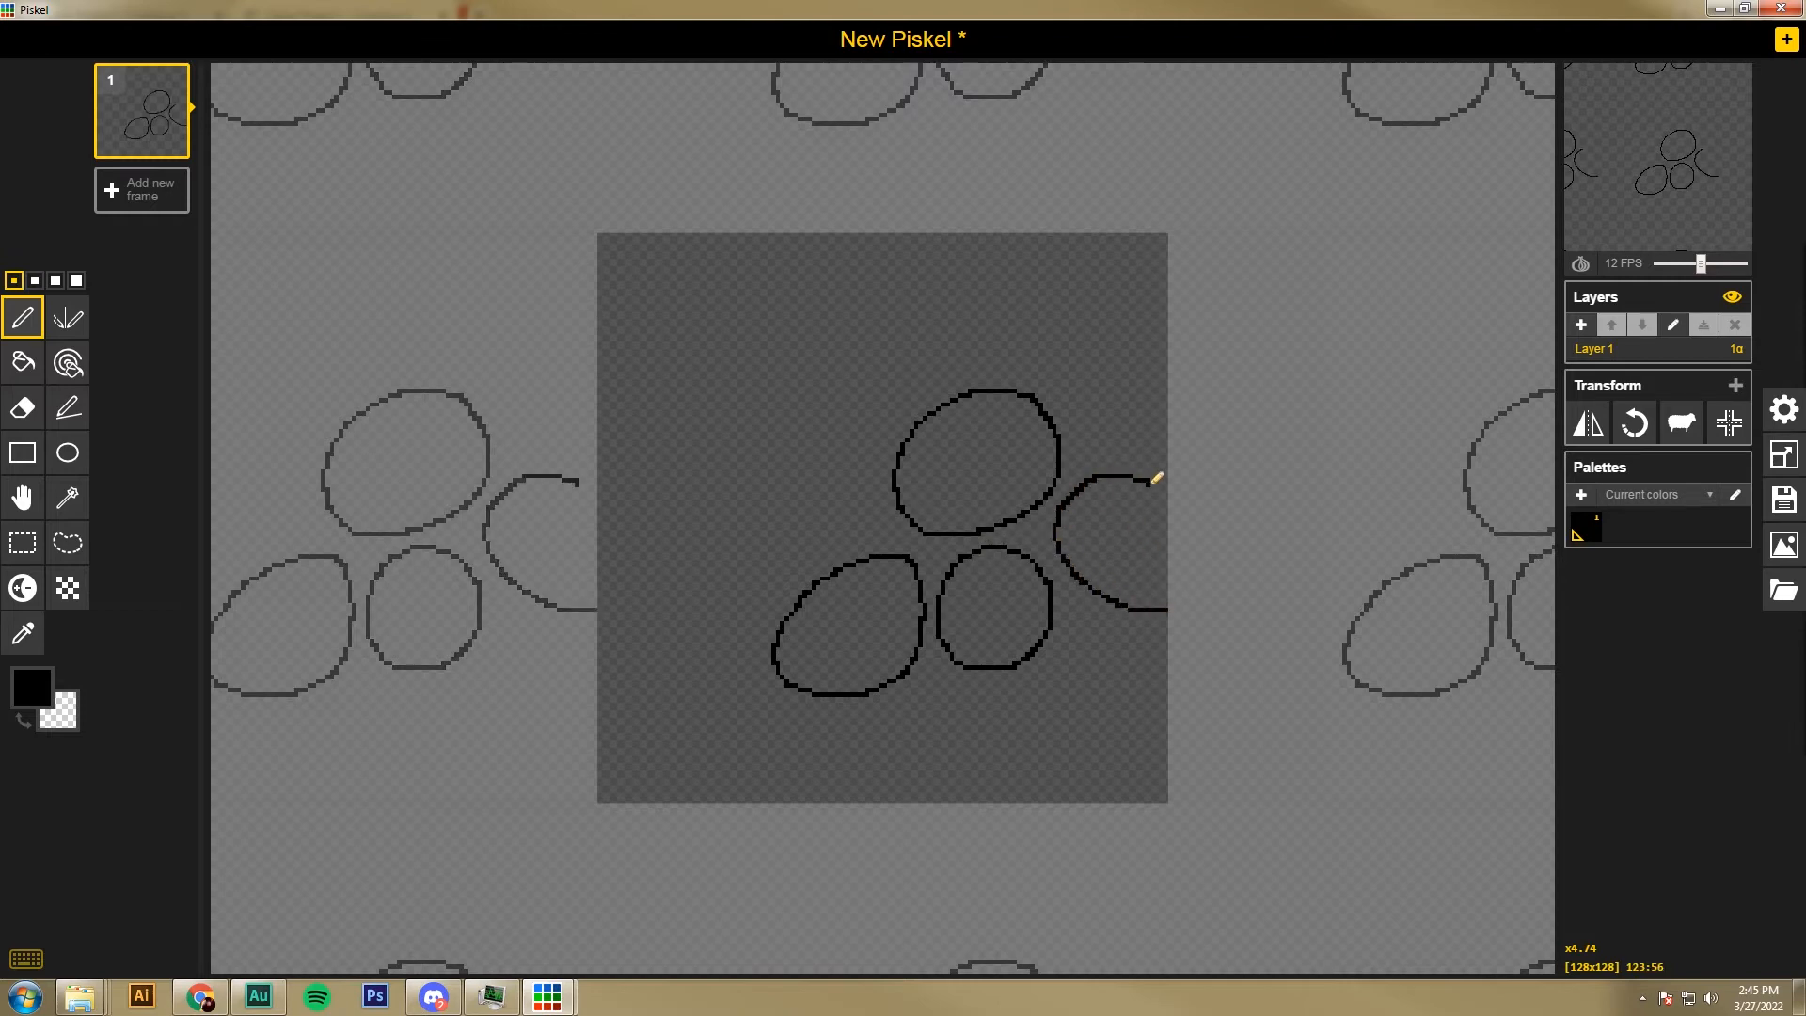
left_click_drag(1161, 488, 1167, 490)
left_click_drag(599, 497, 630, 523)
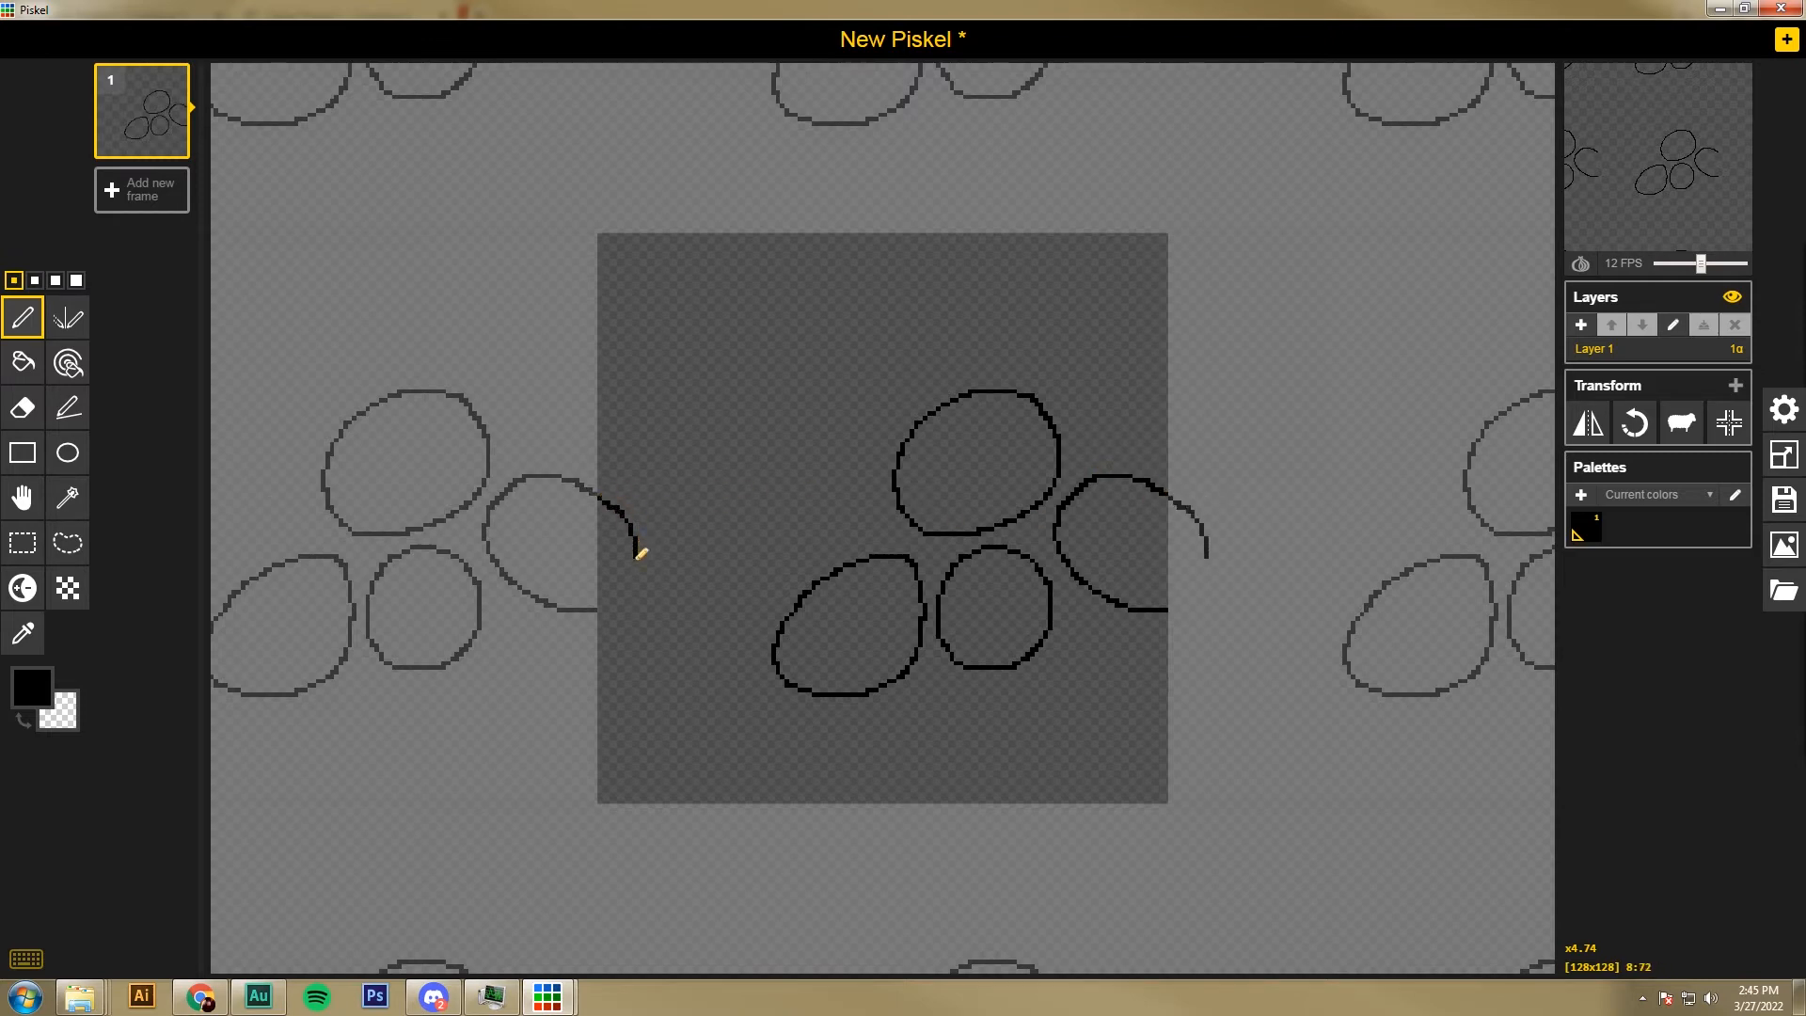
left_click_drag(608, 606, 602, 610)
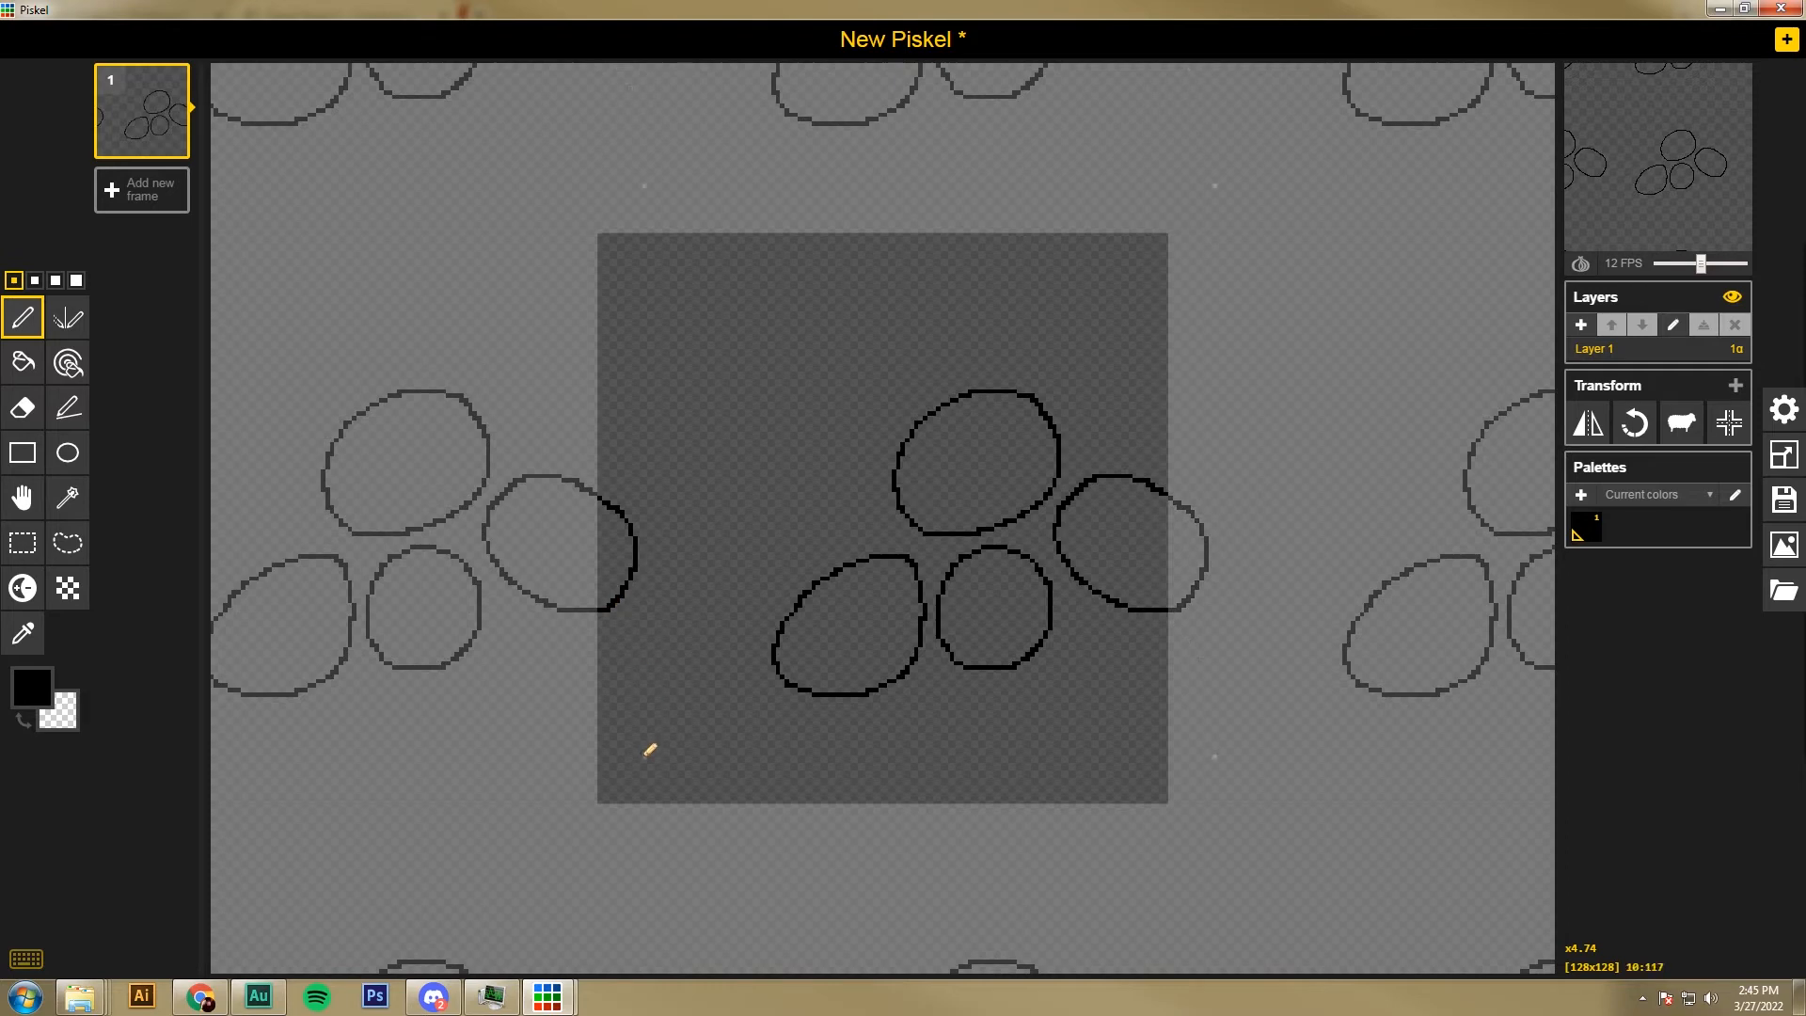
Step: Draw three more stone outlines along the canvas's upper edge, wrapping one across the top and bottom edges and another around the corners
mouse_move(707, 801)
left_mouse_down()
mouse_move(747, 753)
mouse_move(826, 739)
mouse_move(864, 758)
mouse_move(882, 802)
left_mouse_up()
mouse_move(707, 233)
left_mouse_down()
mouse_move(762, 286)
mouse_move(819, 287)
mouse_move(856, 277)
mouse_move(878, 231)
mouse_move(917, 271)
mouse_move(892, 324)
mouse_move(972, 356)
mouse_move(1016, 308)
mouse_move(974, 254)
mouse_move(924, 267)
left_mouse_up()
mouse_move(1062, 234)
left_mouse_down()
mouse_move(1046, 287)
mouse_move(1084, 314)
mouse_move(1166, 299)
left_mouse_up()
left_click_drag(1063, 798, 1167, 769)
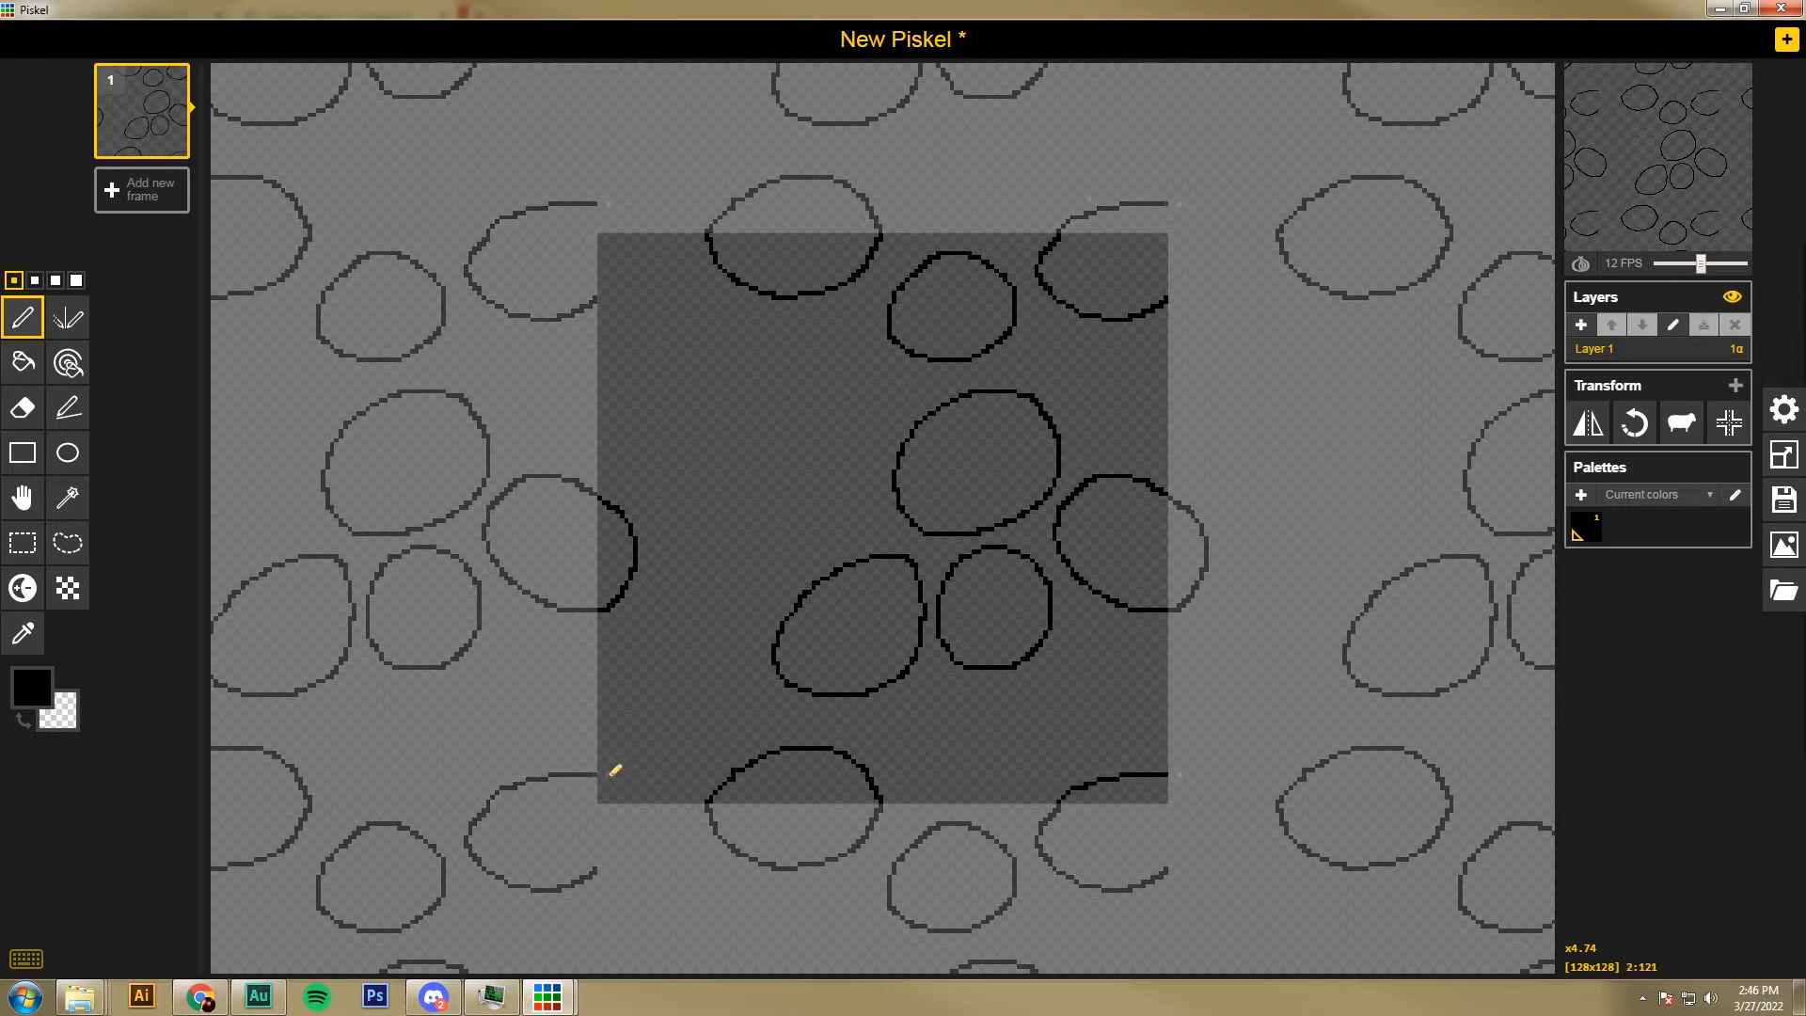
left_click_drag(607, 771, 622, 802)
left_click_drag(631, 232, 602, 300)
scroll(814, 400, "down", 5)
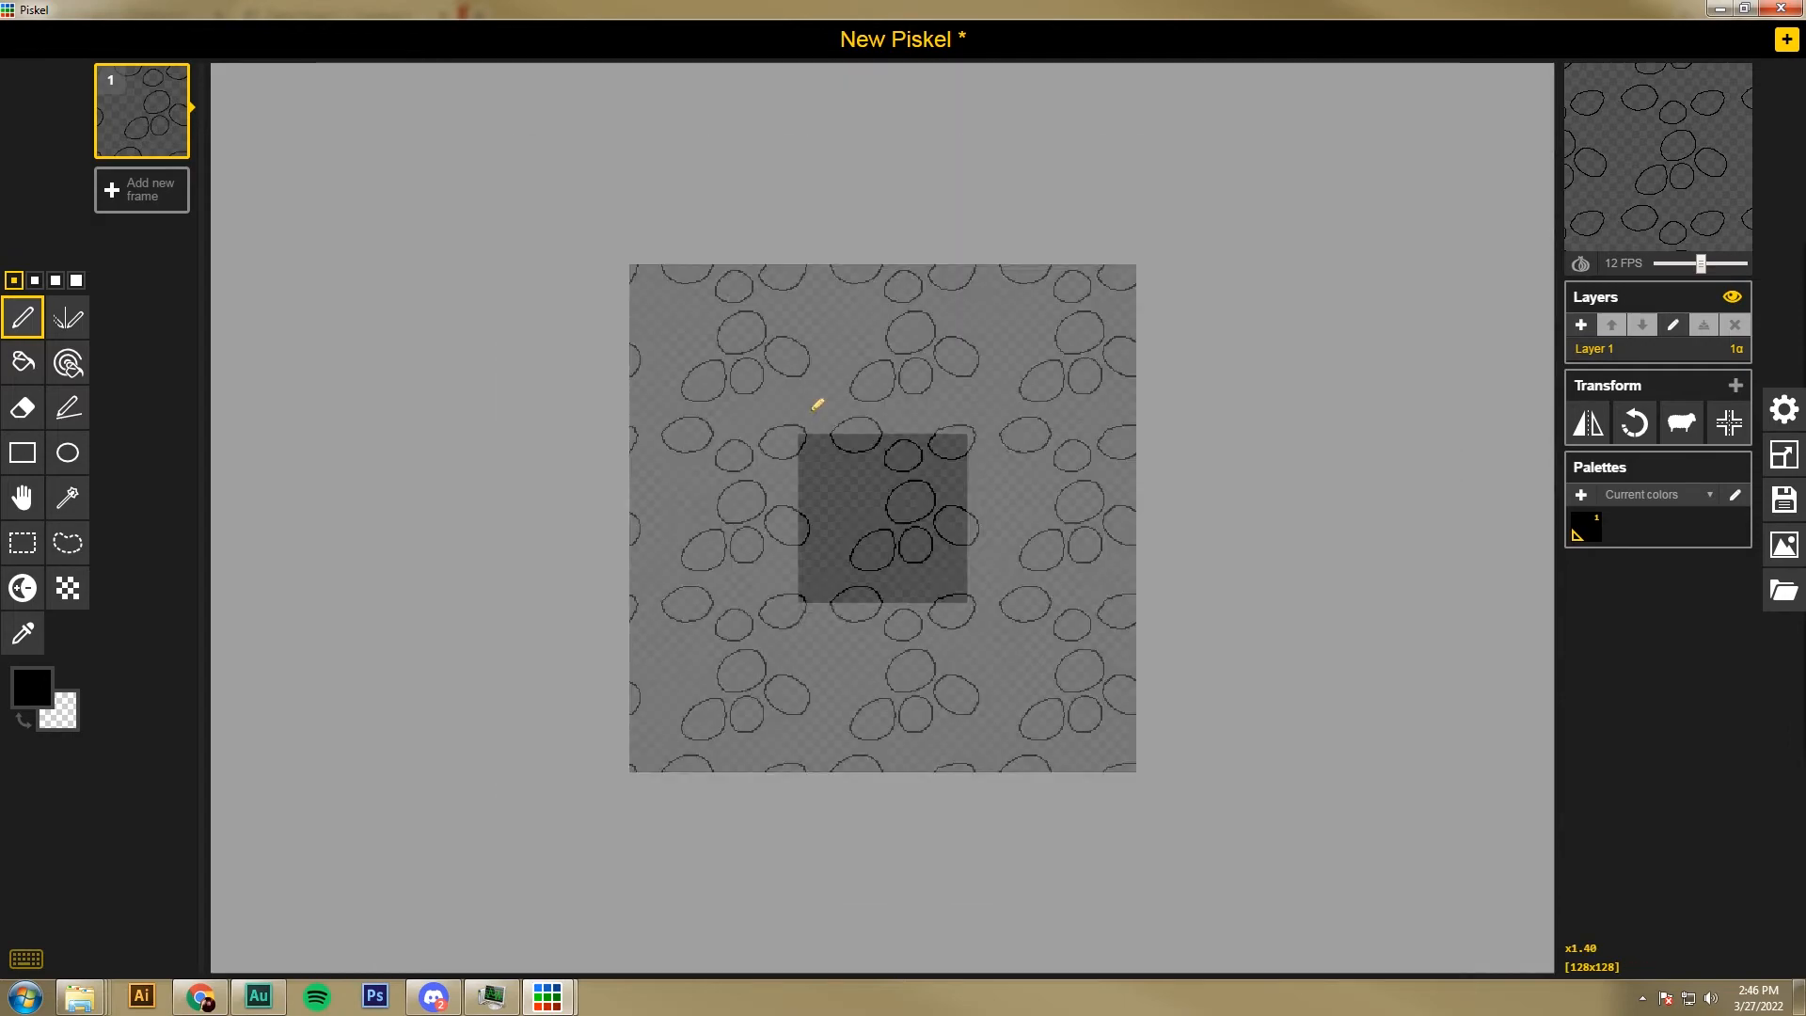
Step: Add two smaller stone outlines in the canvas's upper-left area and fill the space between all stones with black
scroll(854, 458, "up", 5)
mouse_move(810, 383)
left_mouse_down()
mouse_move(772, 441)
mouse_move(818, 469)
mouse_move(861, 448)
mouse_move(867, 405)
mouse_move(828, 378)
mouse_move(700, 419)
mouse_move(755, 427)
mouse_move(713, 386)
left_mouse_up()
left_click(22, 361)
left_click(706, 358)
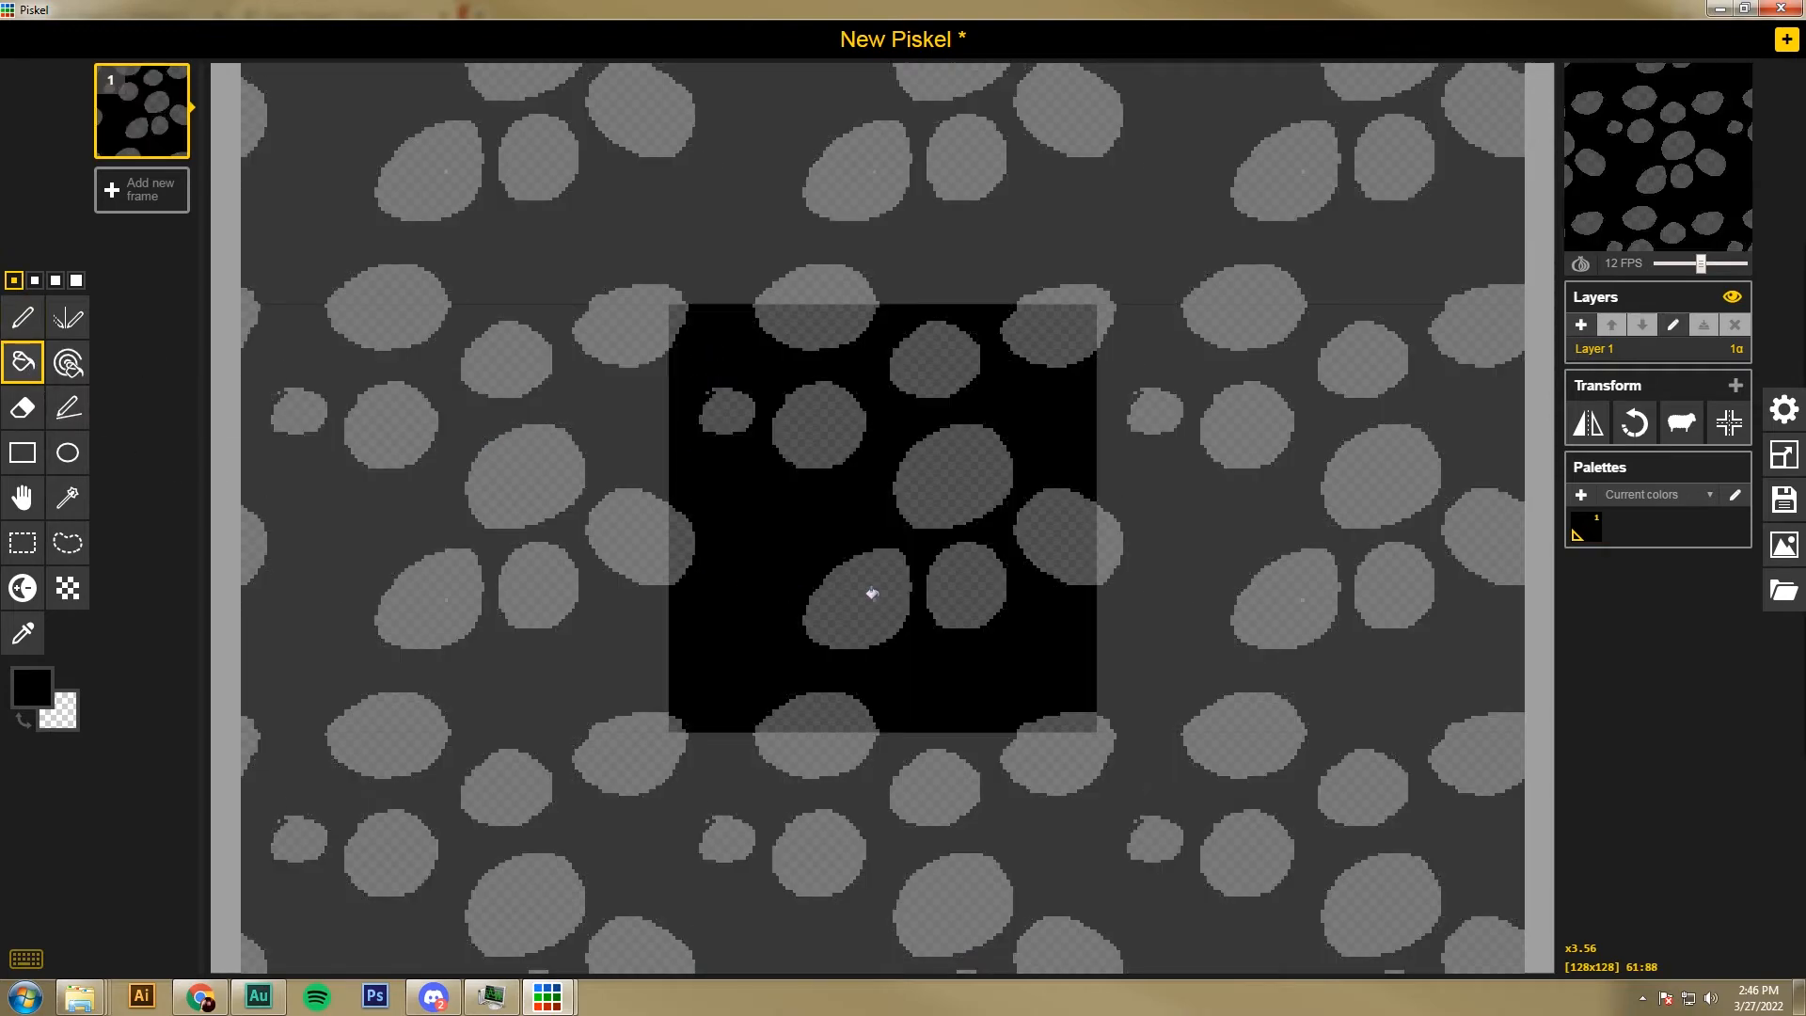
scroll(884, 590, "down", 4)
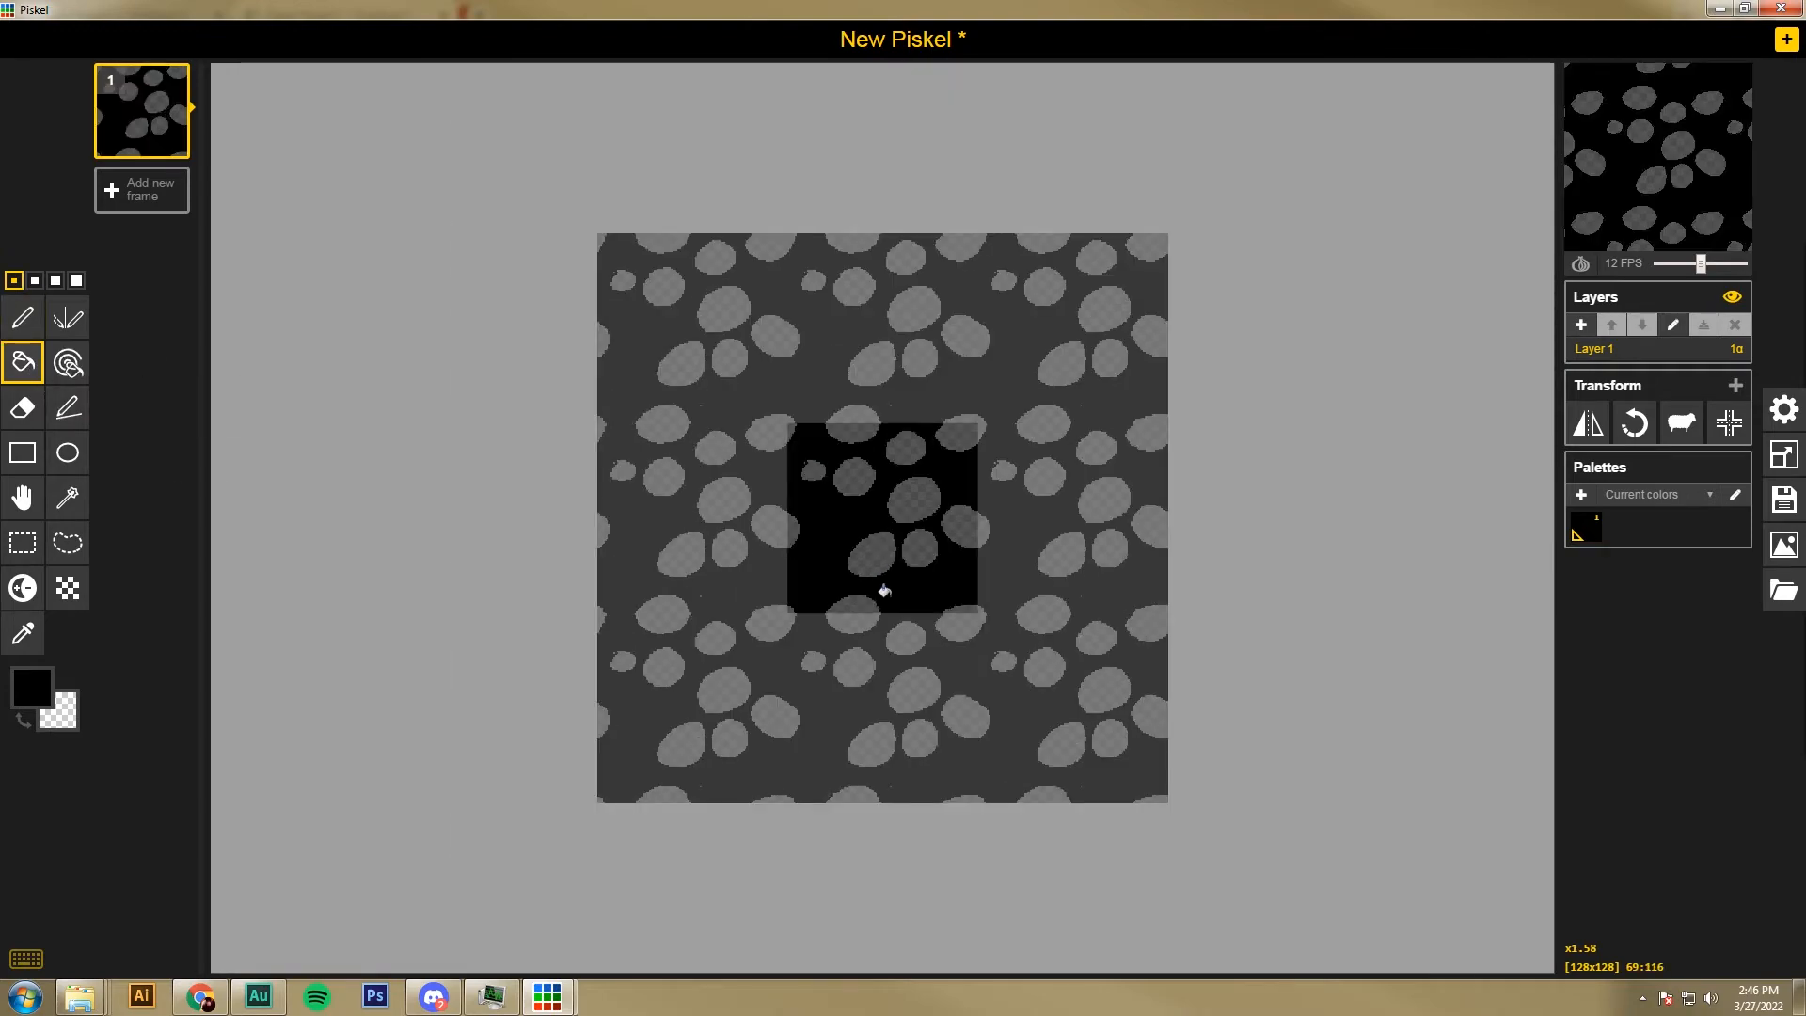
scroll(885, 591, "up", 1)
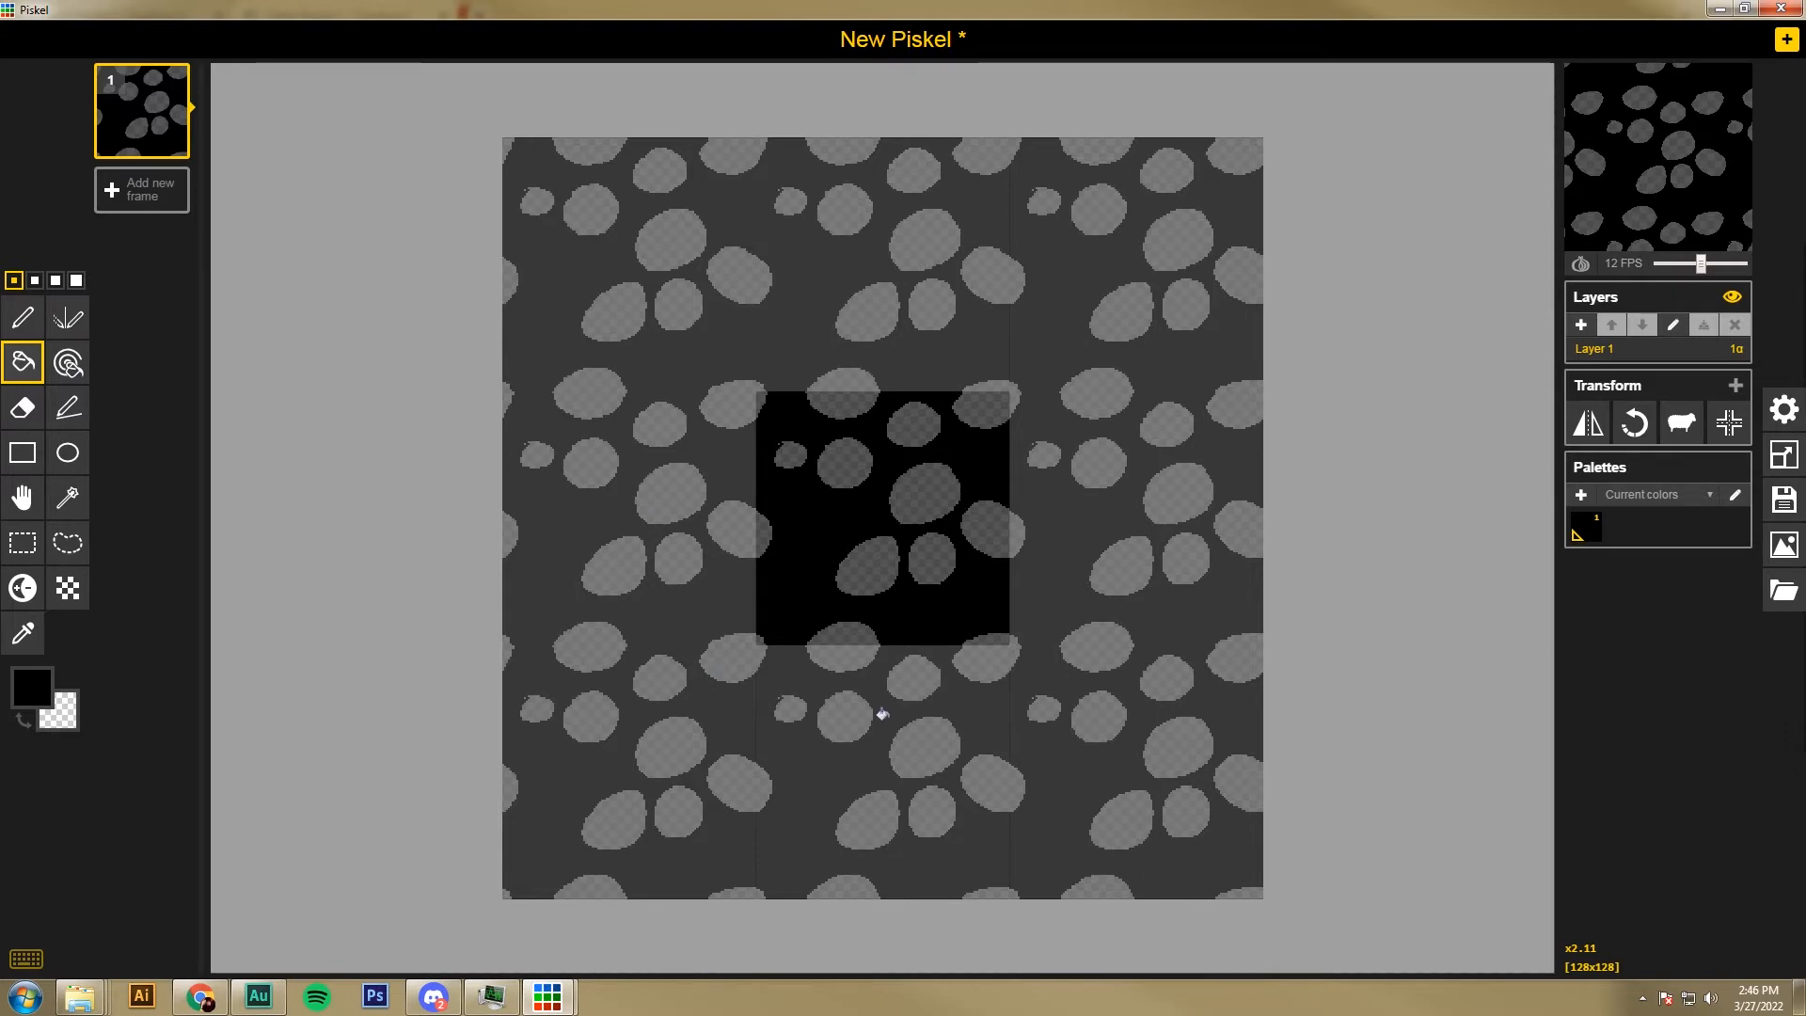
Step: Switch to the "dirt terrain 1" sprite and preview its repetition by enabling tile mode with a mask opacity of 0.00
left_click_drag(0, 231, 640, 208)
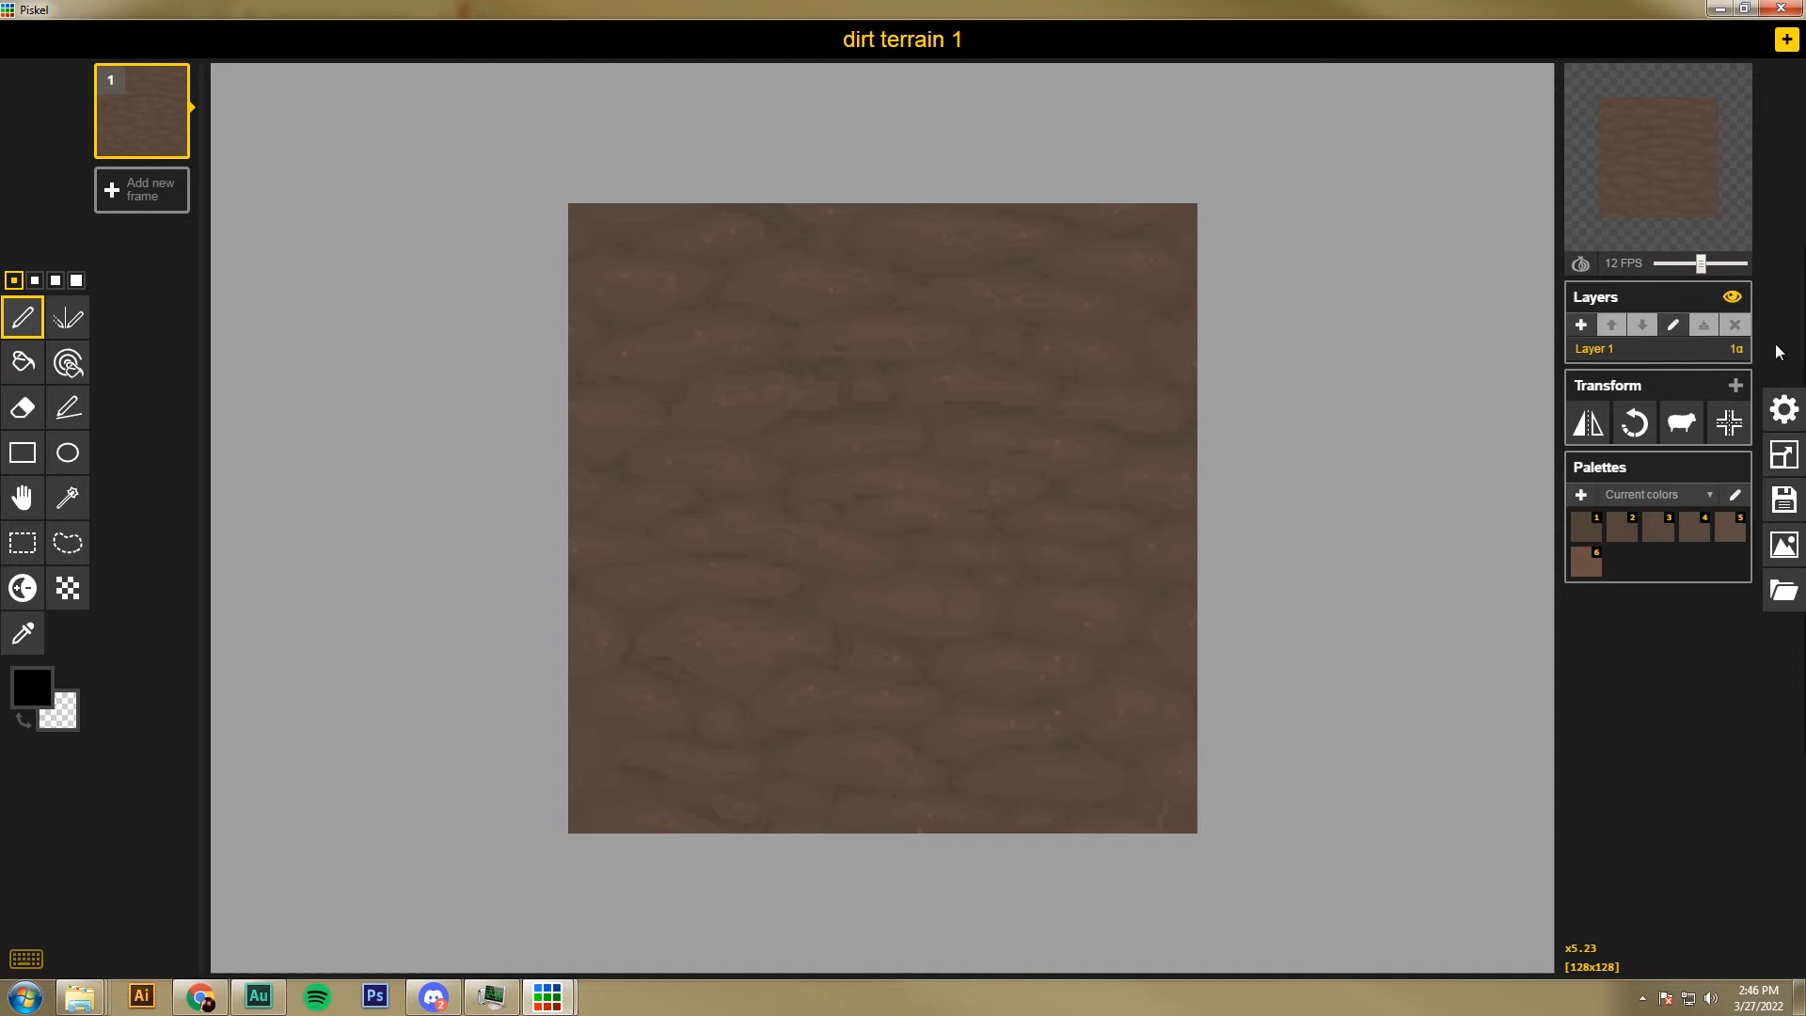
left_click(1784, 409)
left_click(1667, 332)
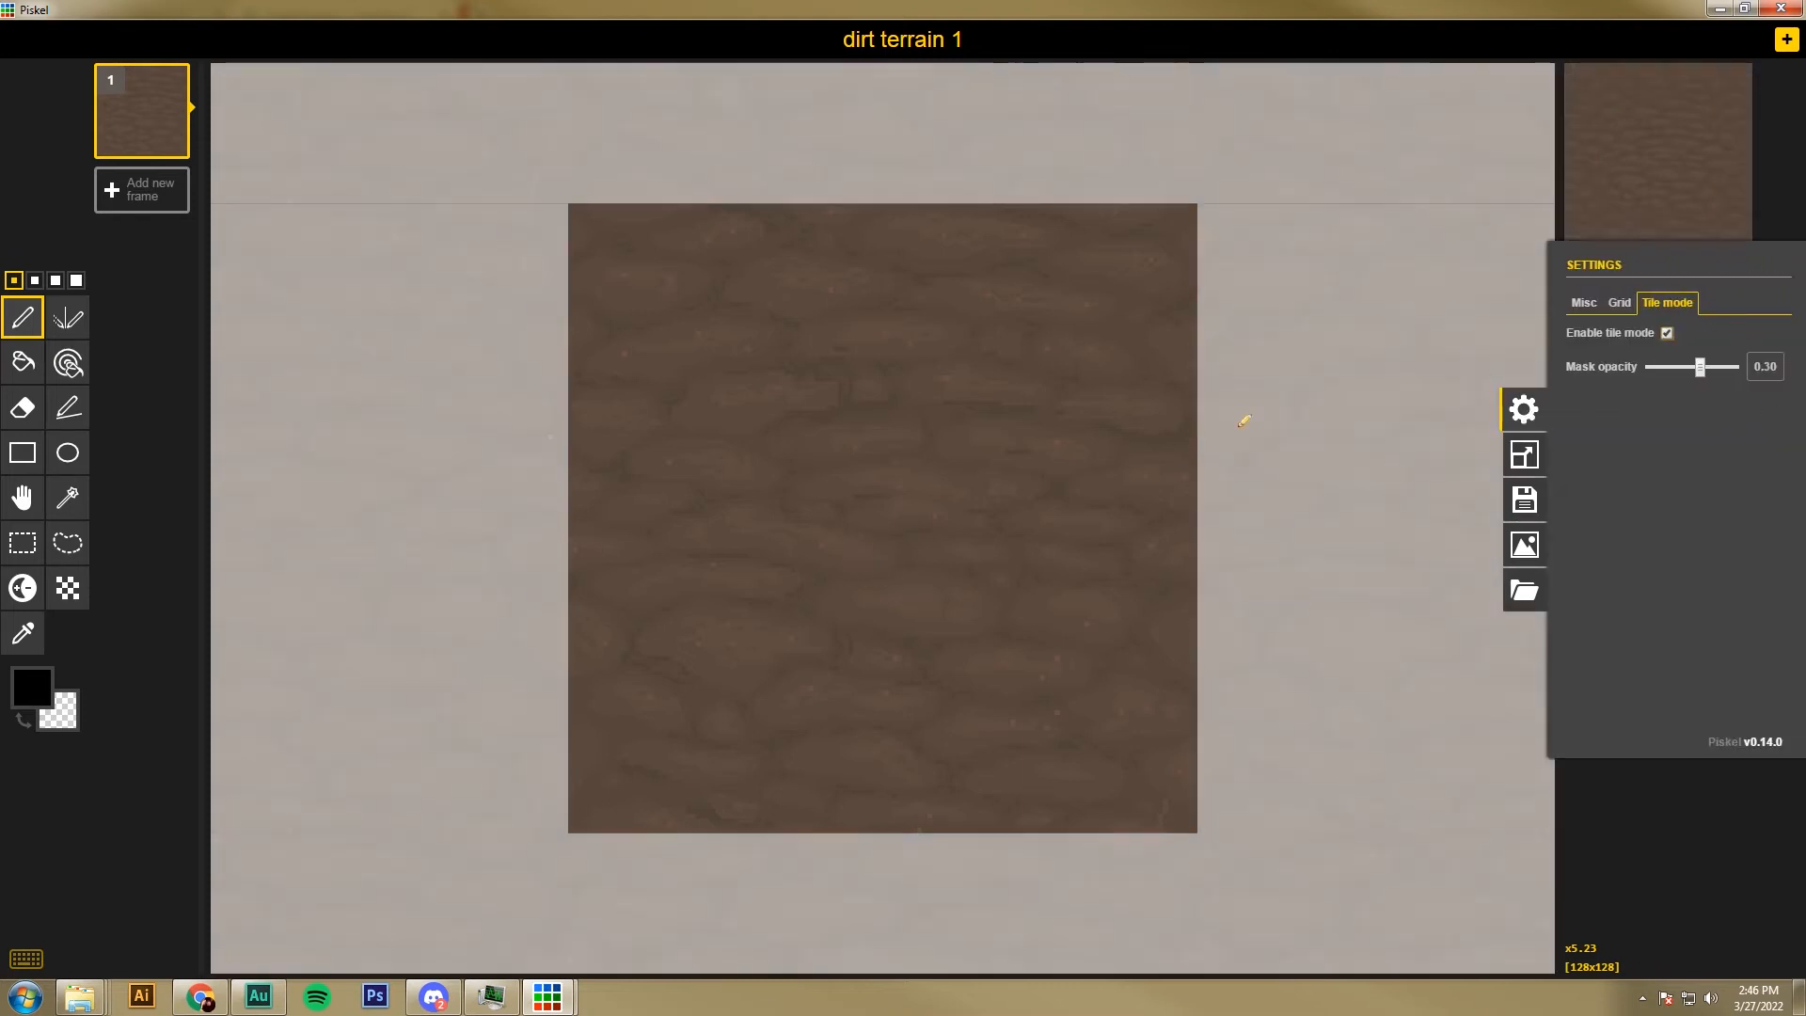
left_click_drag(1700, 366, 1645, 366)
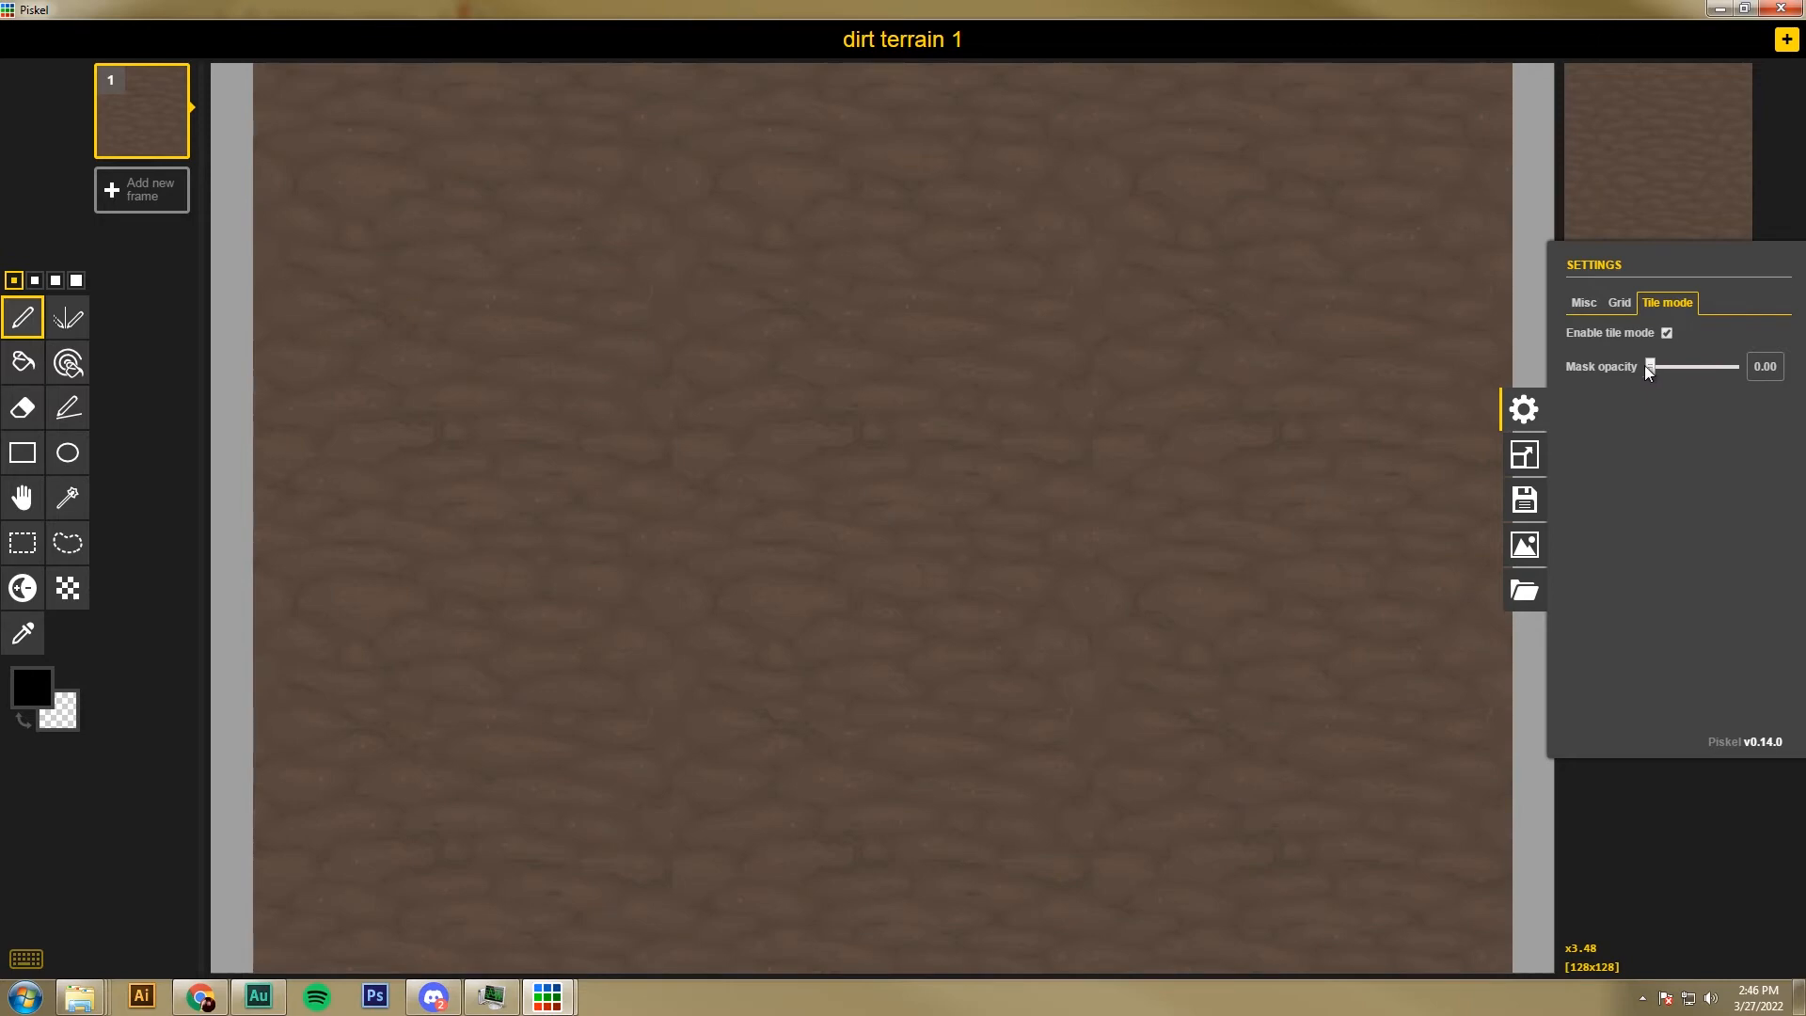
scroll(1195, 484, "down", 1)
scroll(1196, 484, "up", 1)
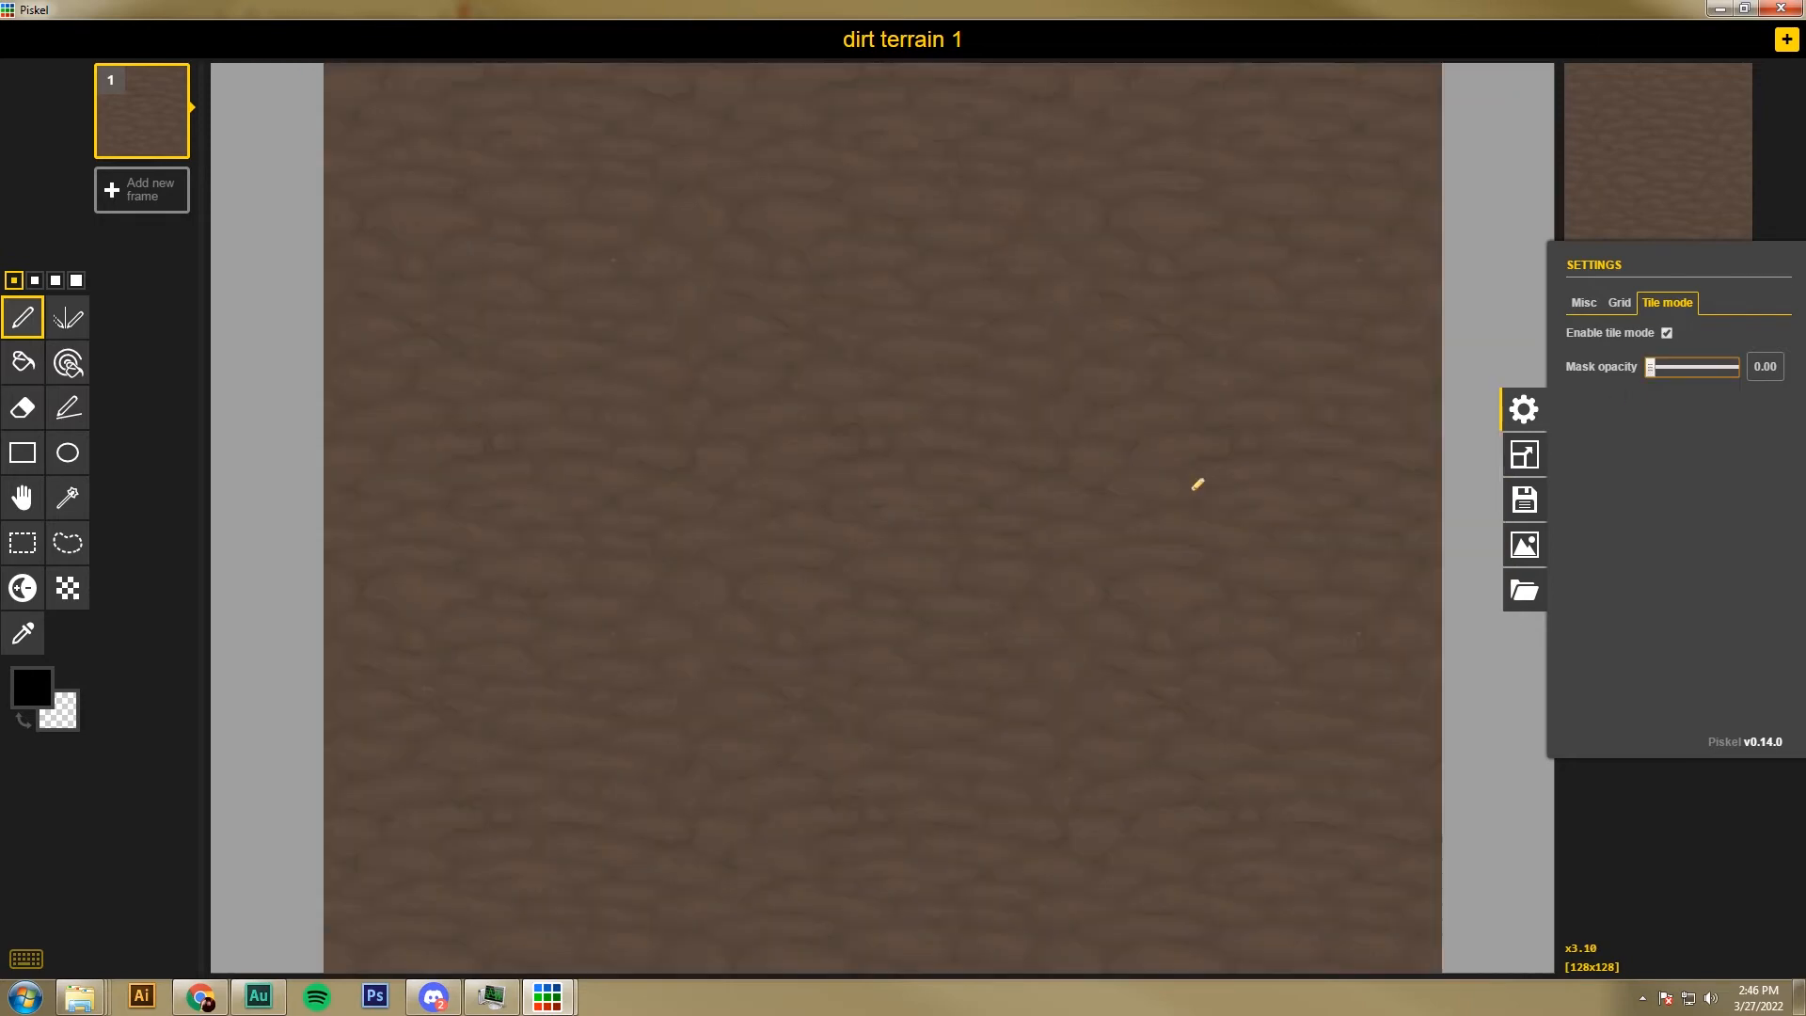
Step: Minimize both Piskel windows and switch to the first open copy of Game Project 1 in Construct 3
left_click(1716, 10)
left_click(1716, 10)
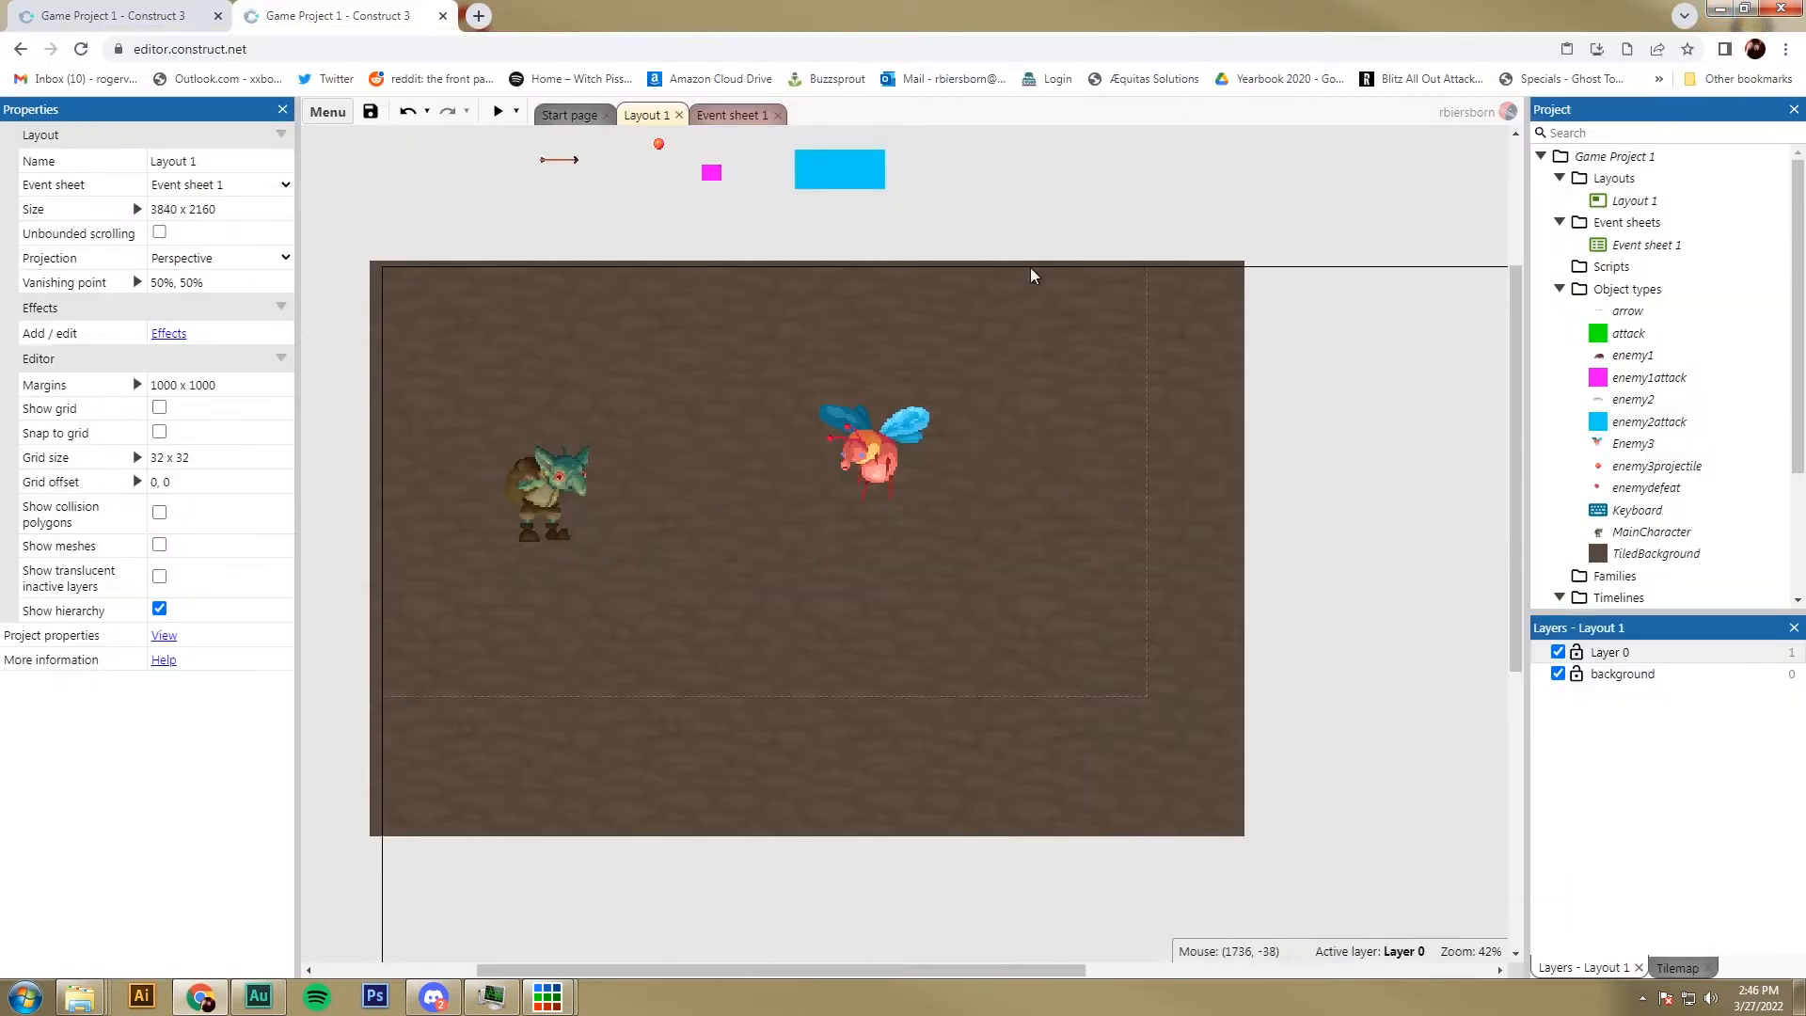
left_click(168, 13)
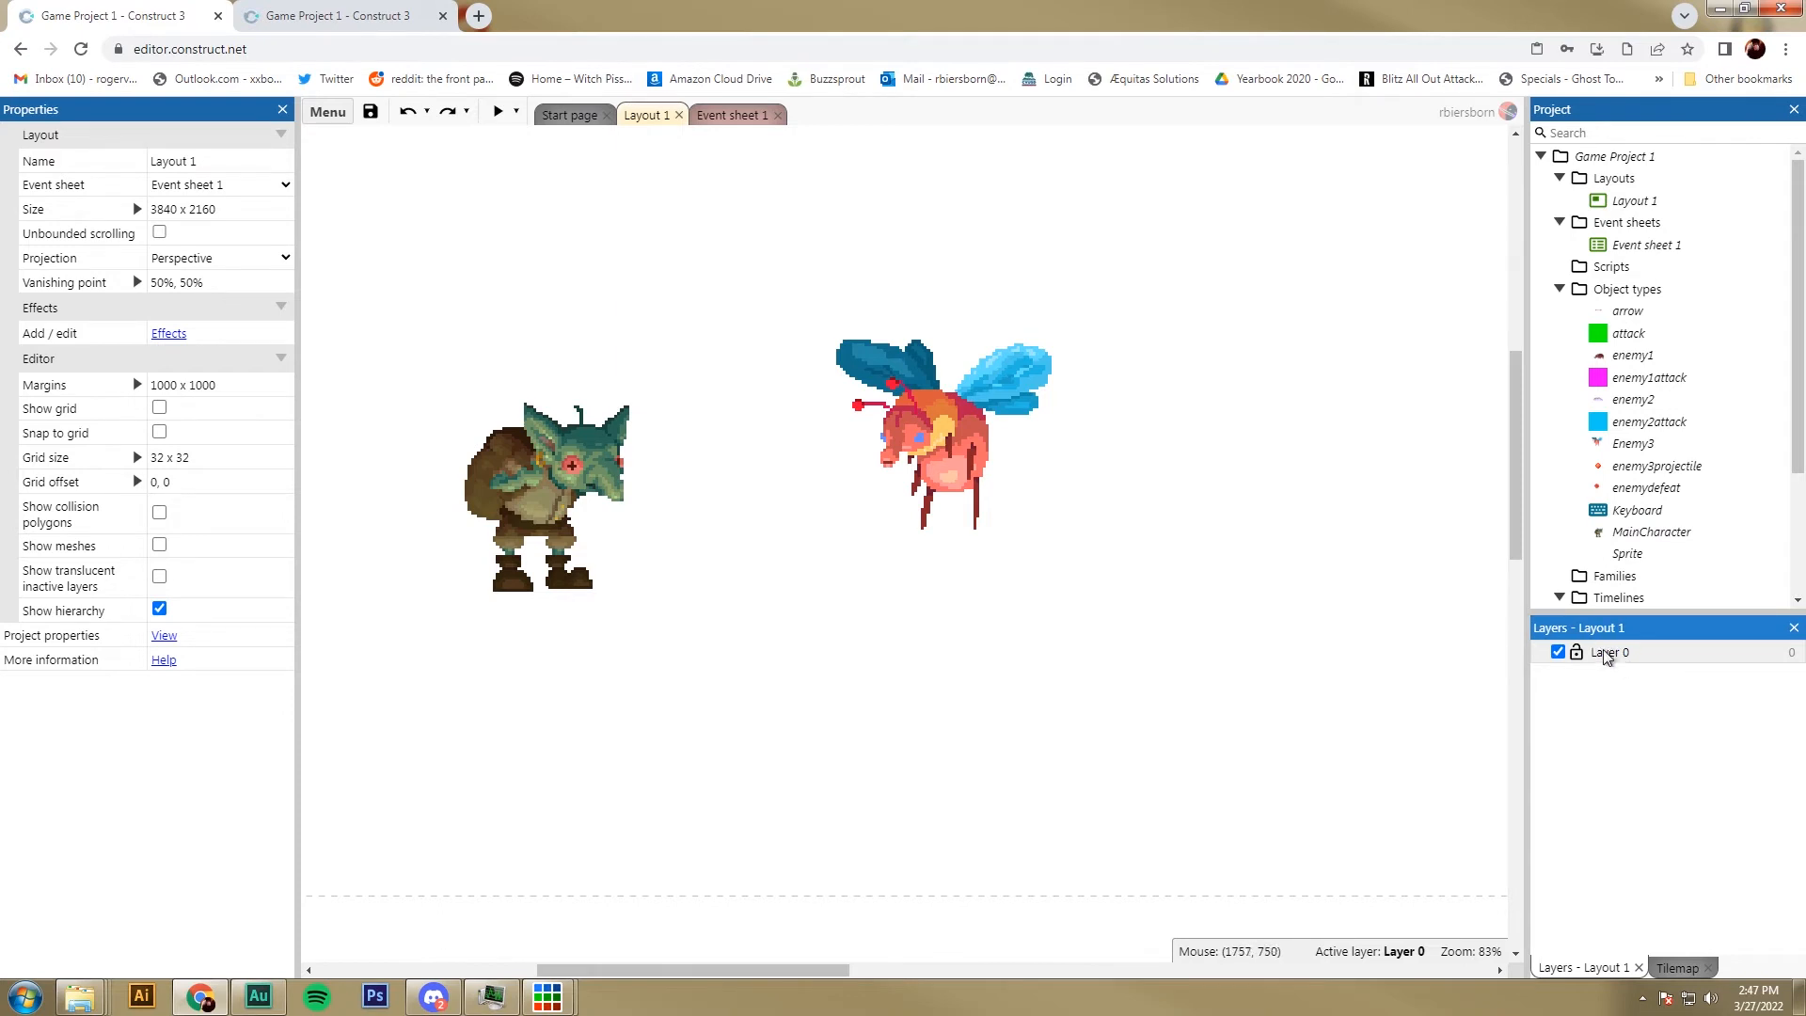
left_click(329, 117)
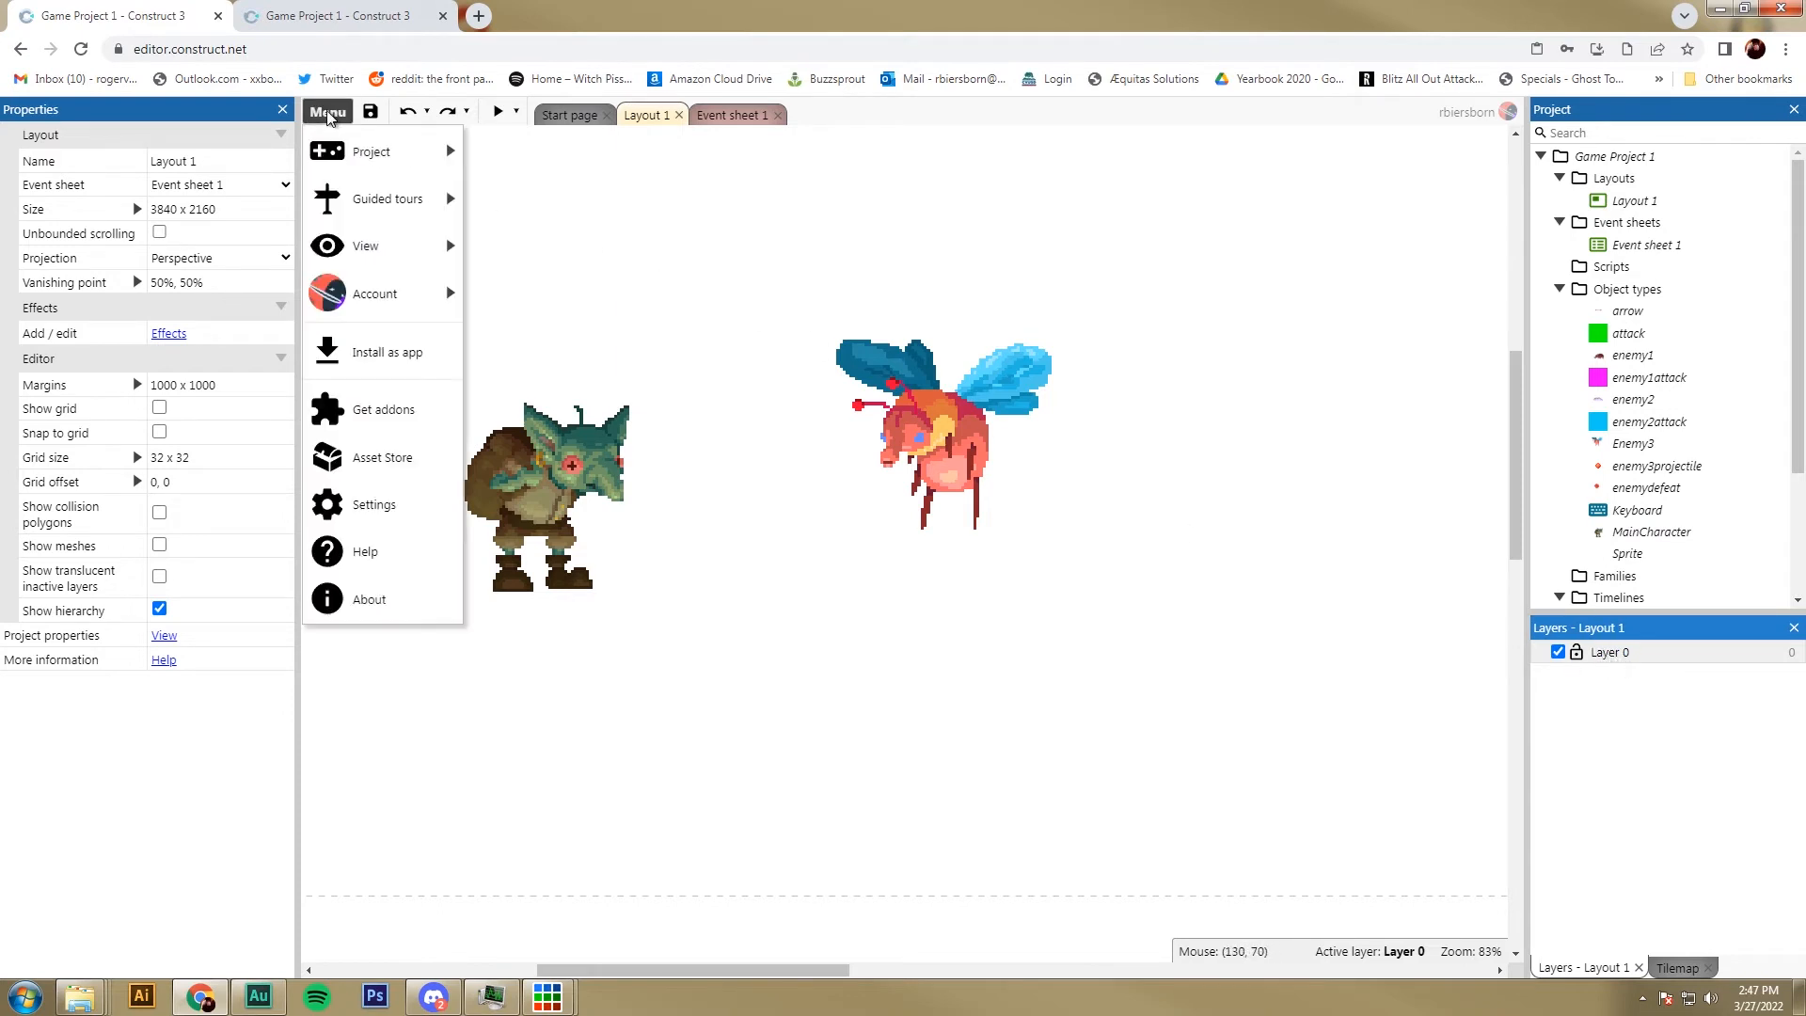
mouse_move(366, 256)
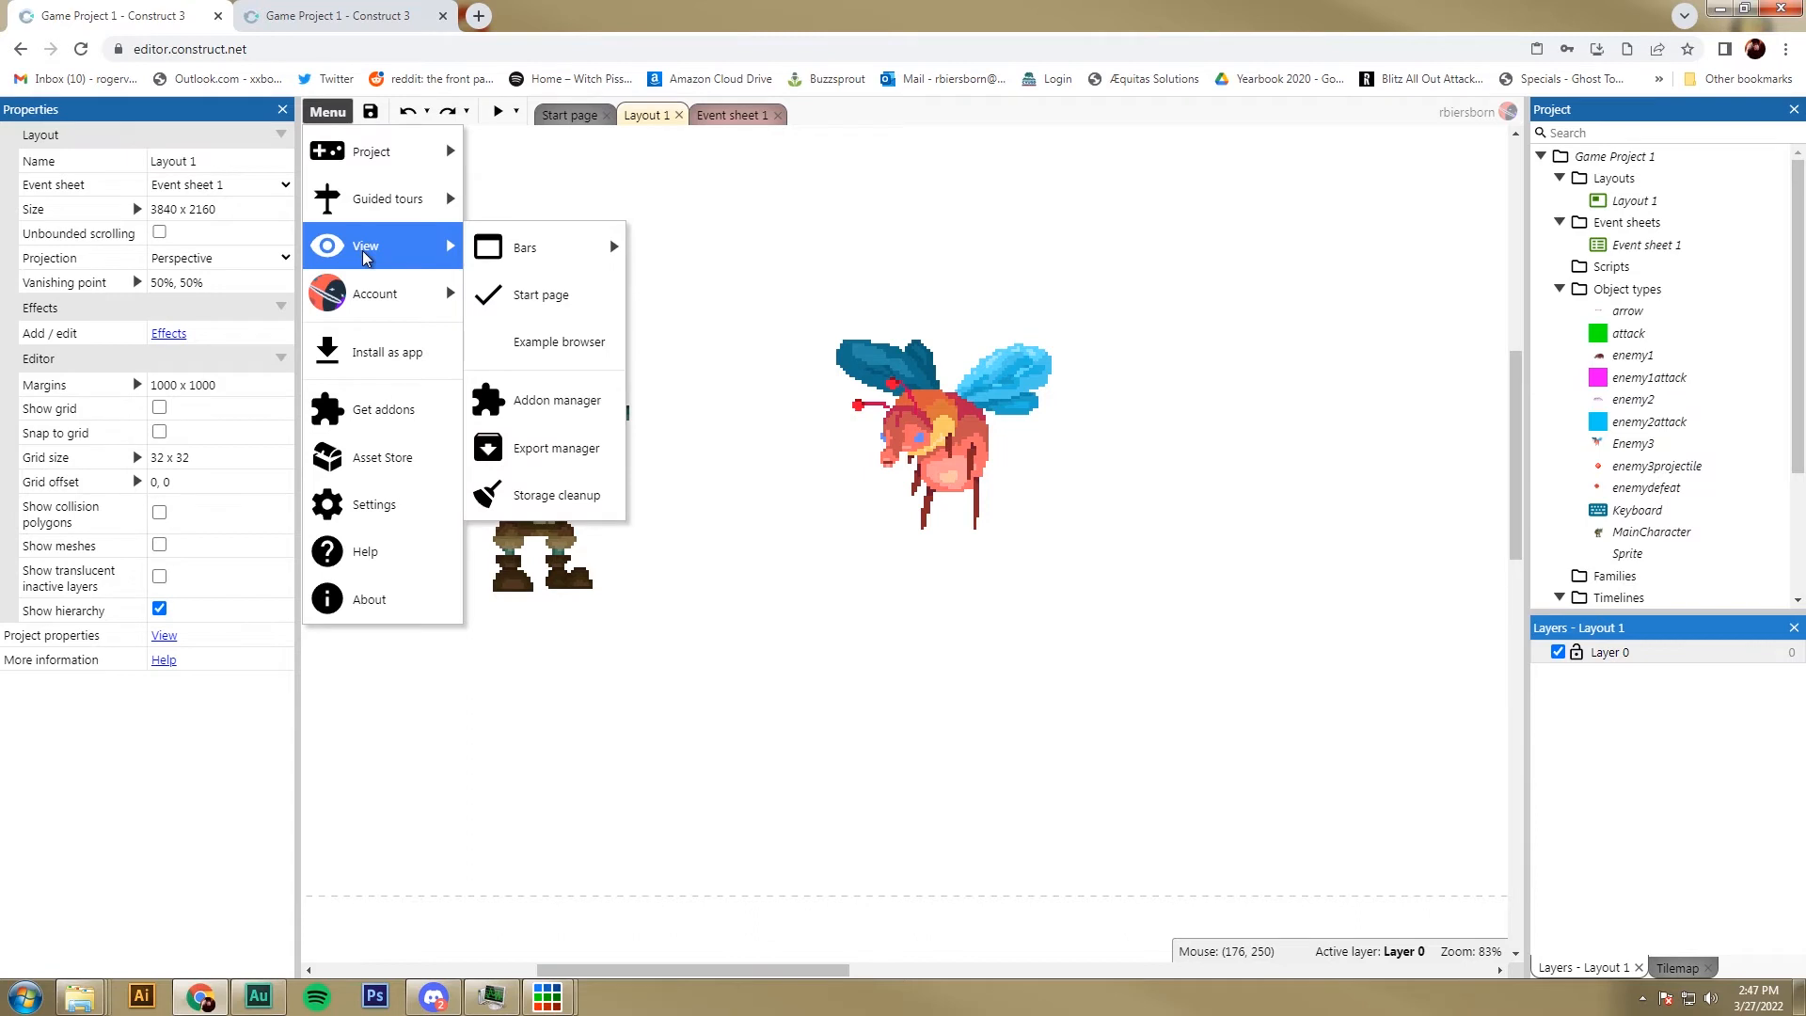
mouse_move(564, 252)
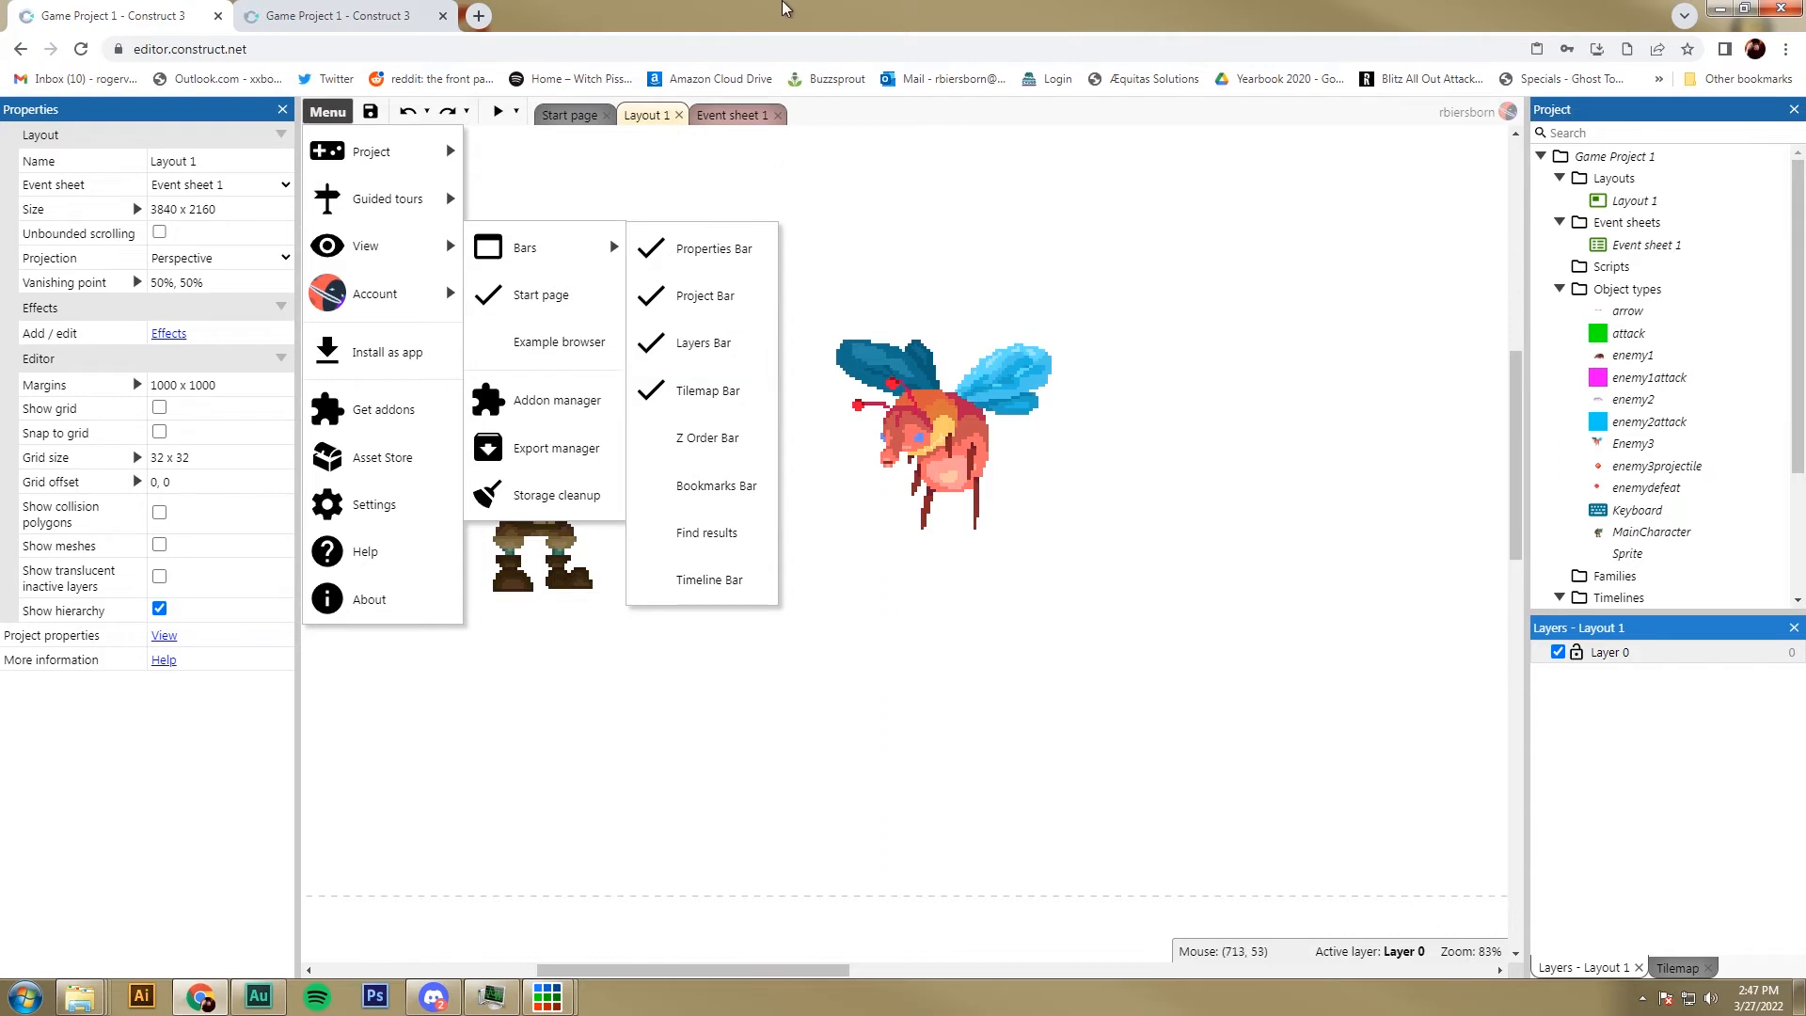
Step: Add a new layer beneath Layer 0 and name it Background
right_click(1604, 714)
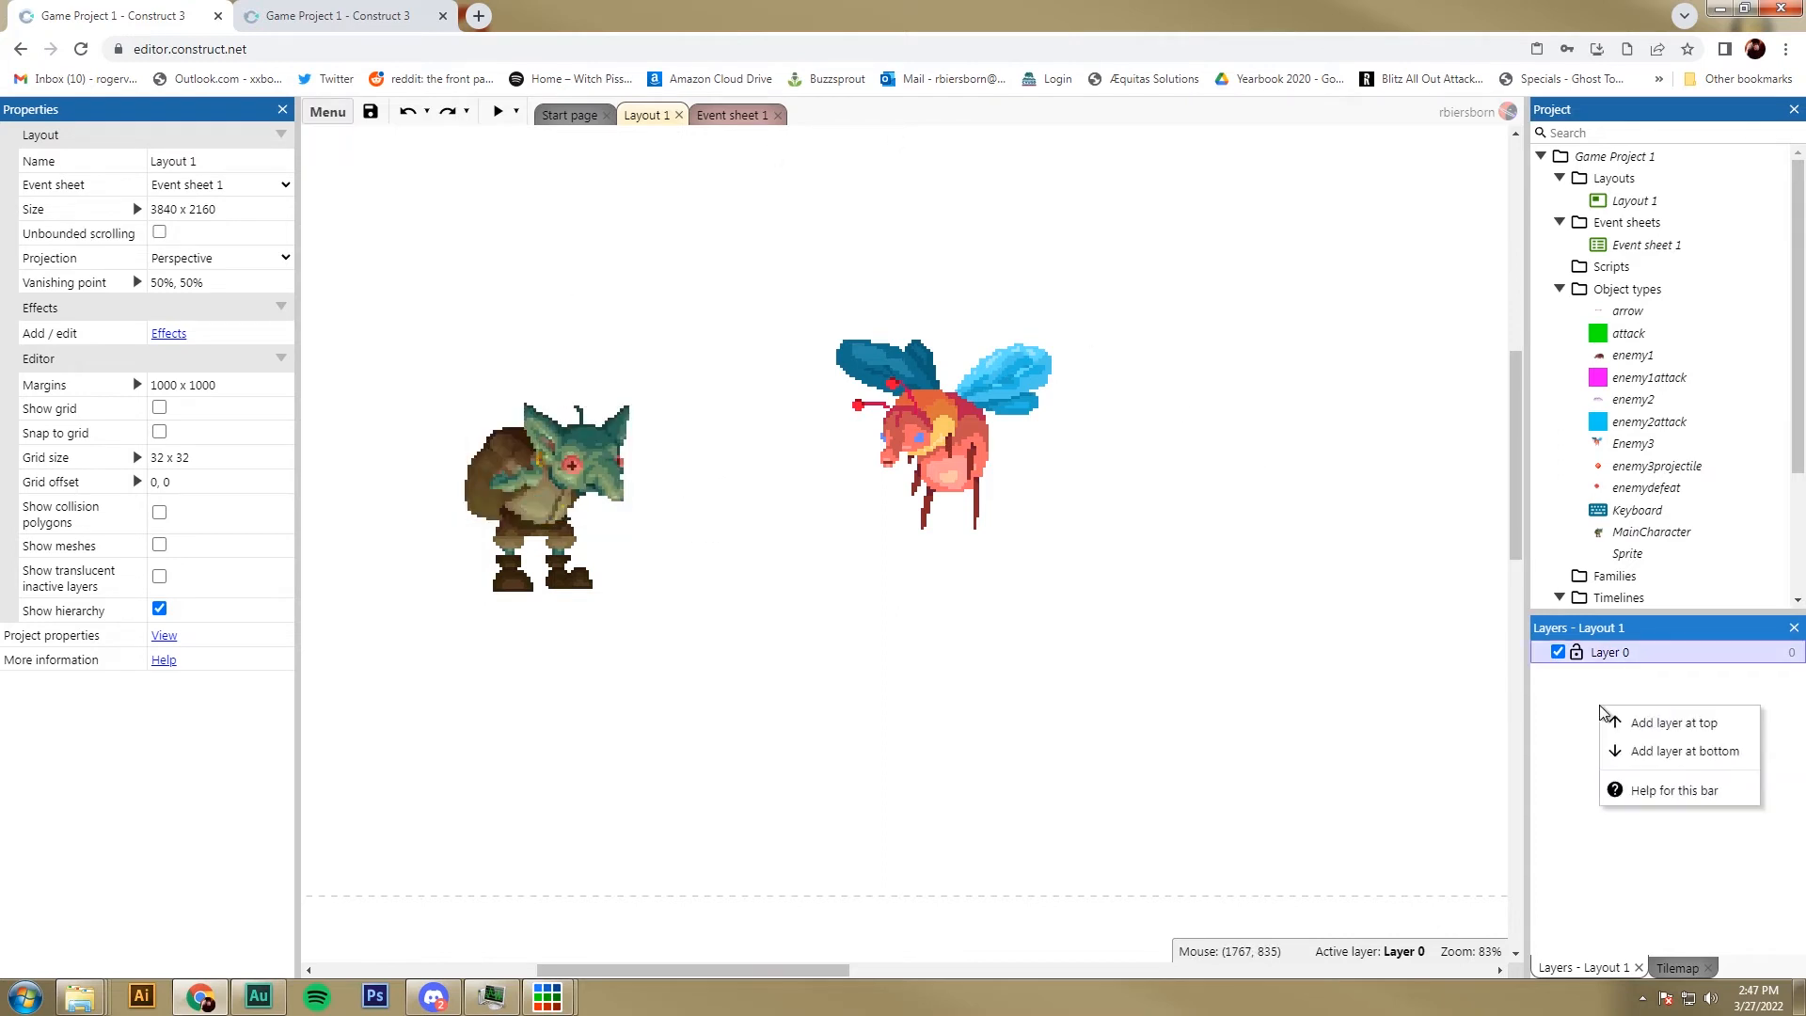
left_click(1663, 752)
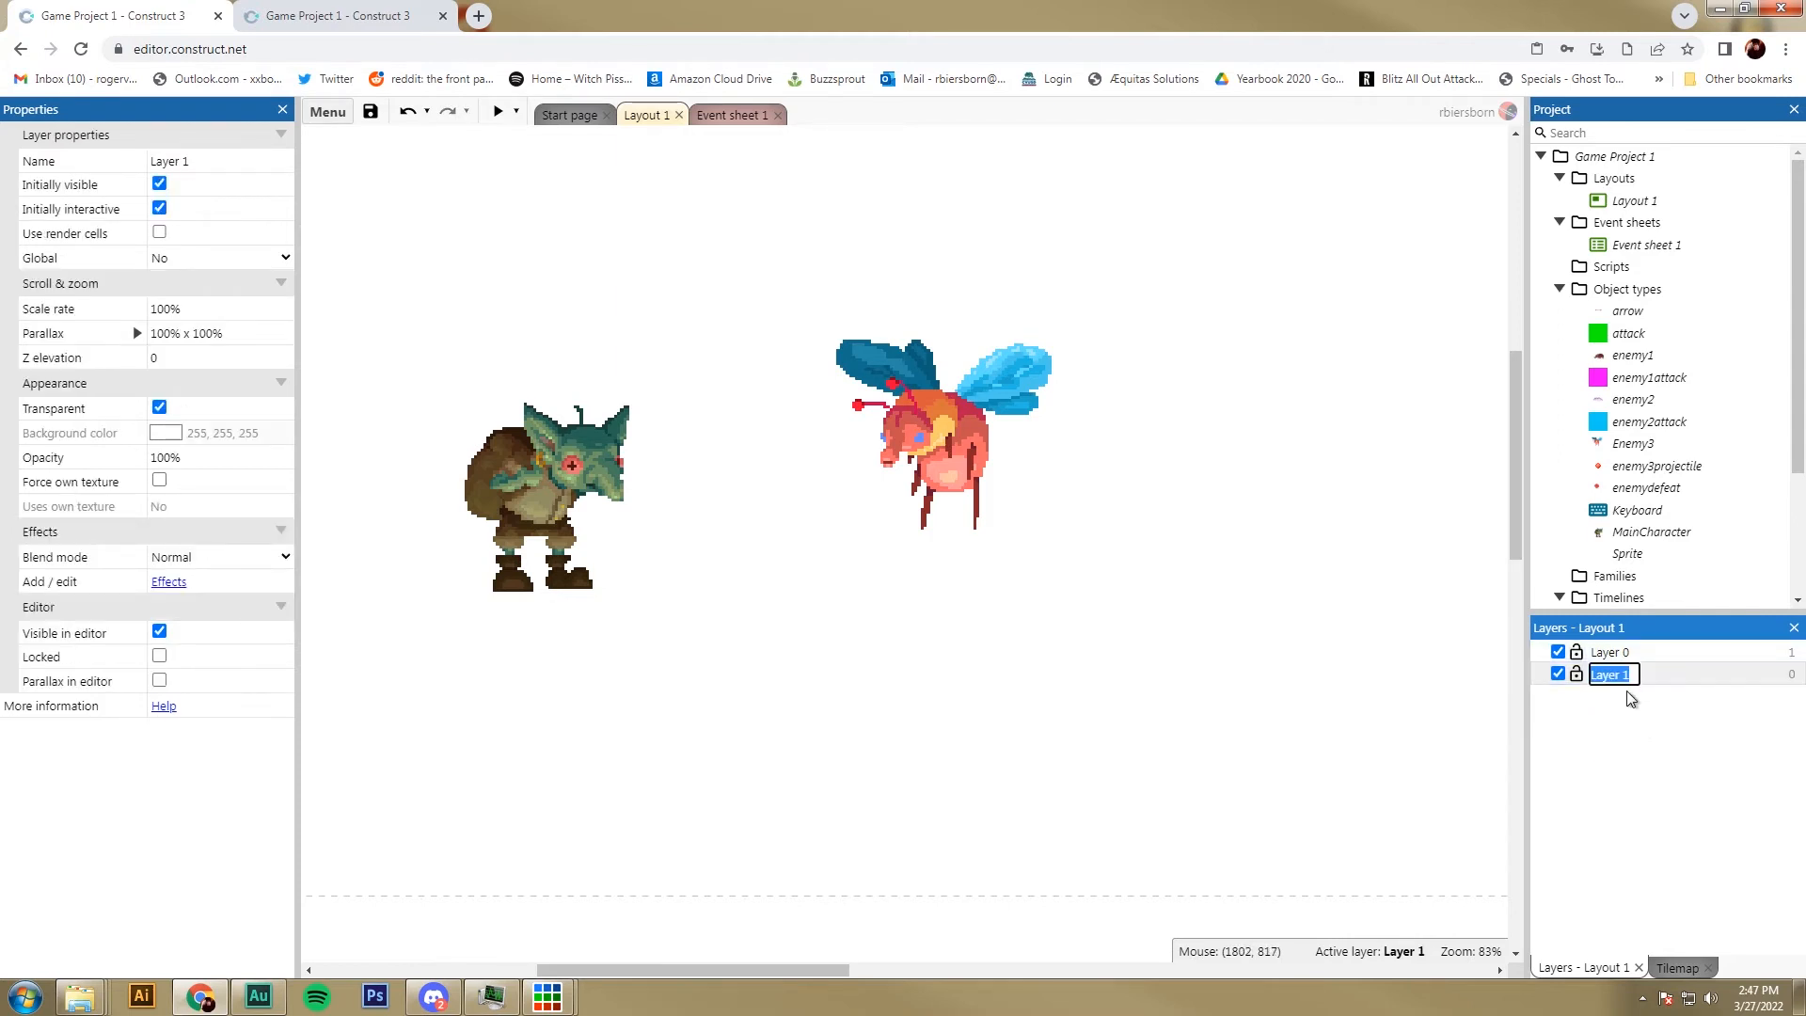
type("Background")
key("Return")
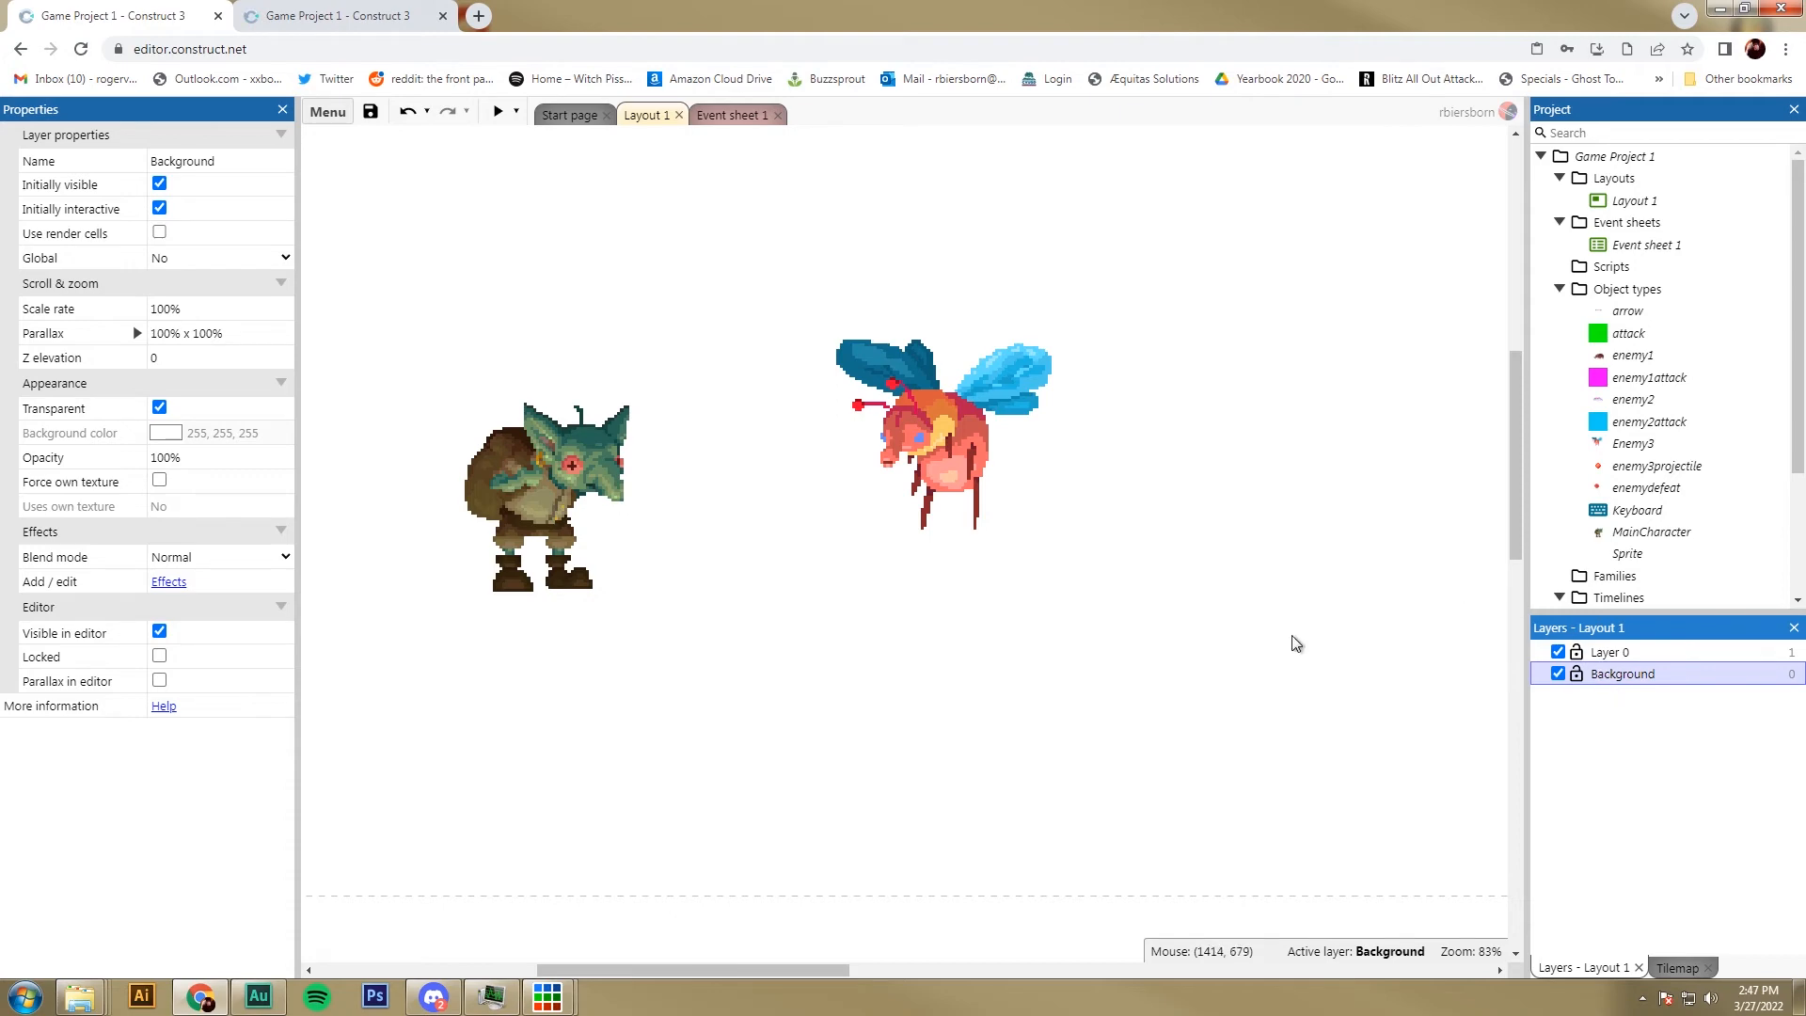
Step: Insert a Tiled Background object named DirtBackground below the flying enemy on the Background layer
right_click(943, 704)
left_click(1020, 728)
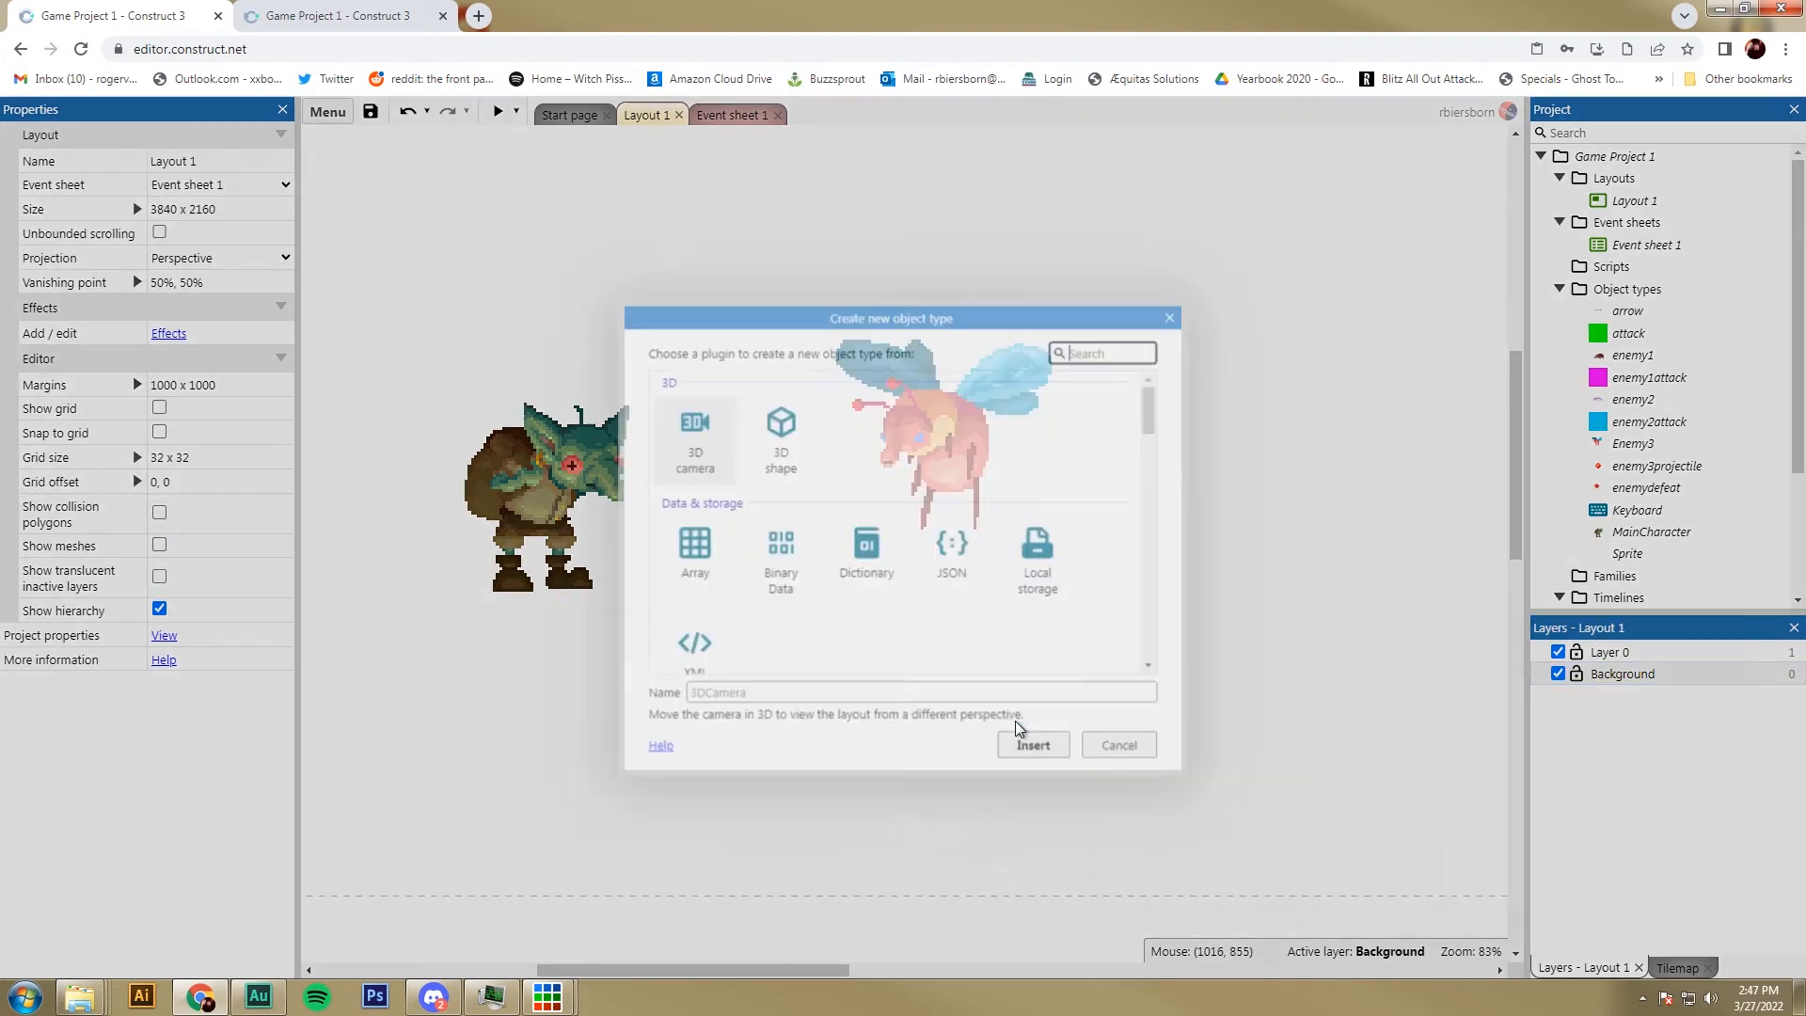
left_click_drag(1155, 409, 1154, 507)
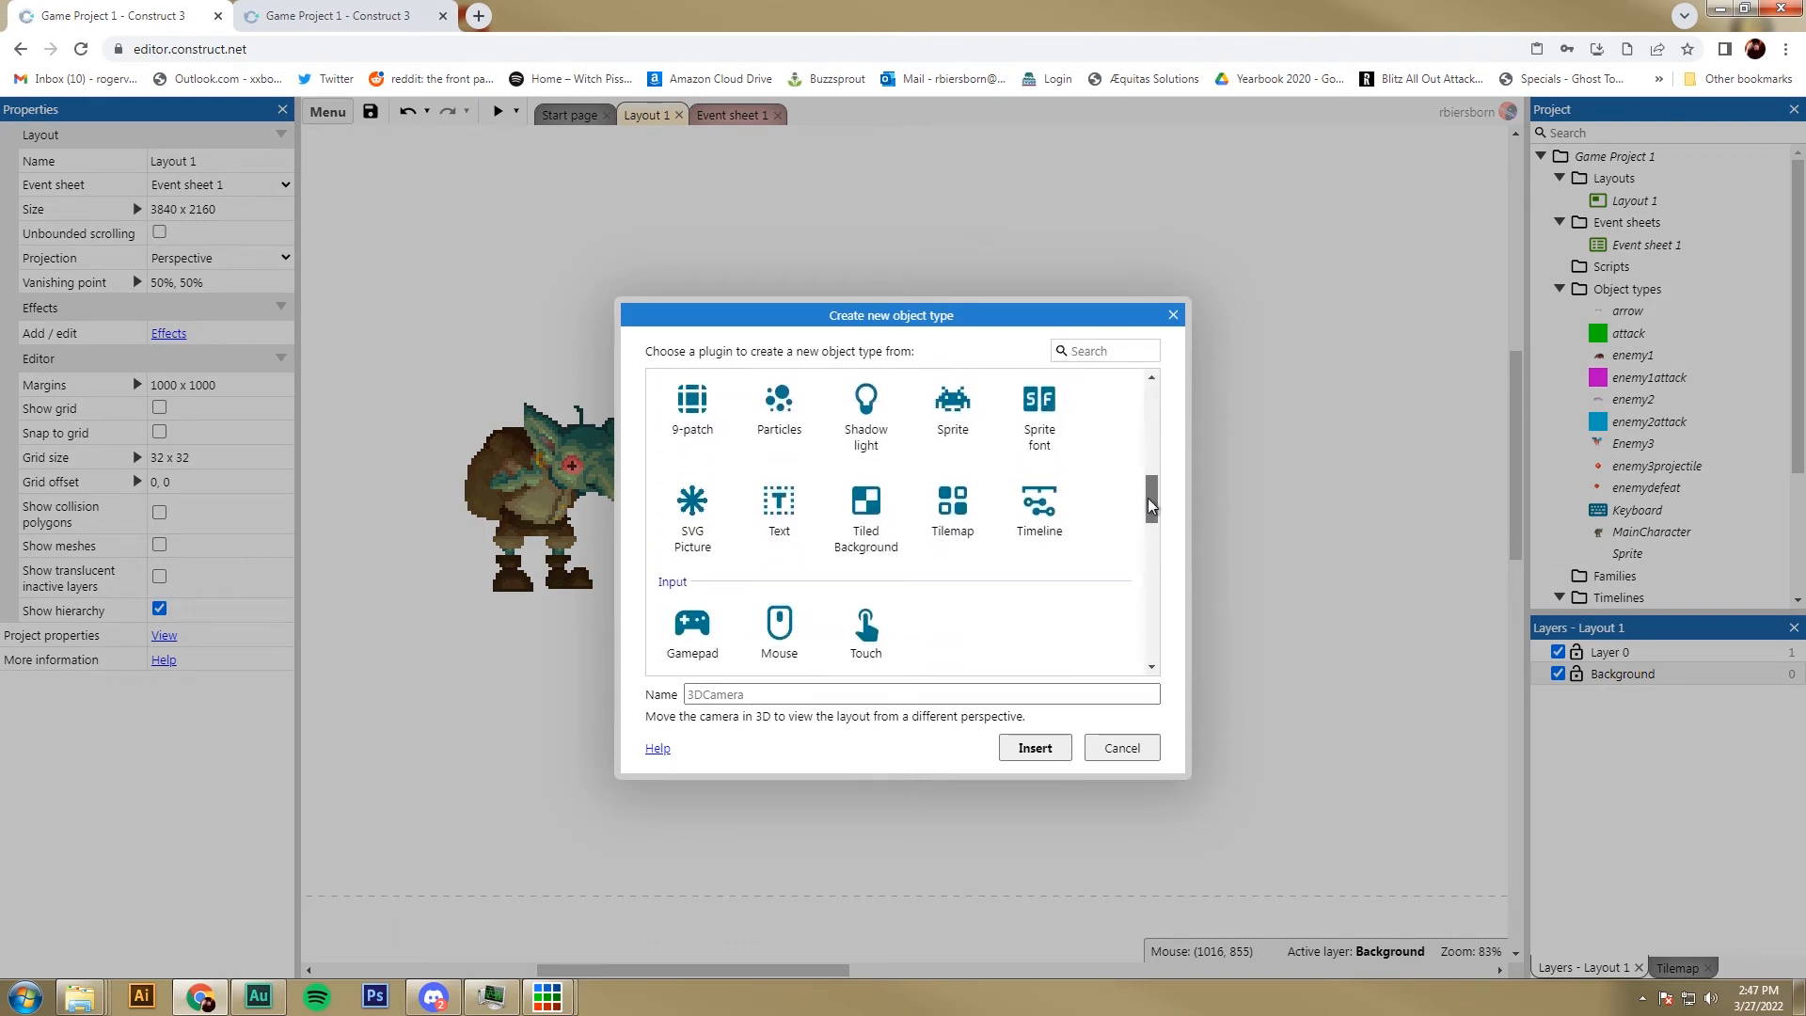
left_click(866, 527)
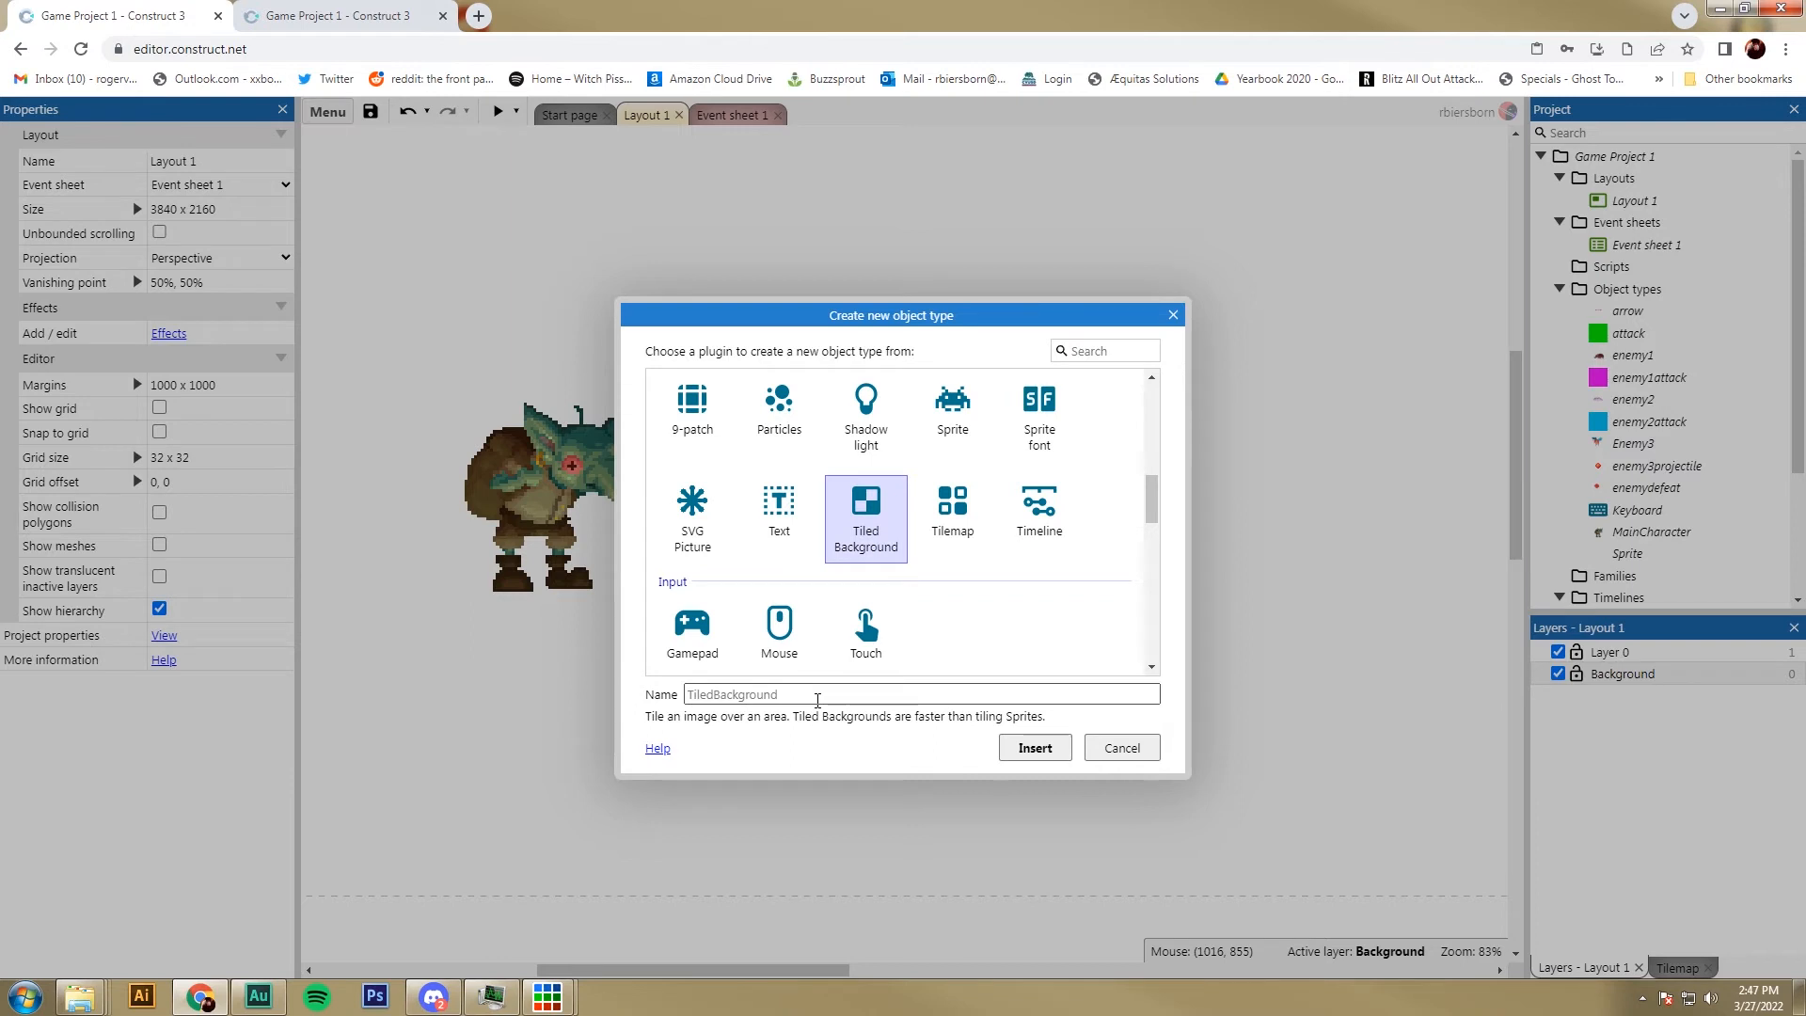
left_click(817, 700)
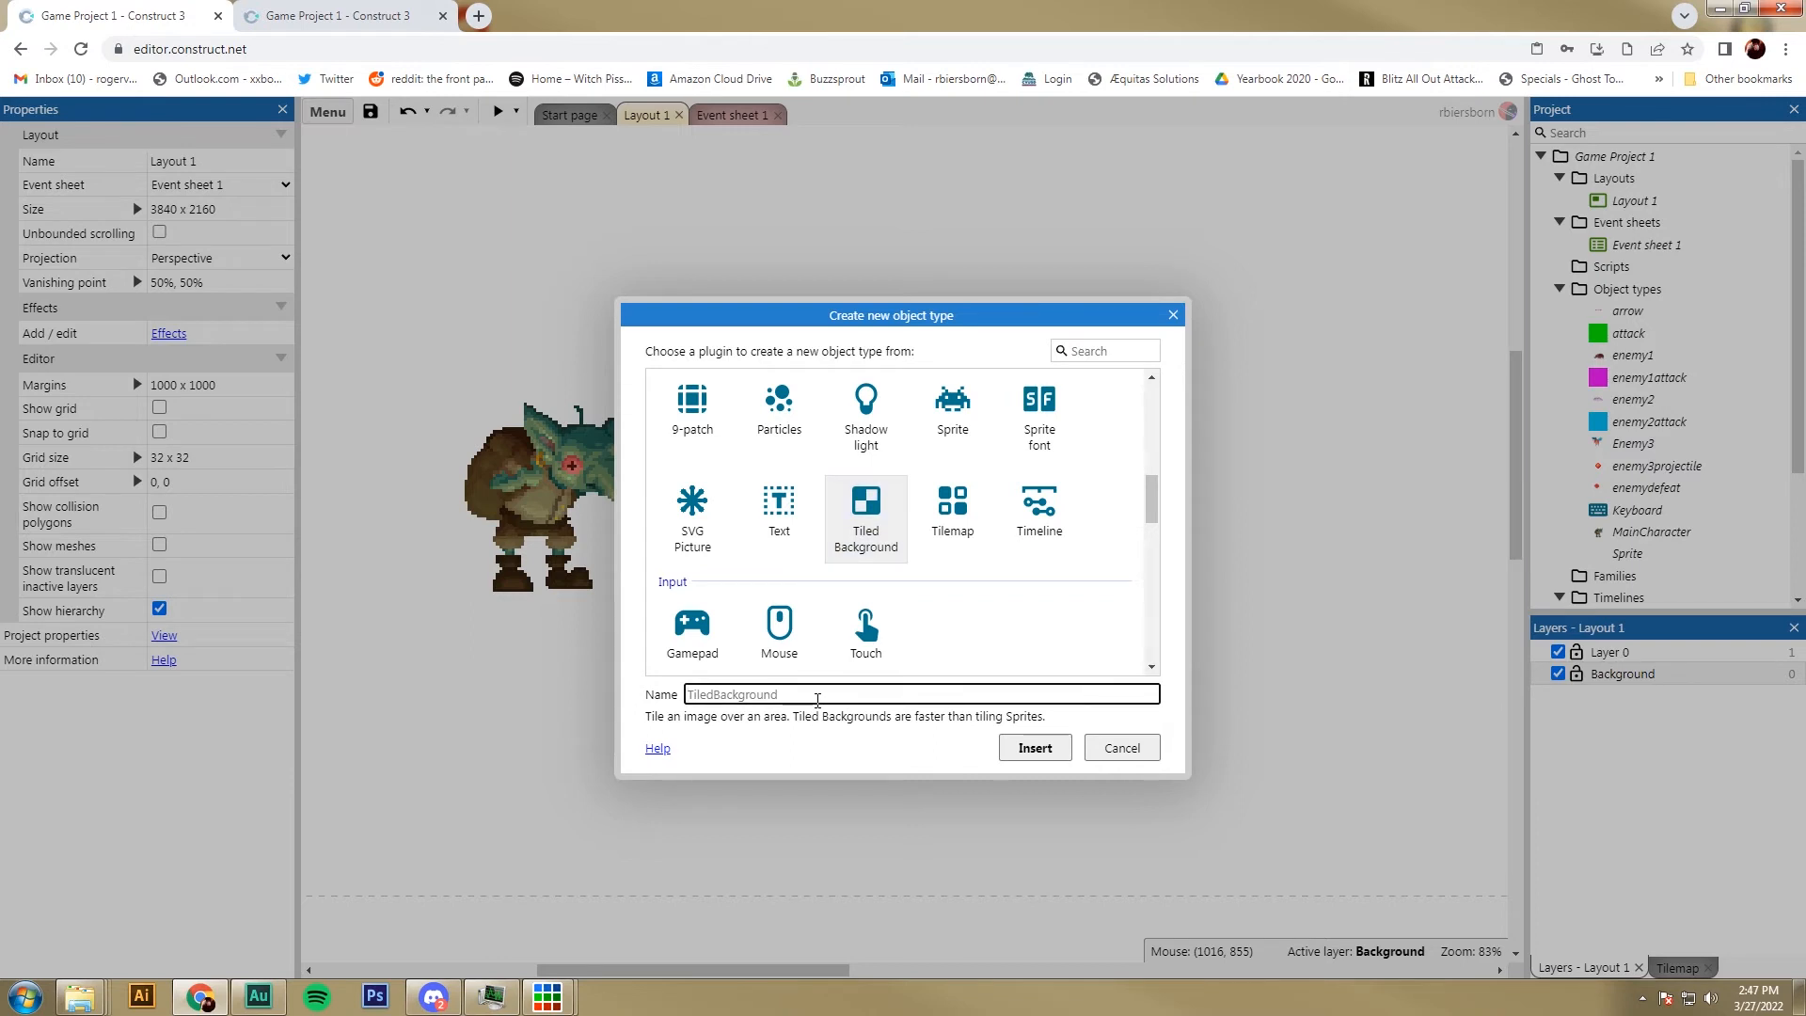
type("DirtBackground")
key("Return")
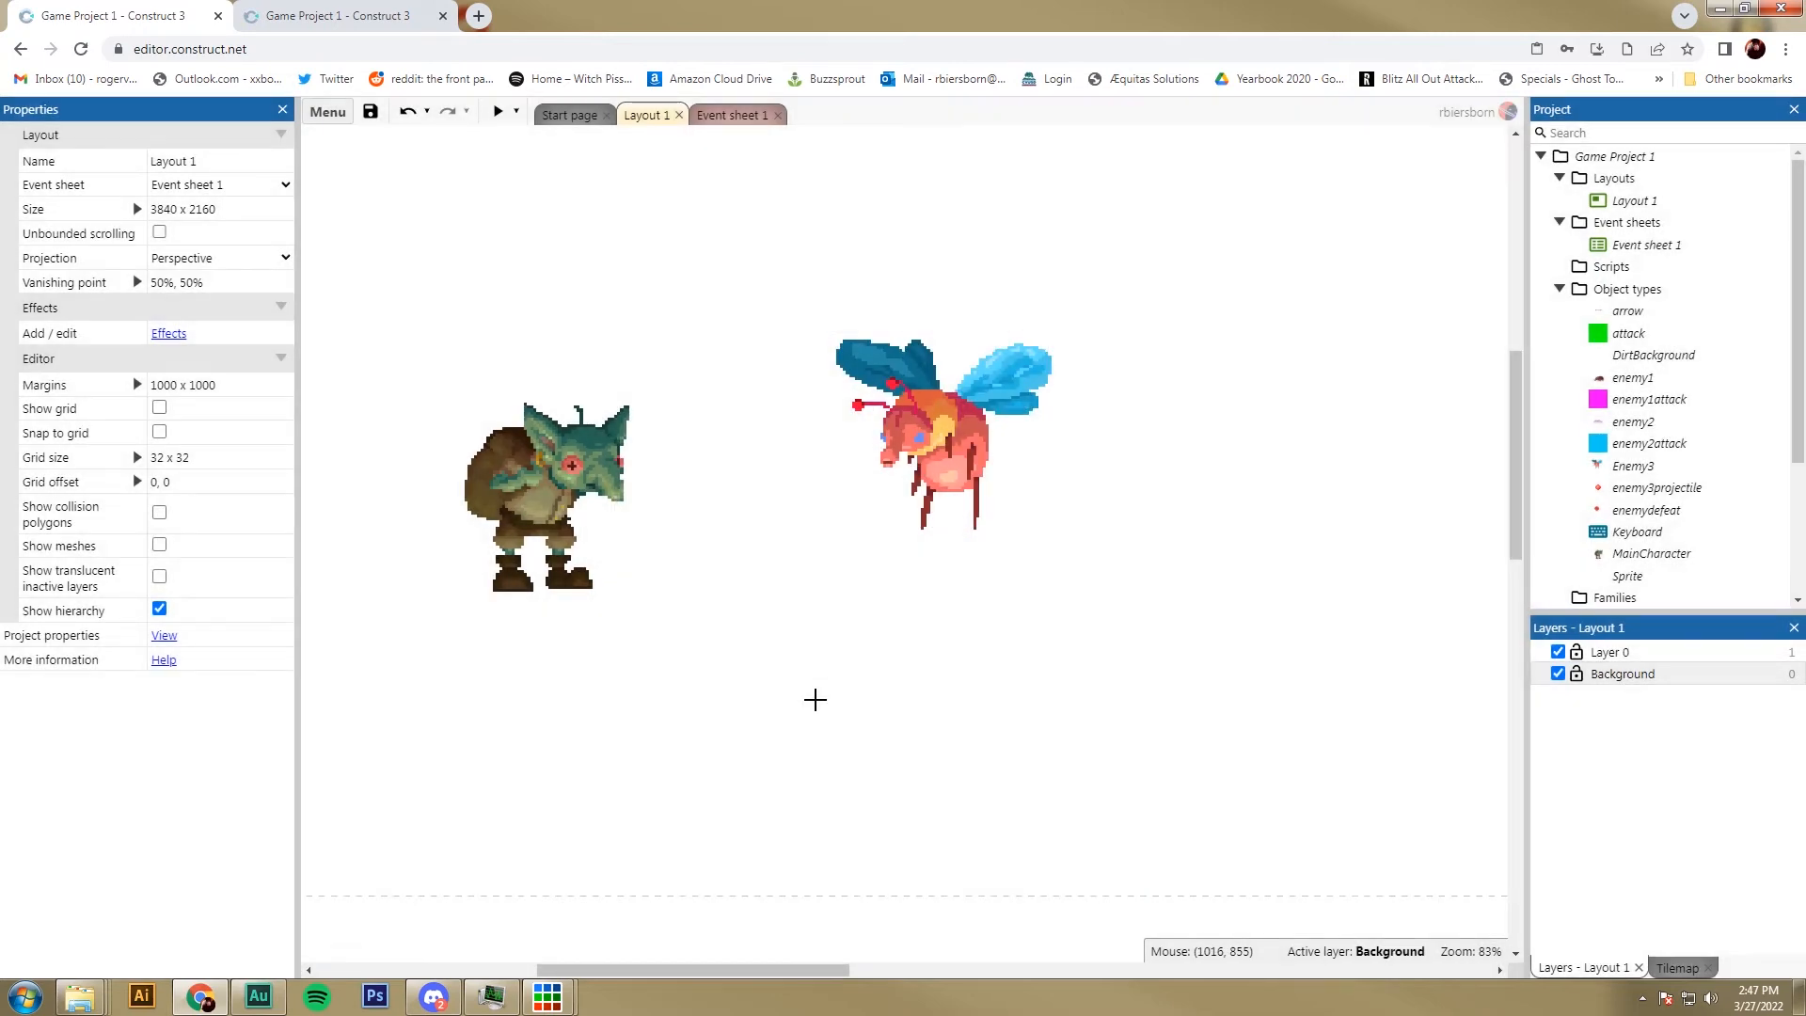
left_click(815, 699)
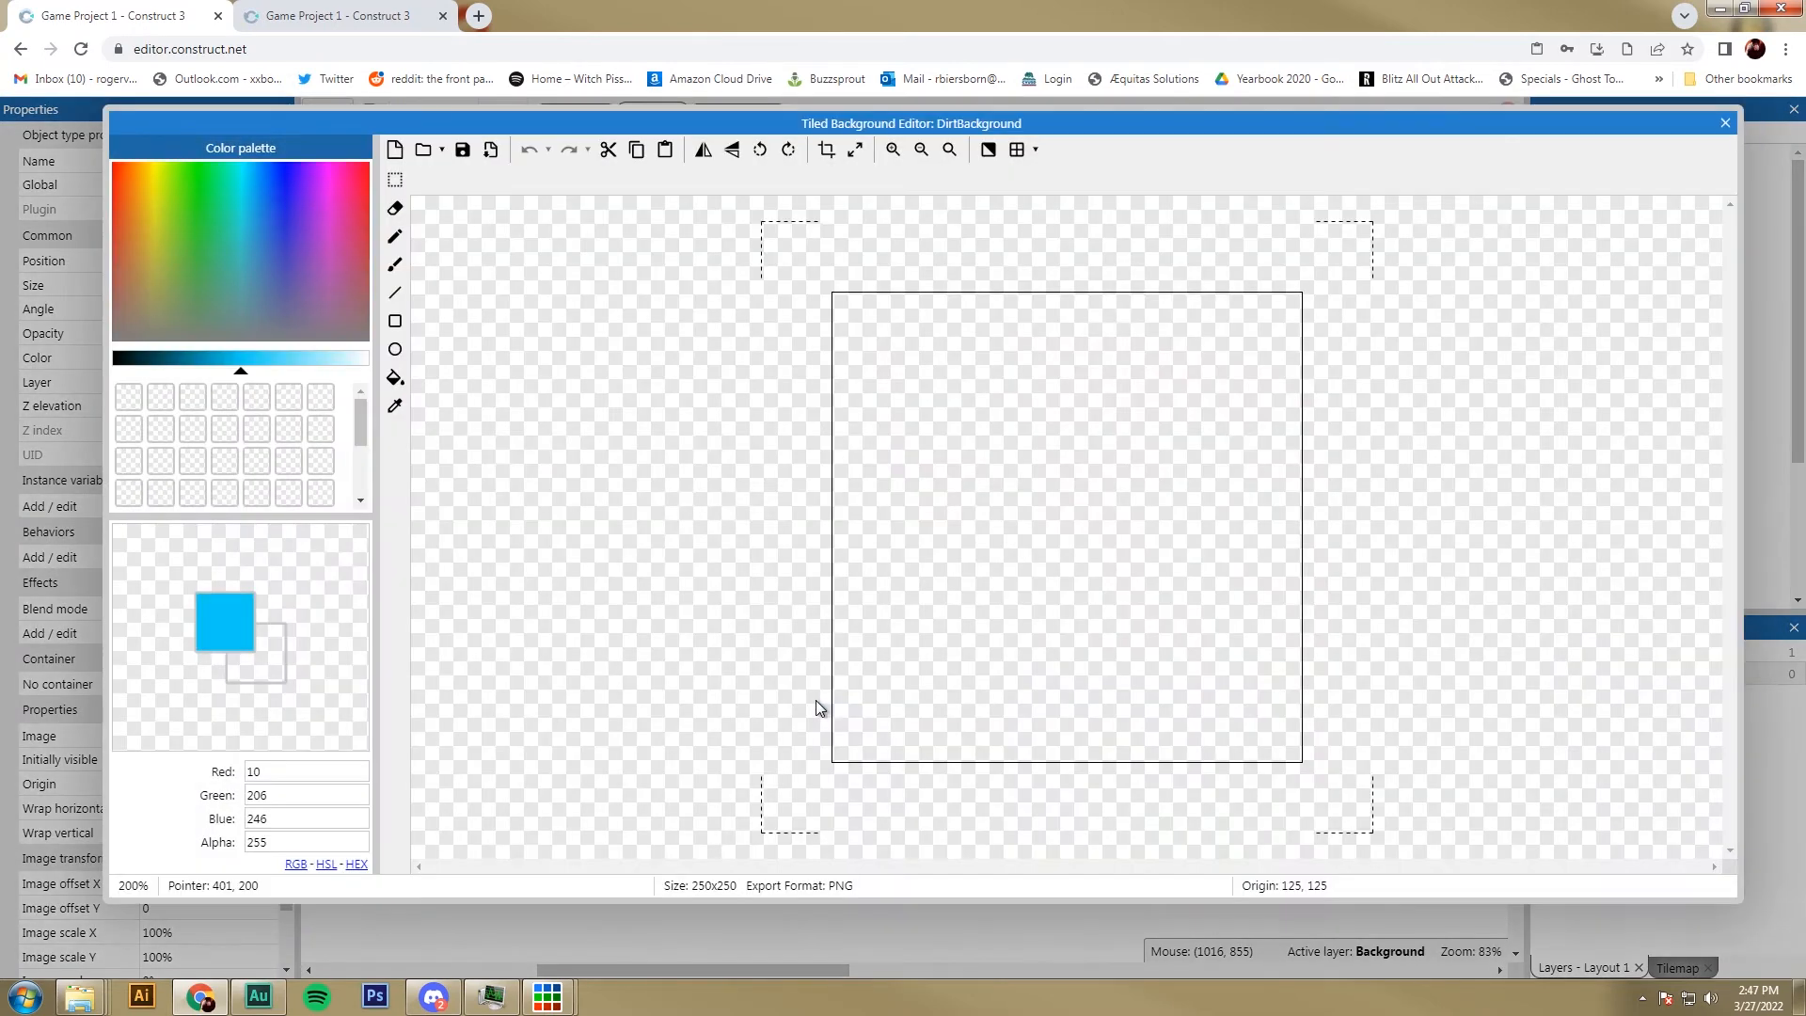
Step: Load the "dirt terrain 1" image into the DirtBackground object and close its image editor
left_click(422, 150)
left_click(602, 198)
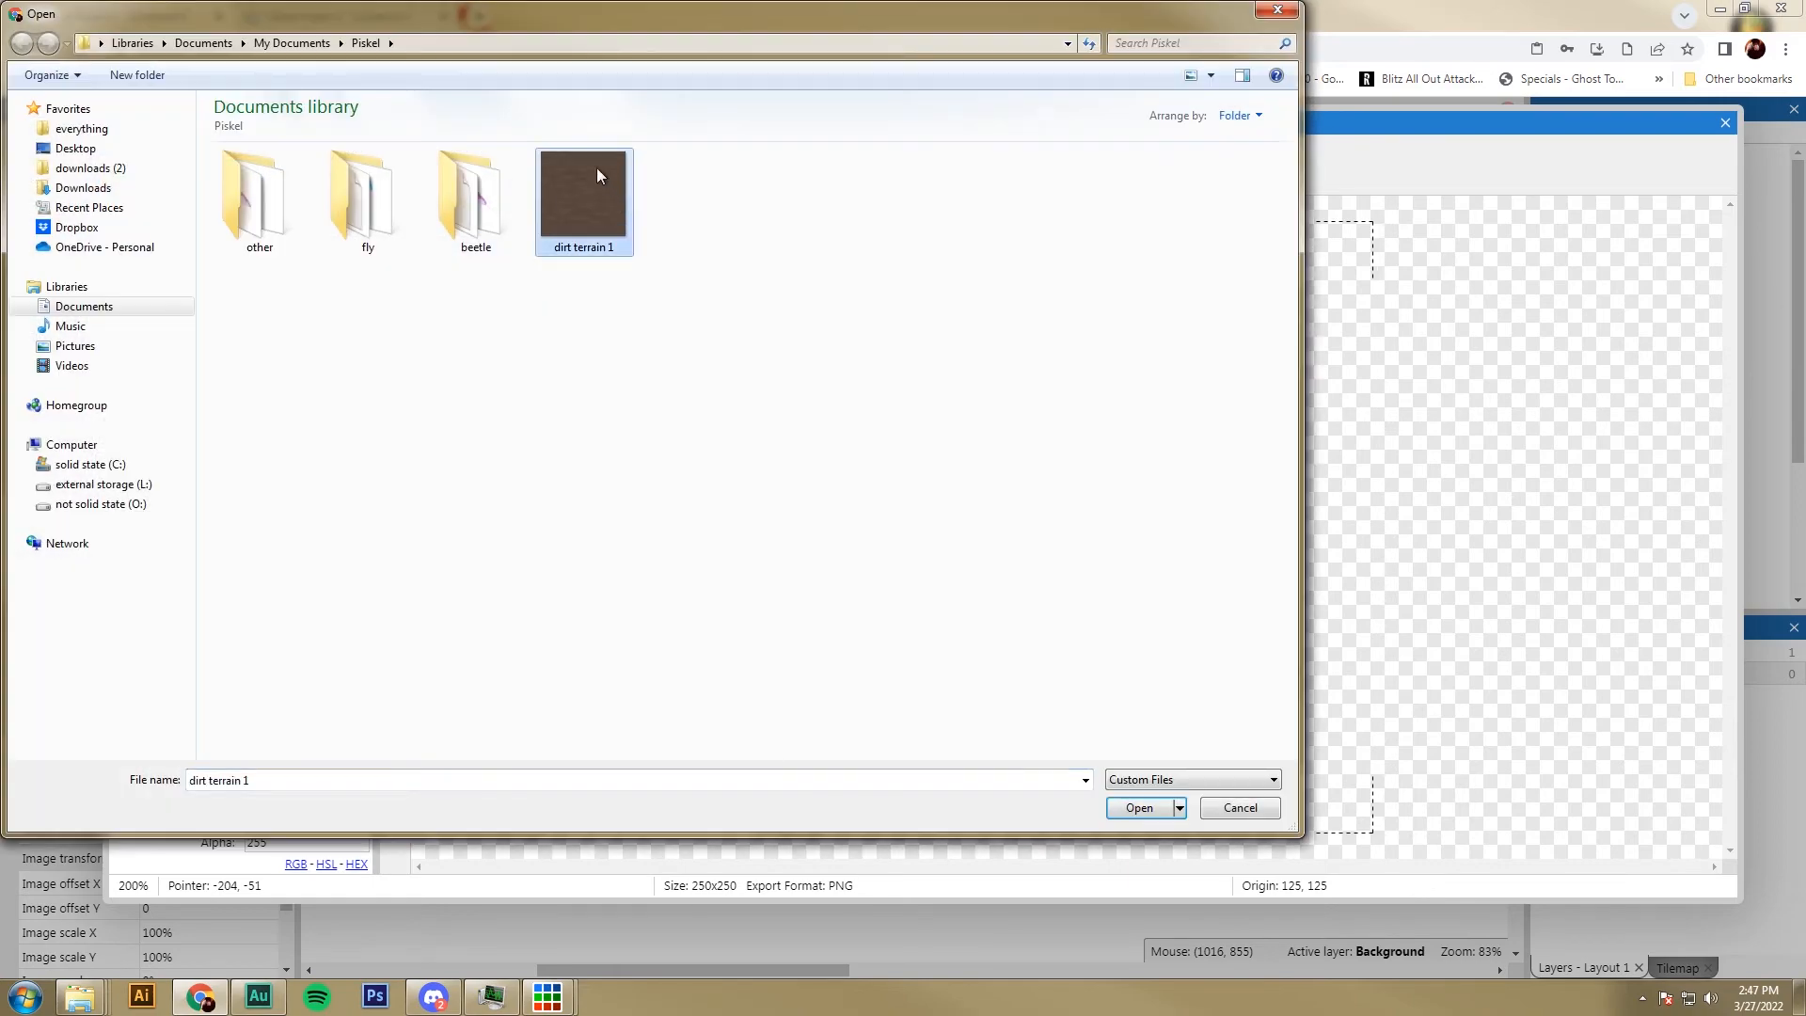
left_click(1138, 809)
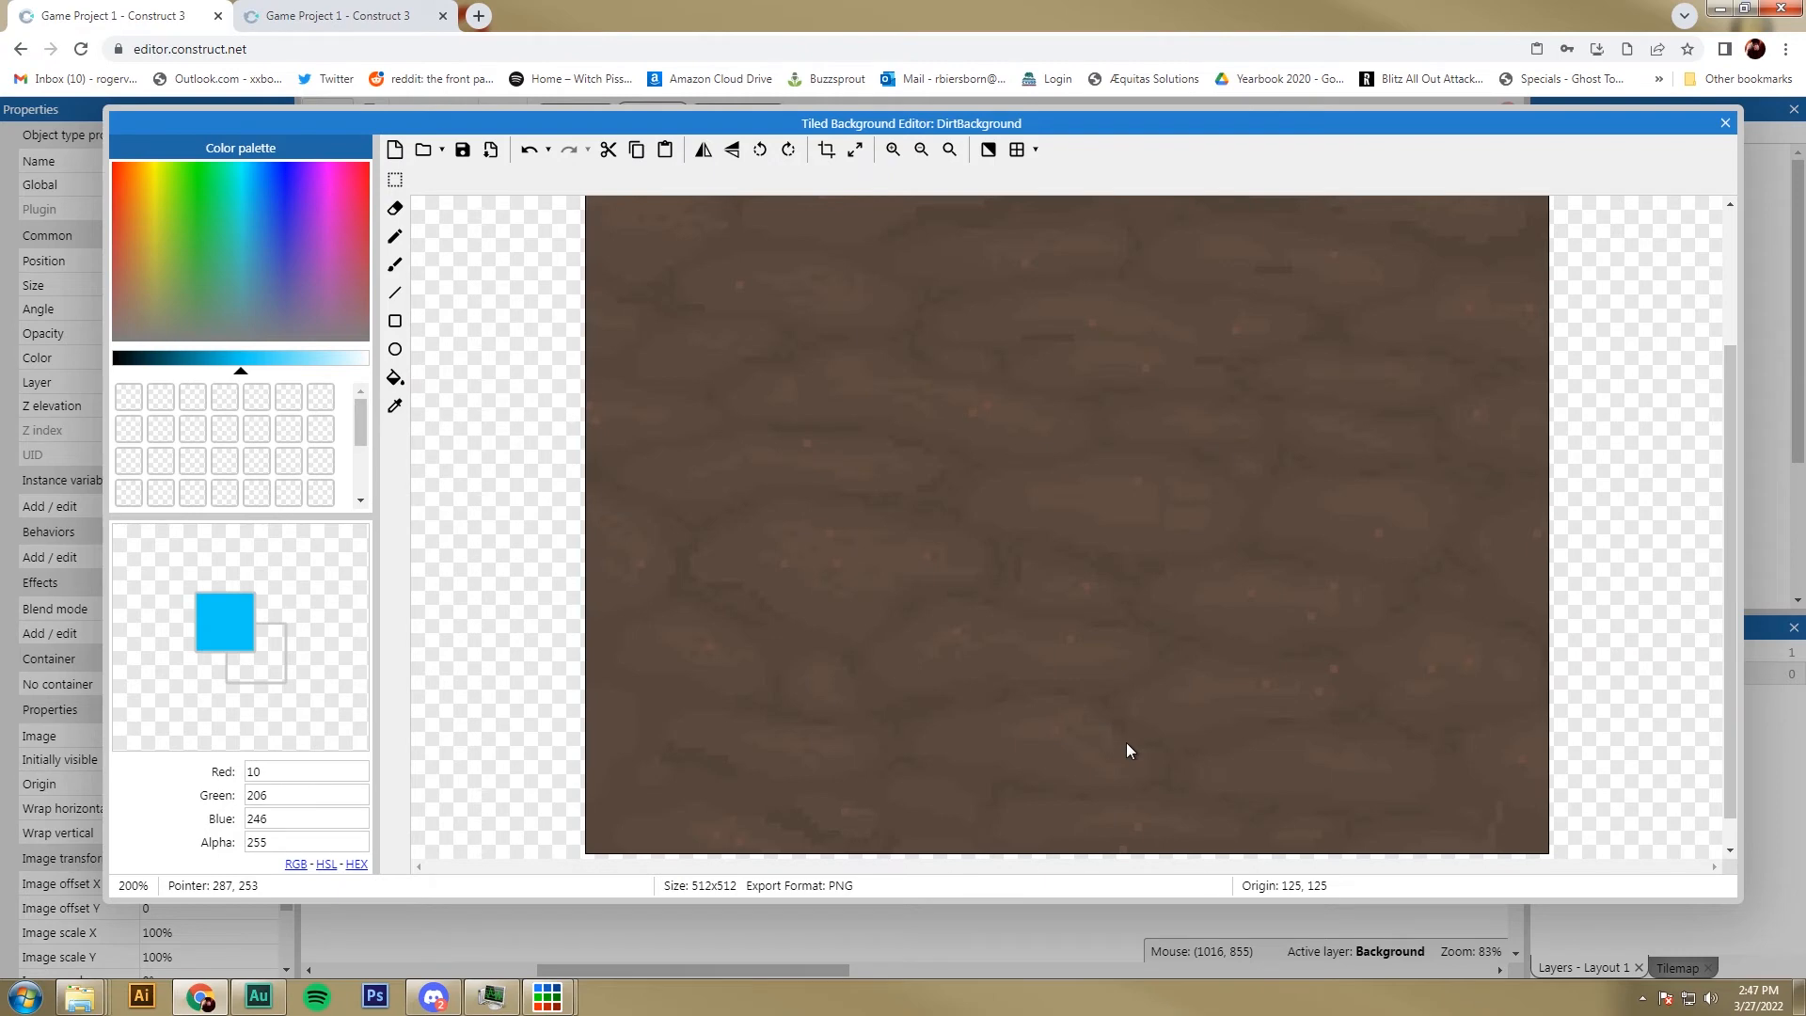
left_click(1726, 125)
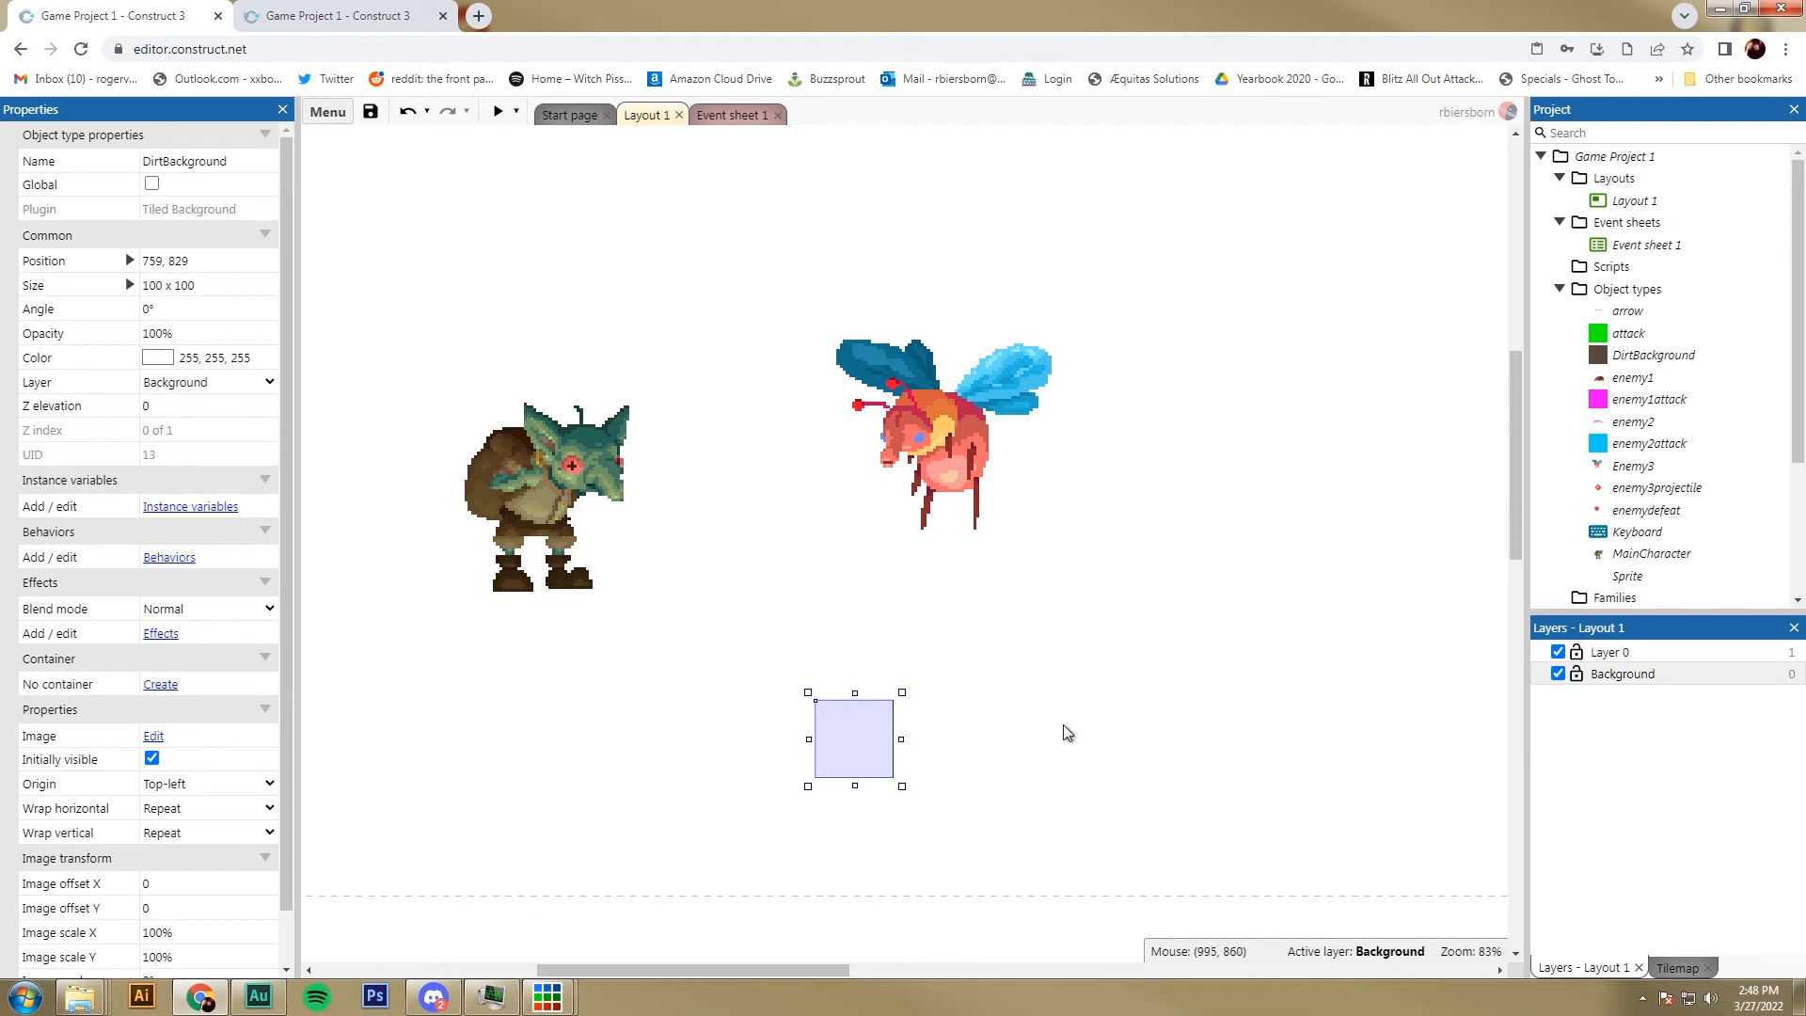
Step: Make Layer 0 transparent and check that the goblin and flying enemy sprites can still be selected
left_click(1611, 655)
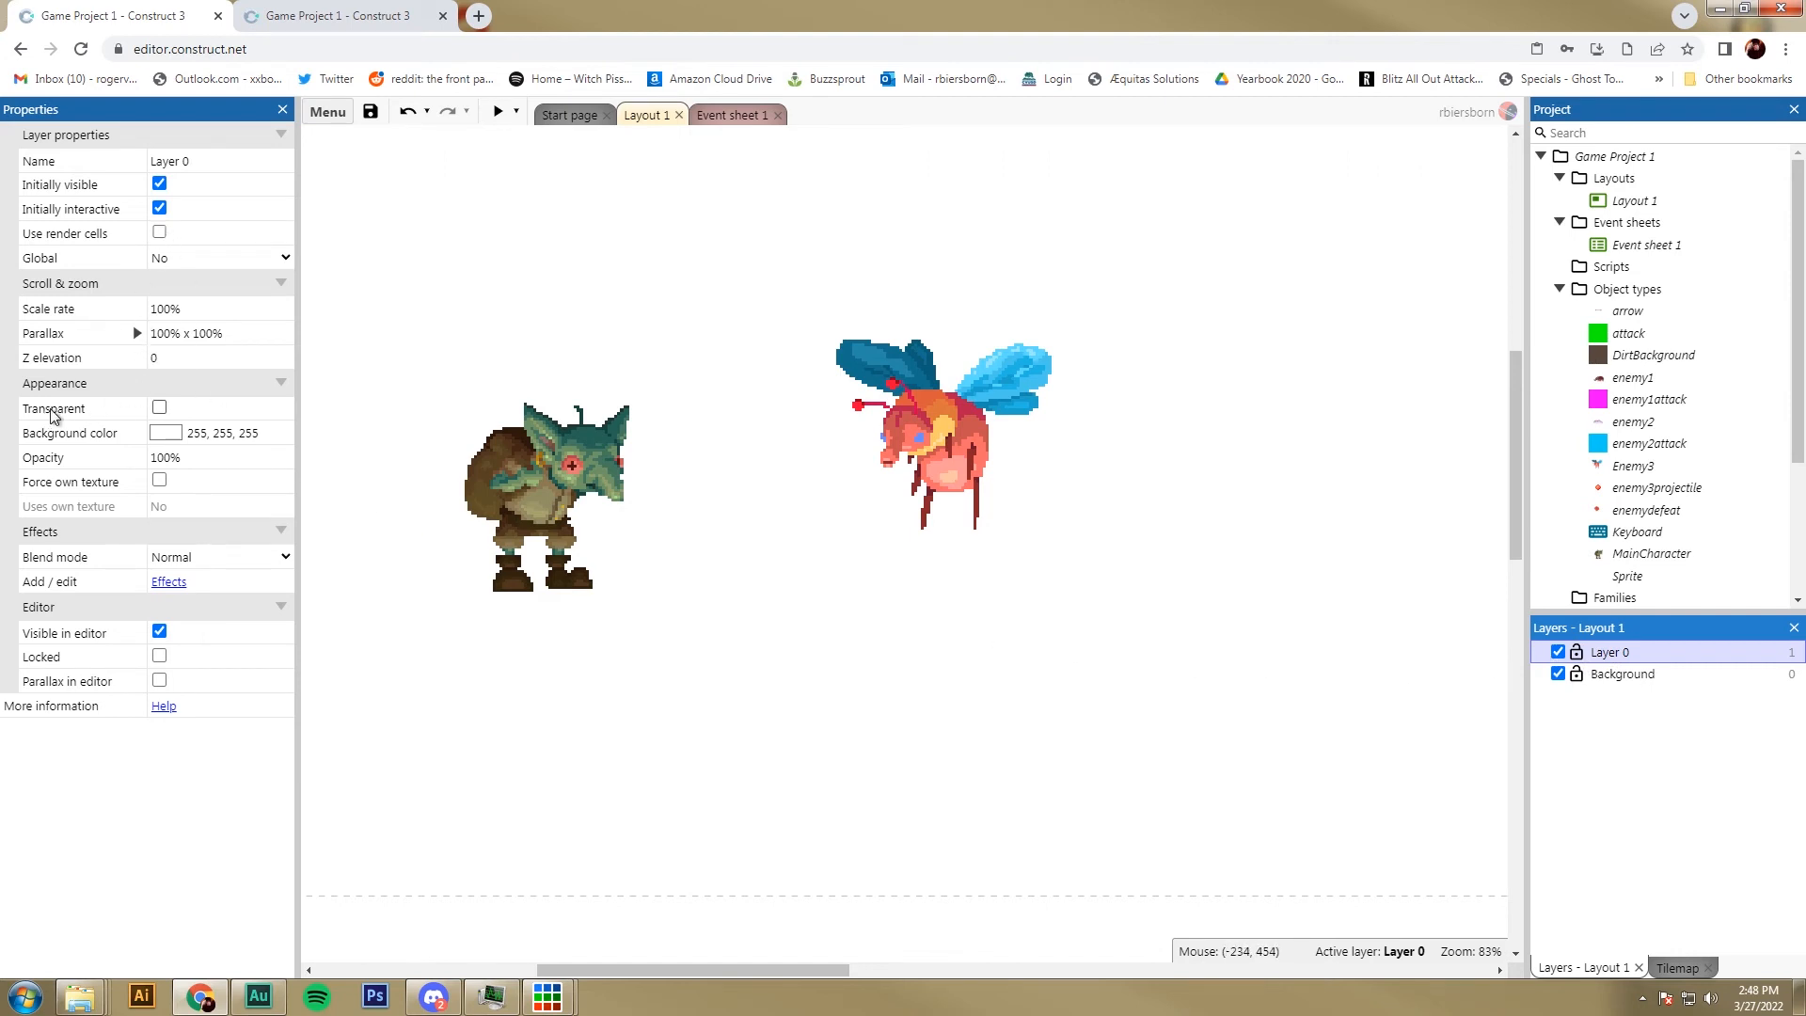
left_click(159, 410)
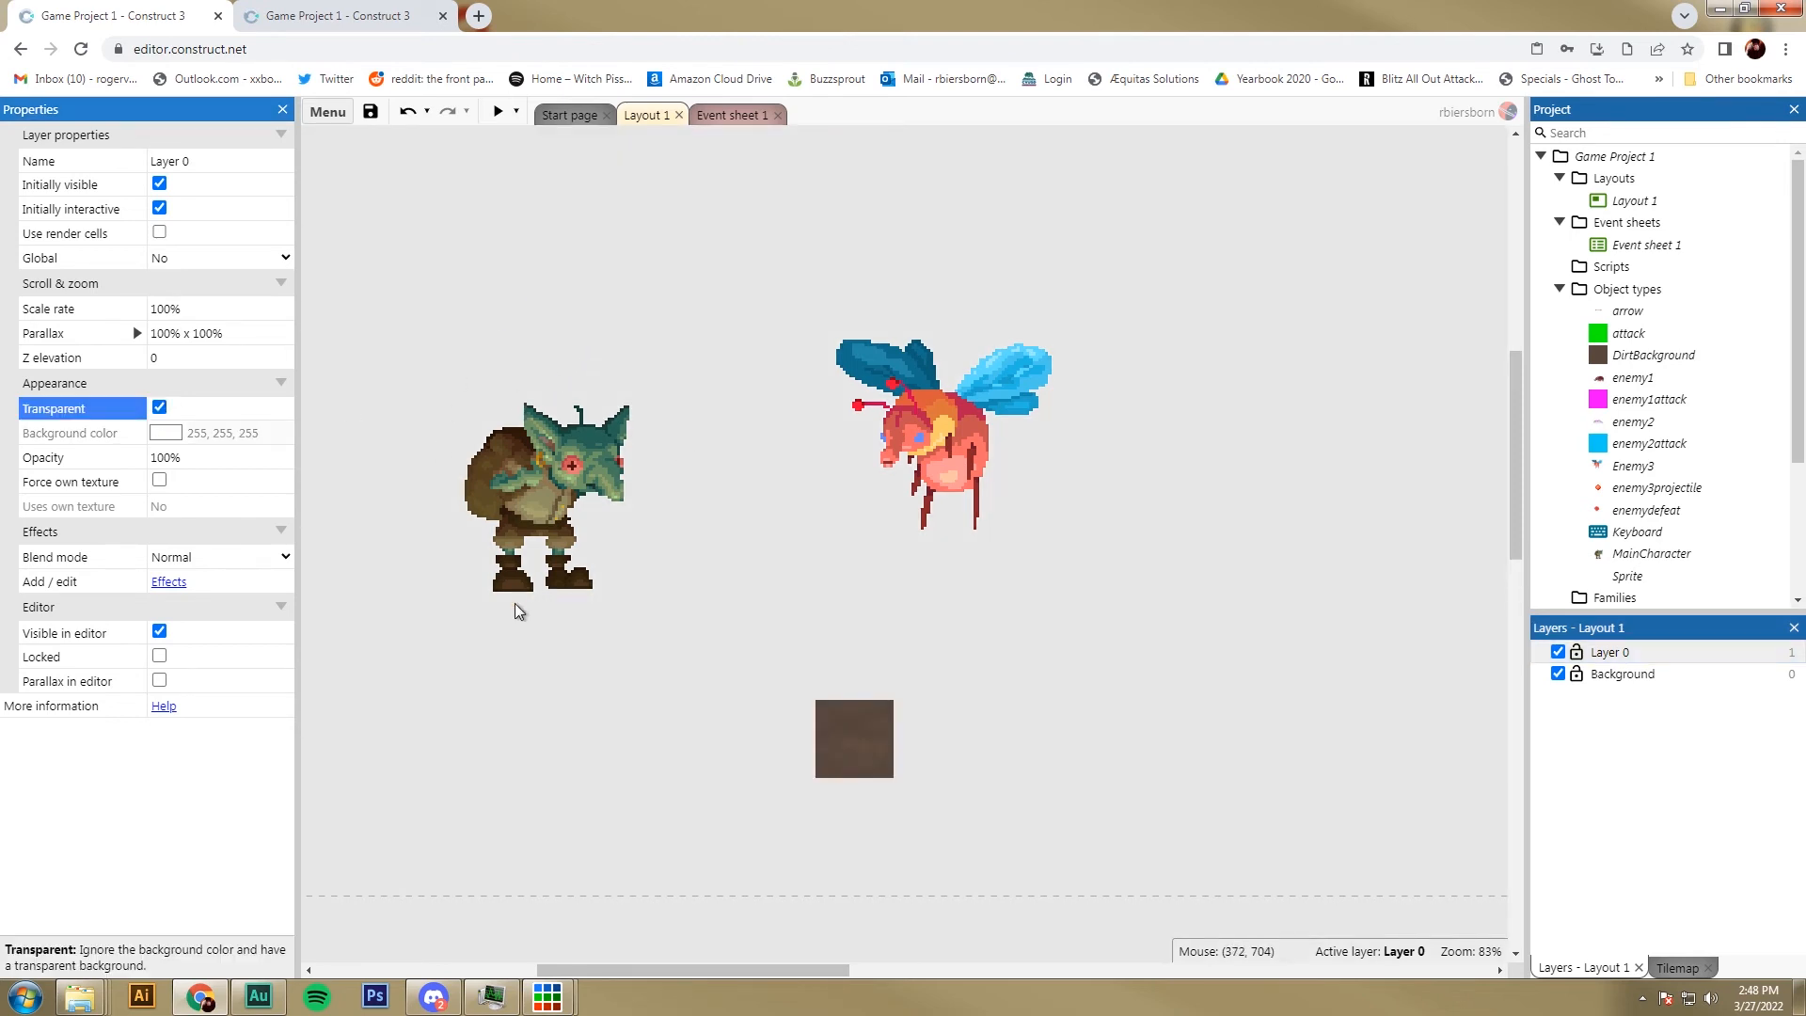
left_click(557, 491)
left_click(903, 450)
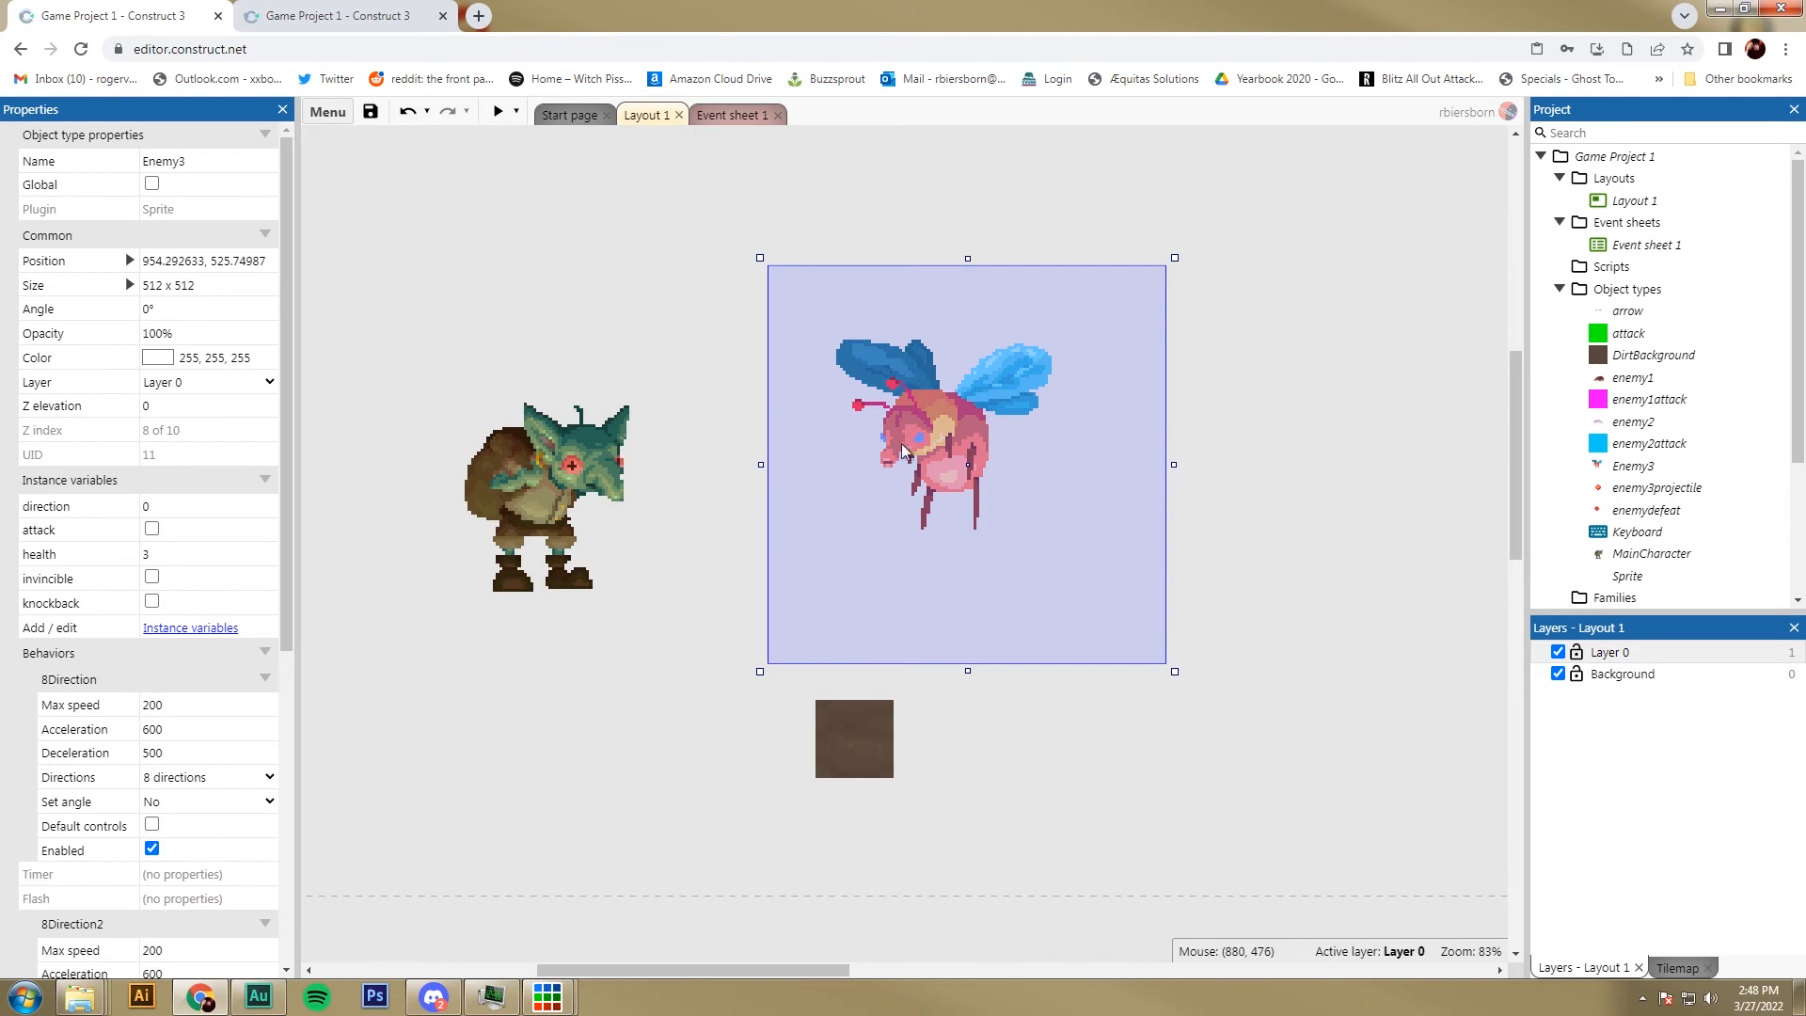
Step: Move DirtBackground to the layout's upper-left corner at 0, -3 and stretch it to about 1579 x 897
left_click(1611, 674)
left_click_drag(843, 748, 822, 591)
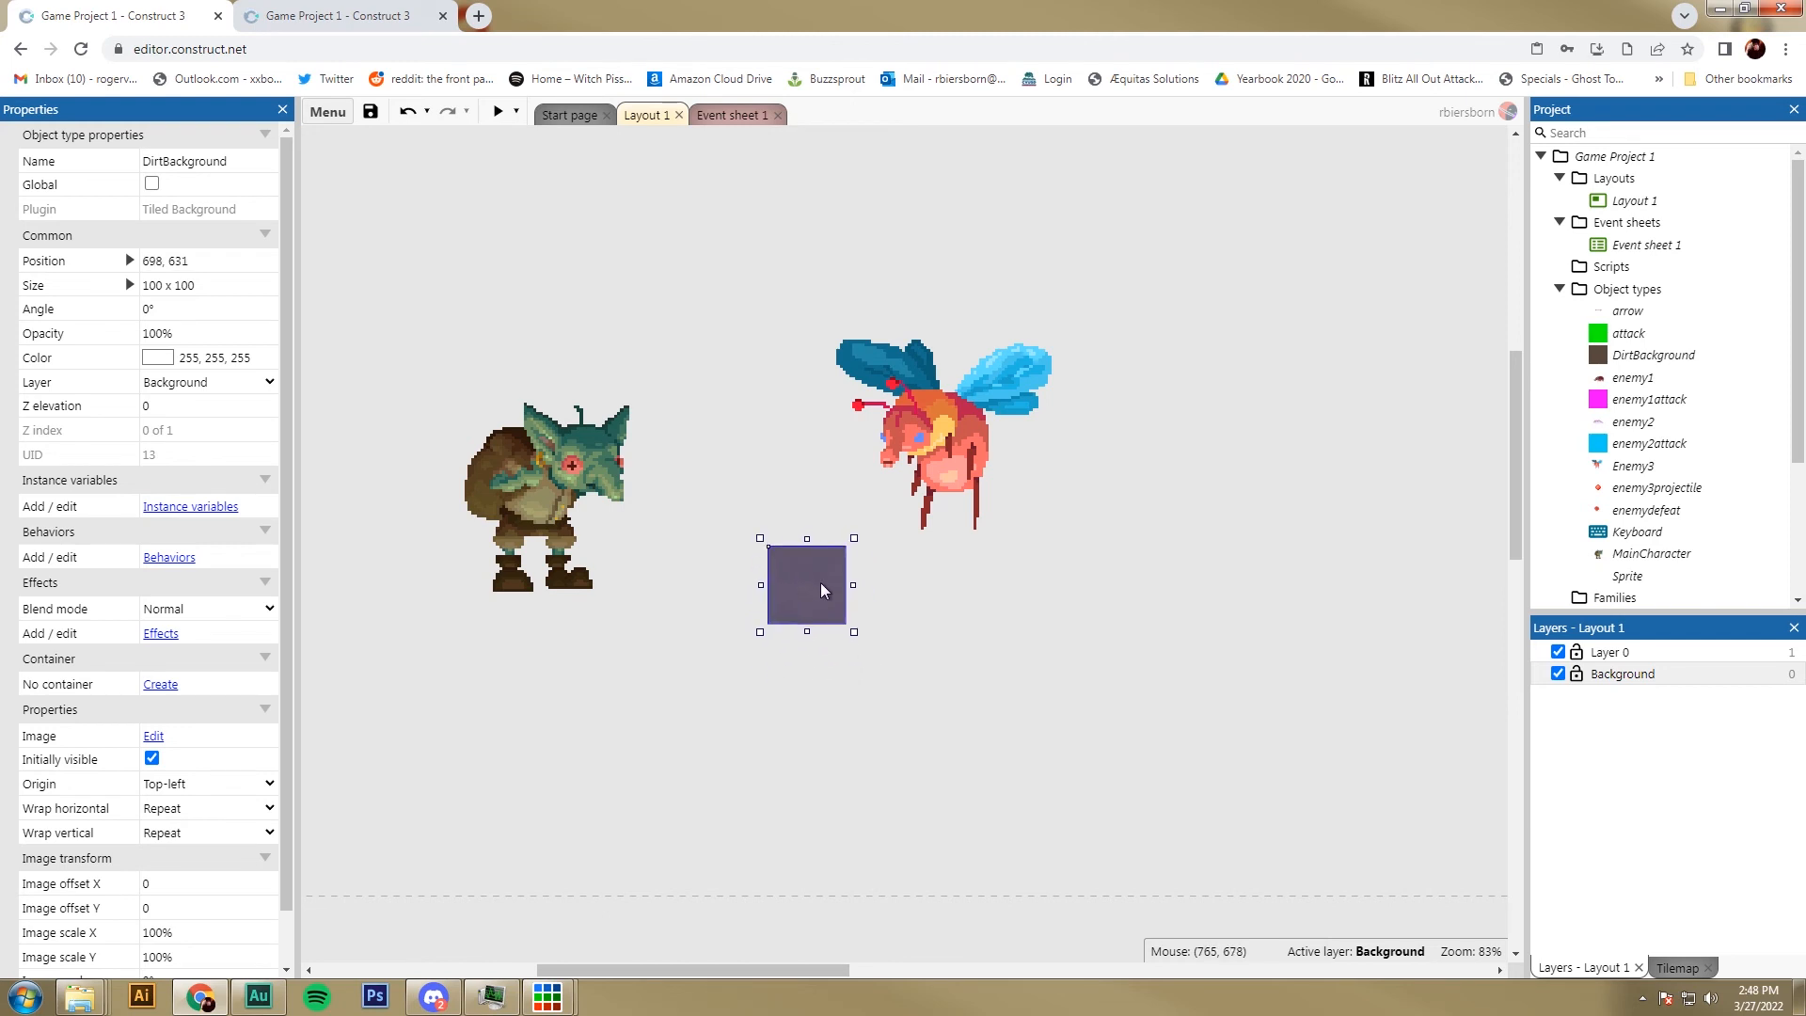
scroll(822, 595, "down", 3)
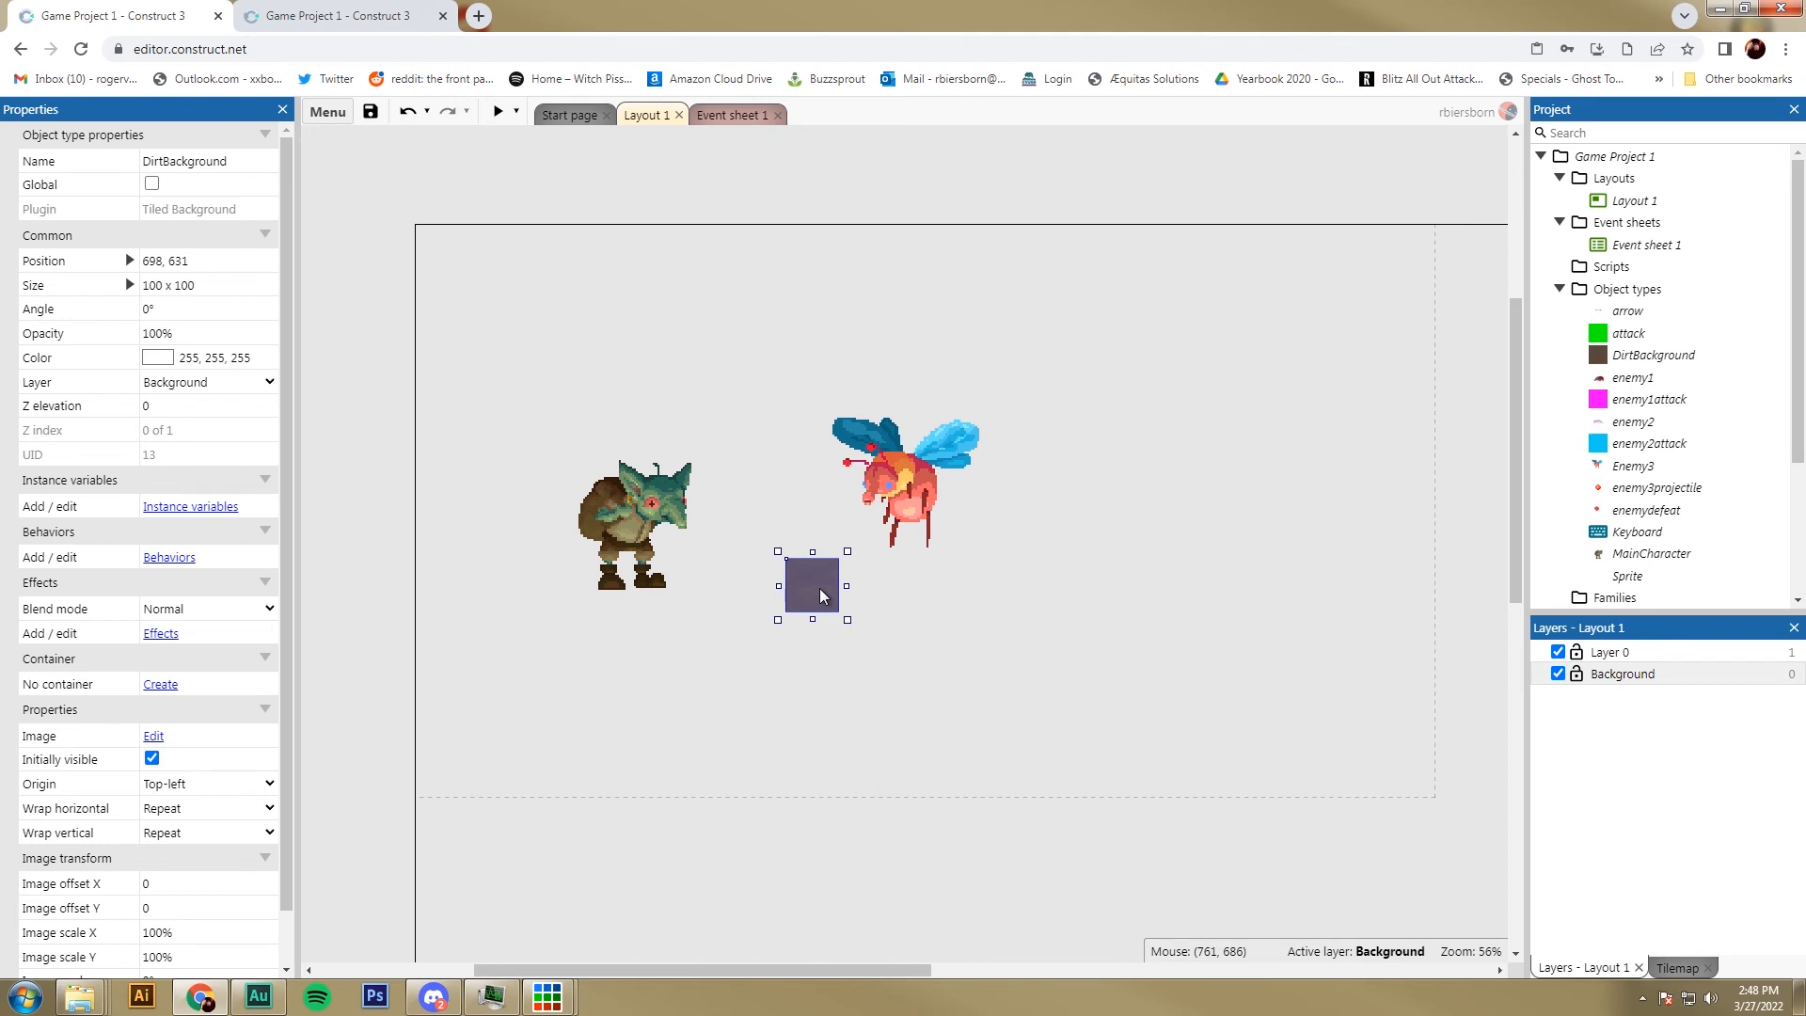
scroll(821, 594, "down", 2)
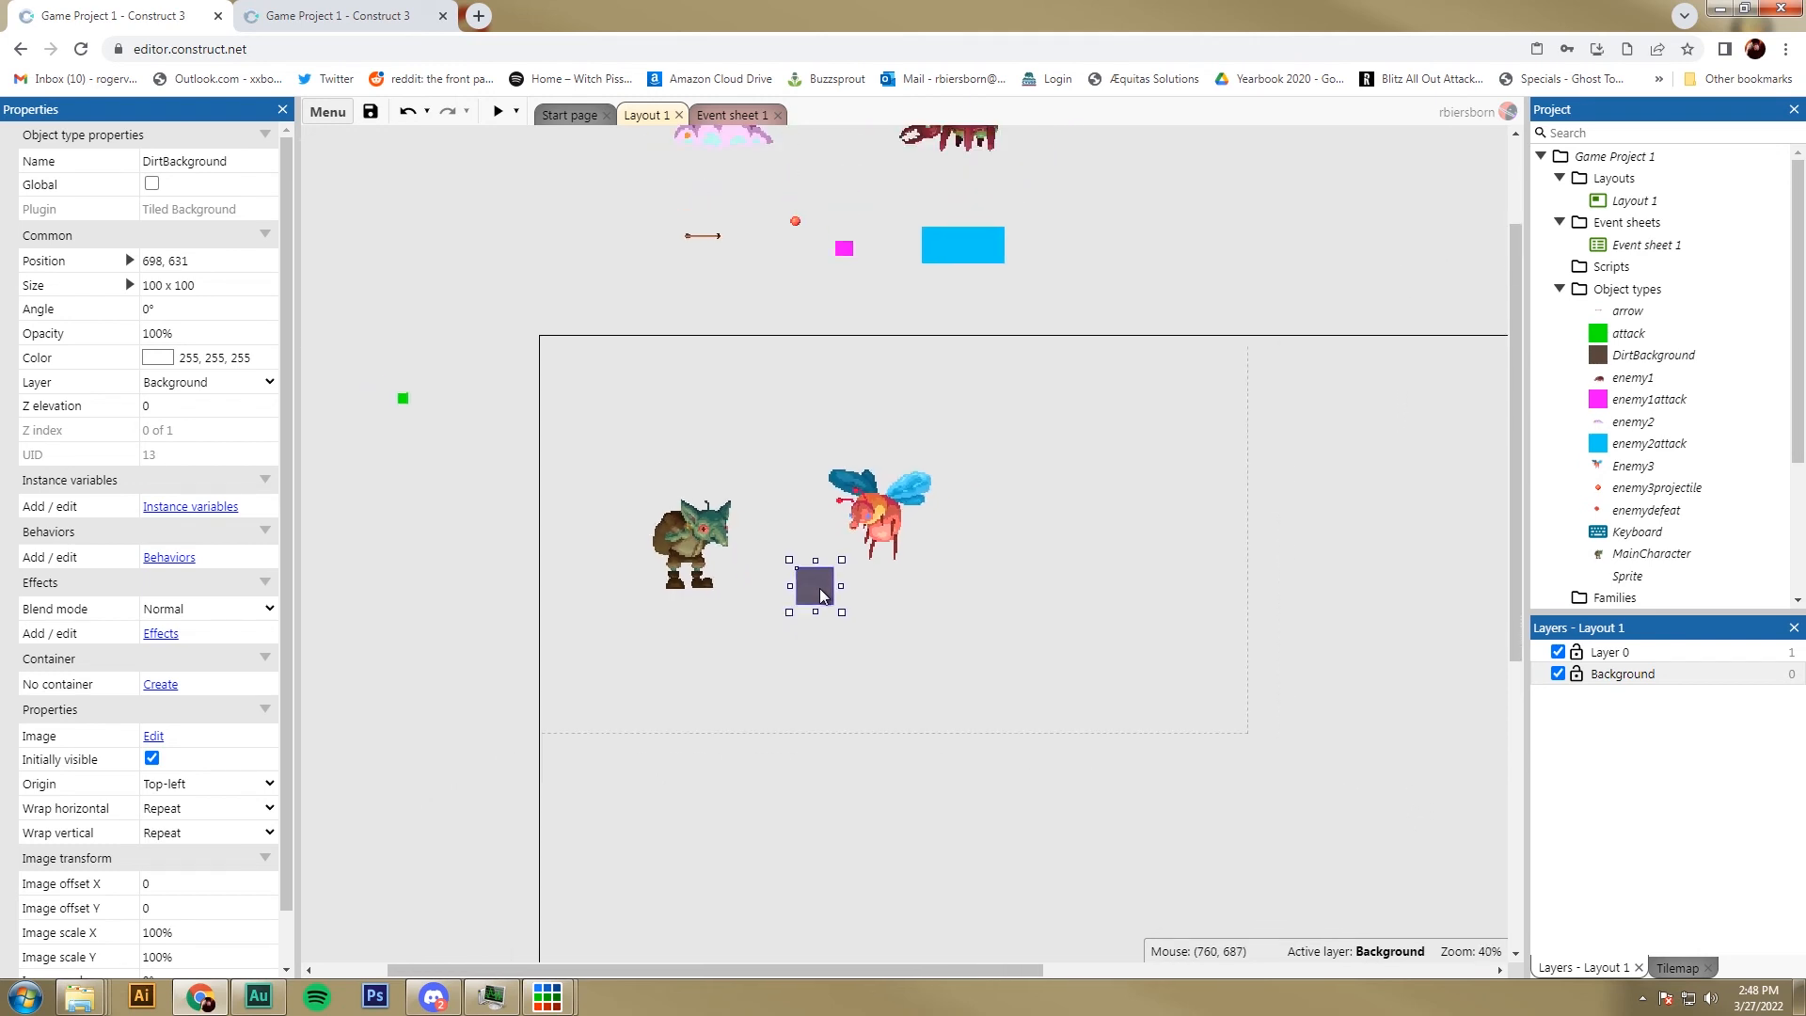
scroll(821, 594, "up", 1)
left_click_drag(821, 594, 1224, 695)
left_click(818, 585)
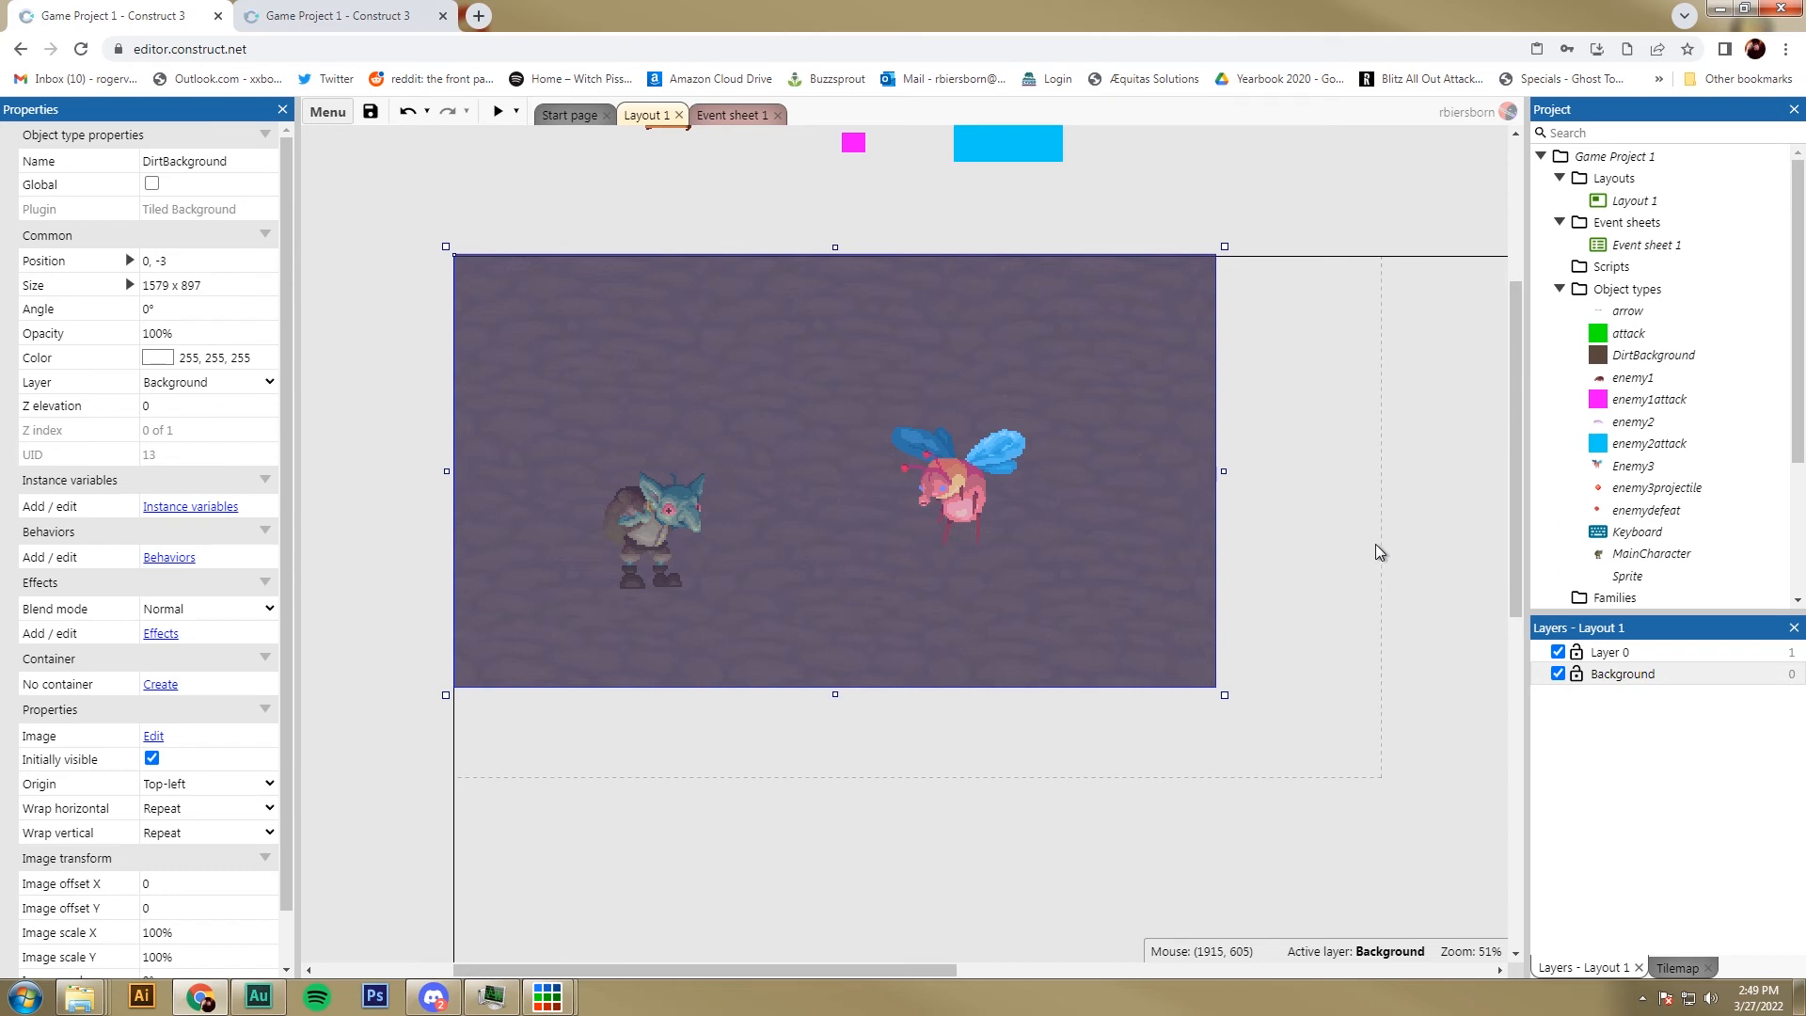
Step: Enlarge DirtBackground to about 3873 x 2192 so the tiles cover the entire layout, and deselect it
scroll(1185, 811, "down", 2)
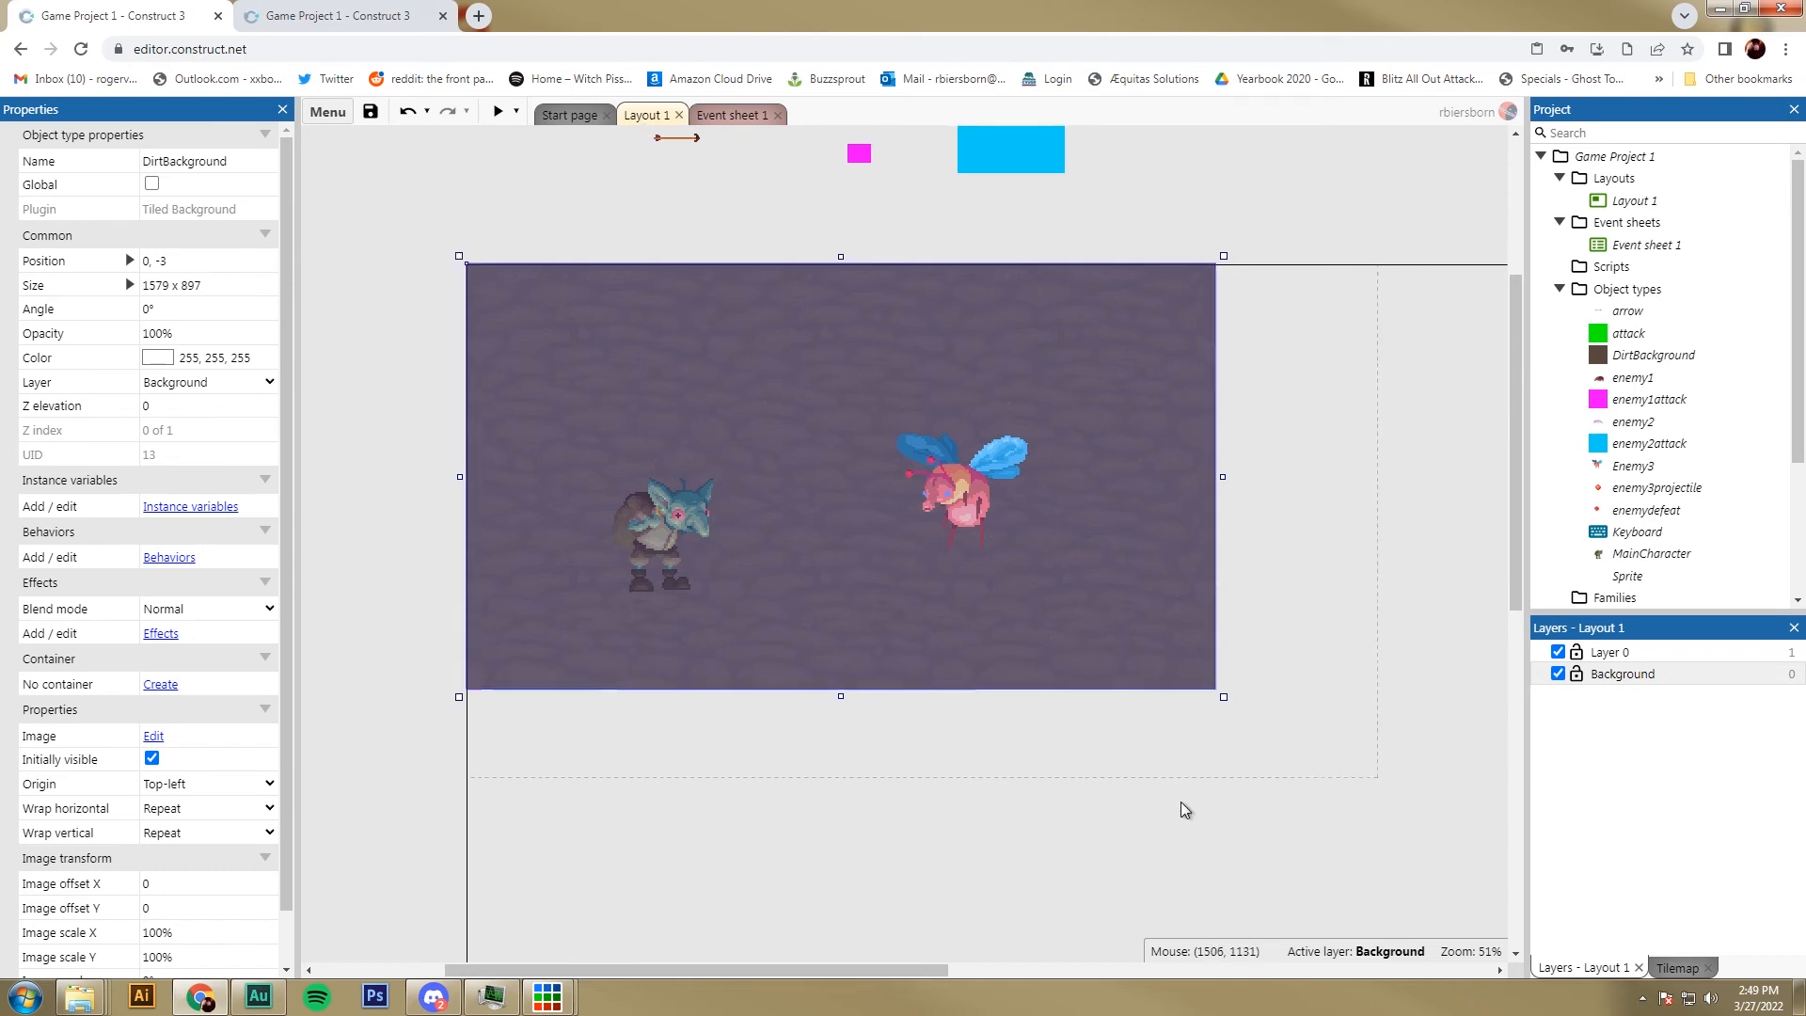
left_click_drag(952, 974, 1241, 937)
scroll(1146, 746, "down", 3)
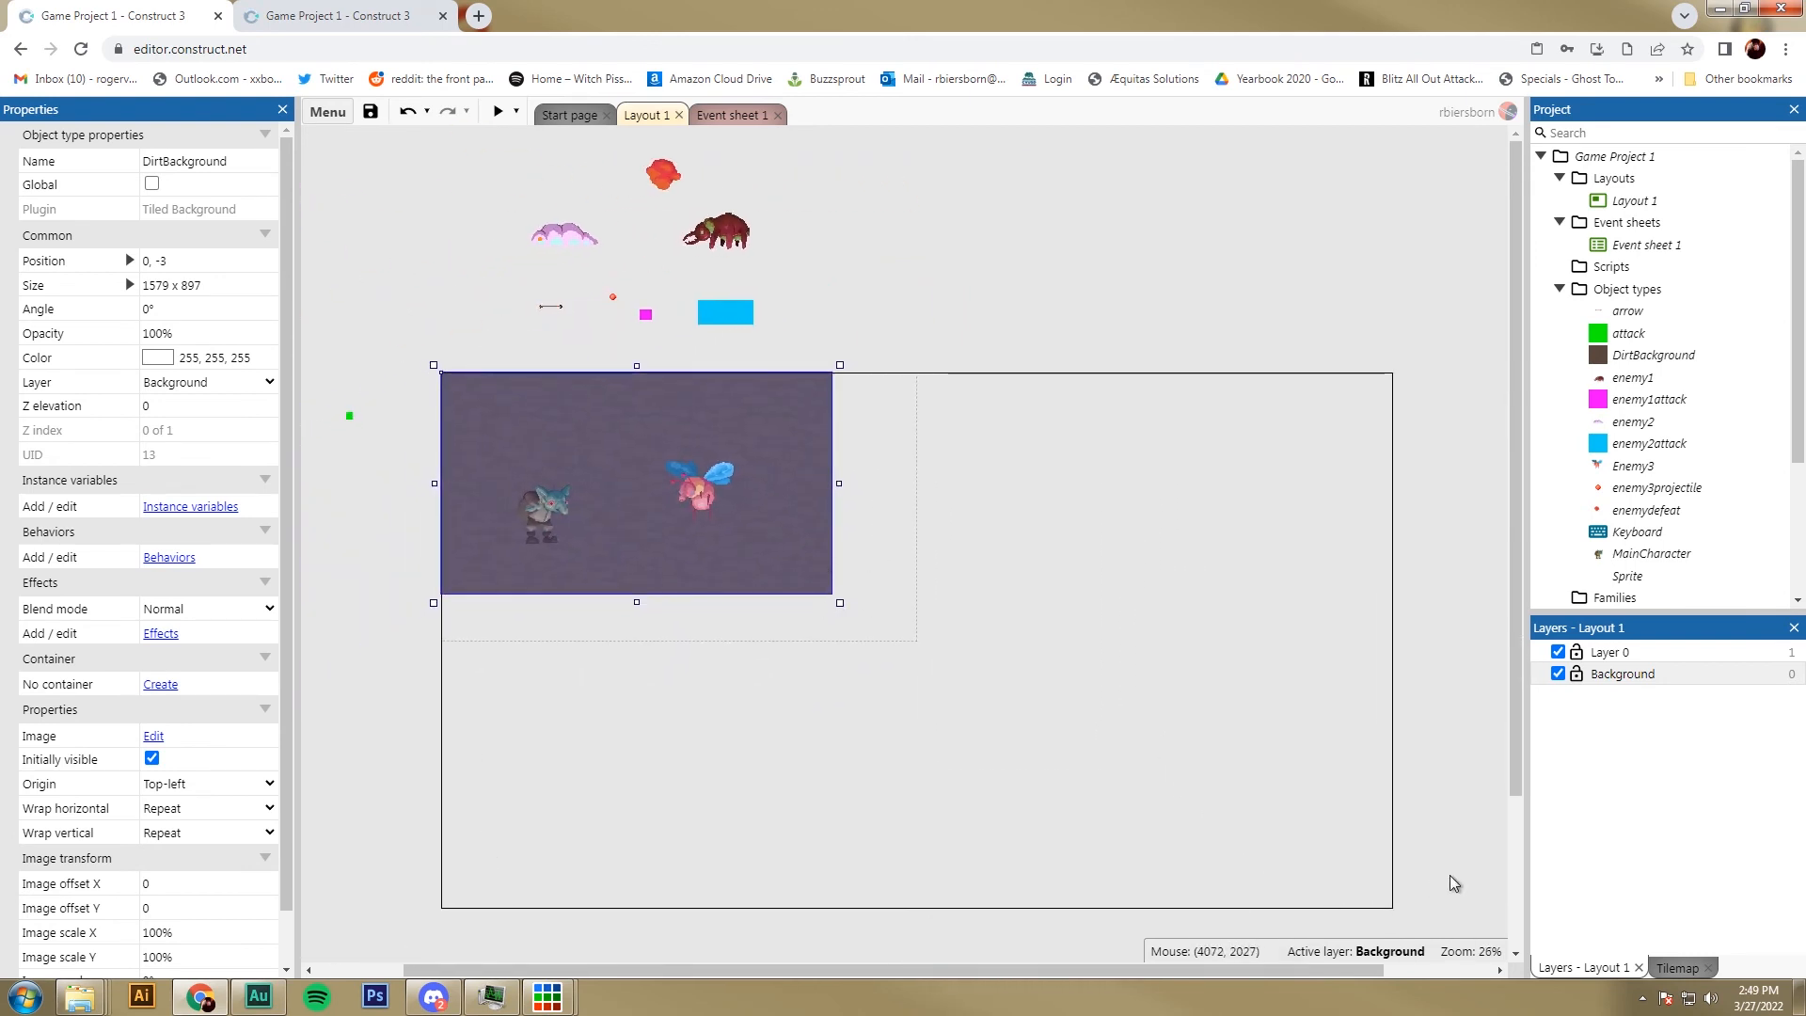
left_click_drag(839, 602, 1408, 923)
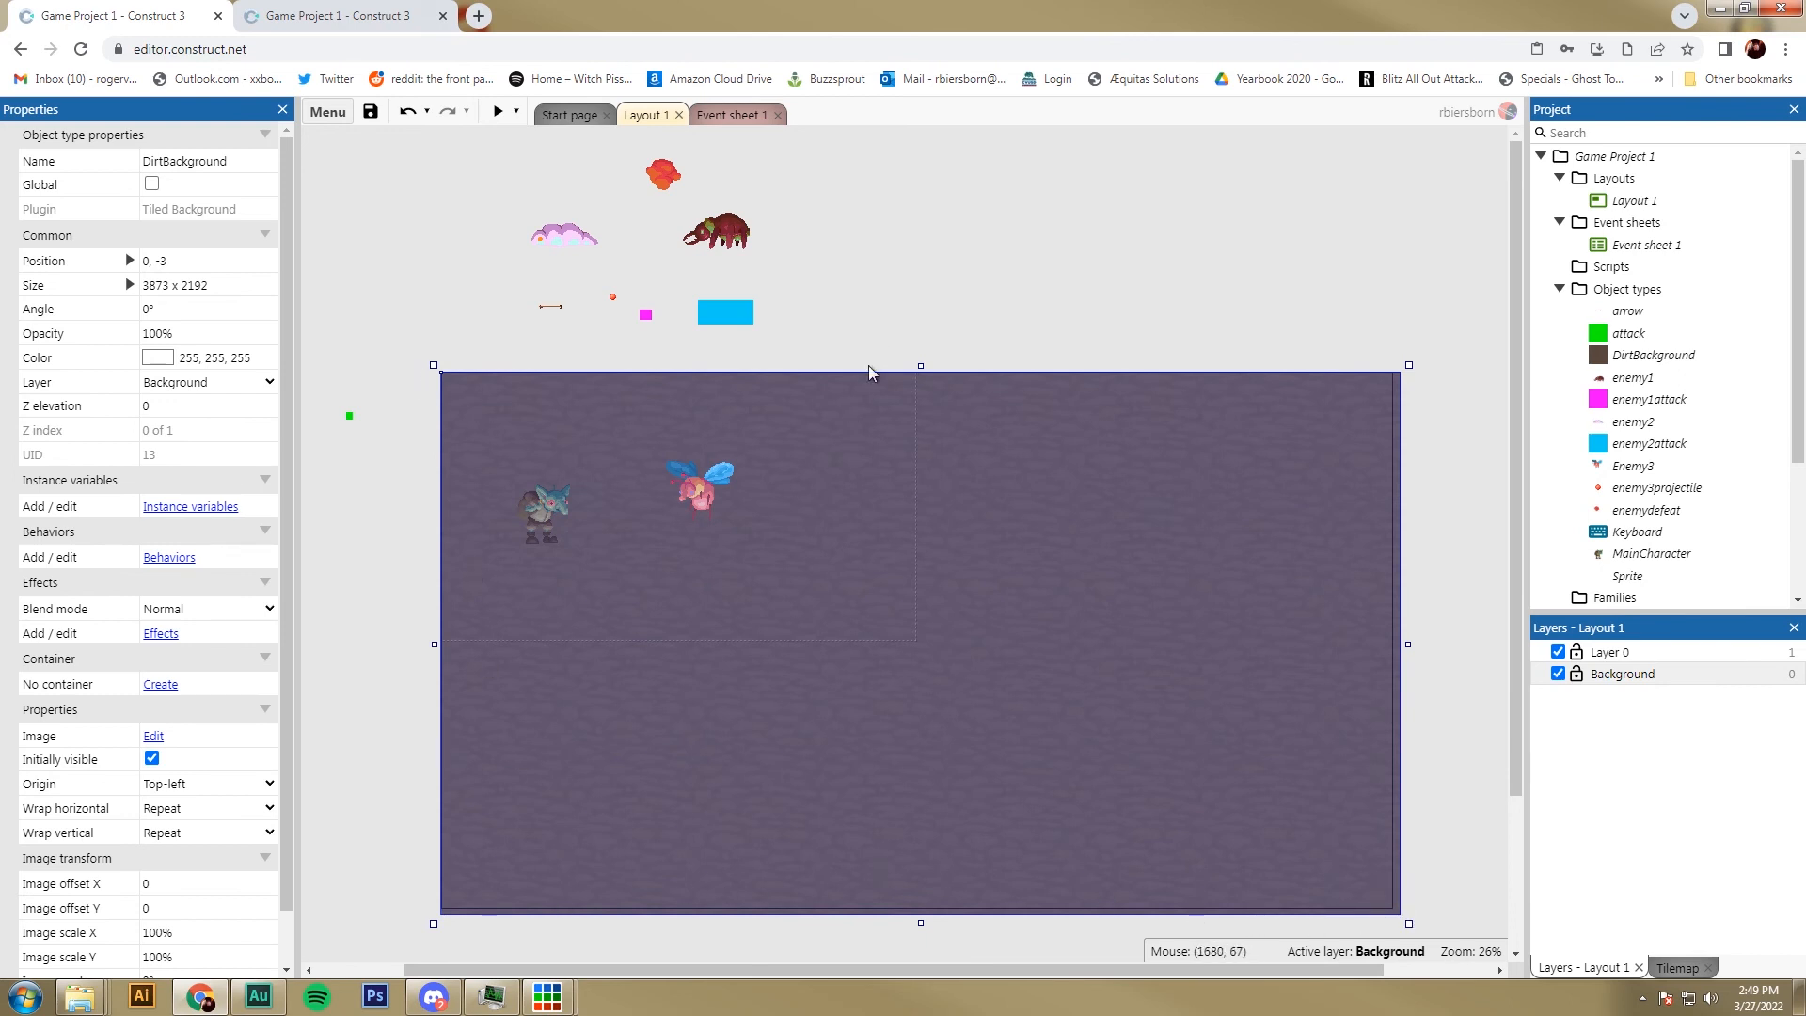
left_click(888, 339)
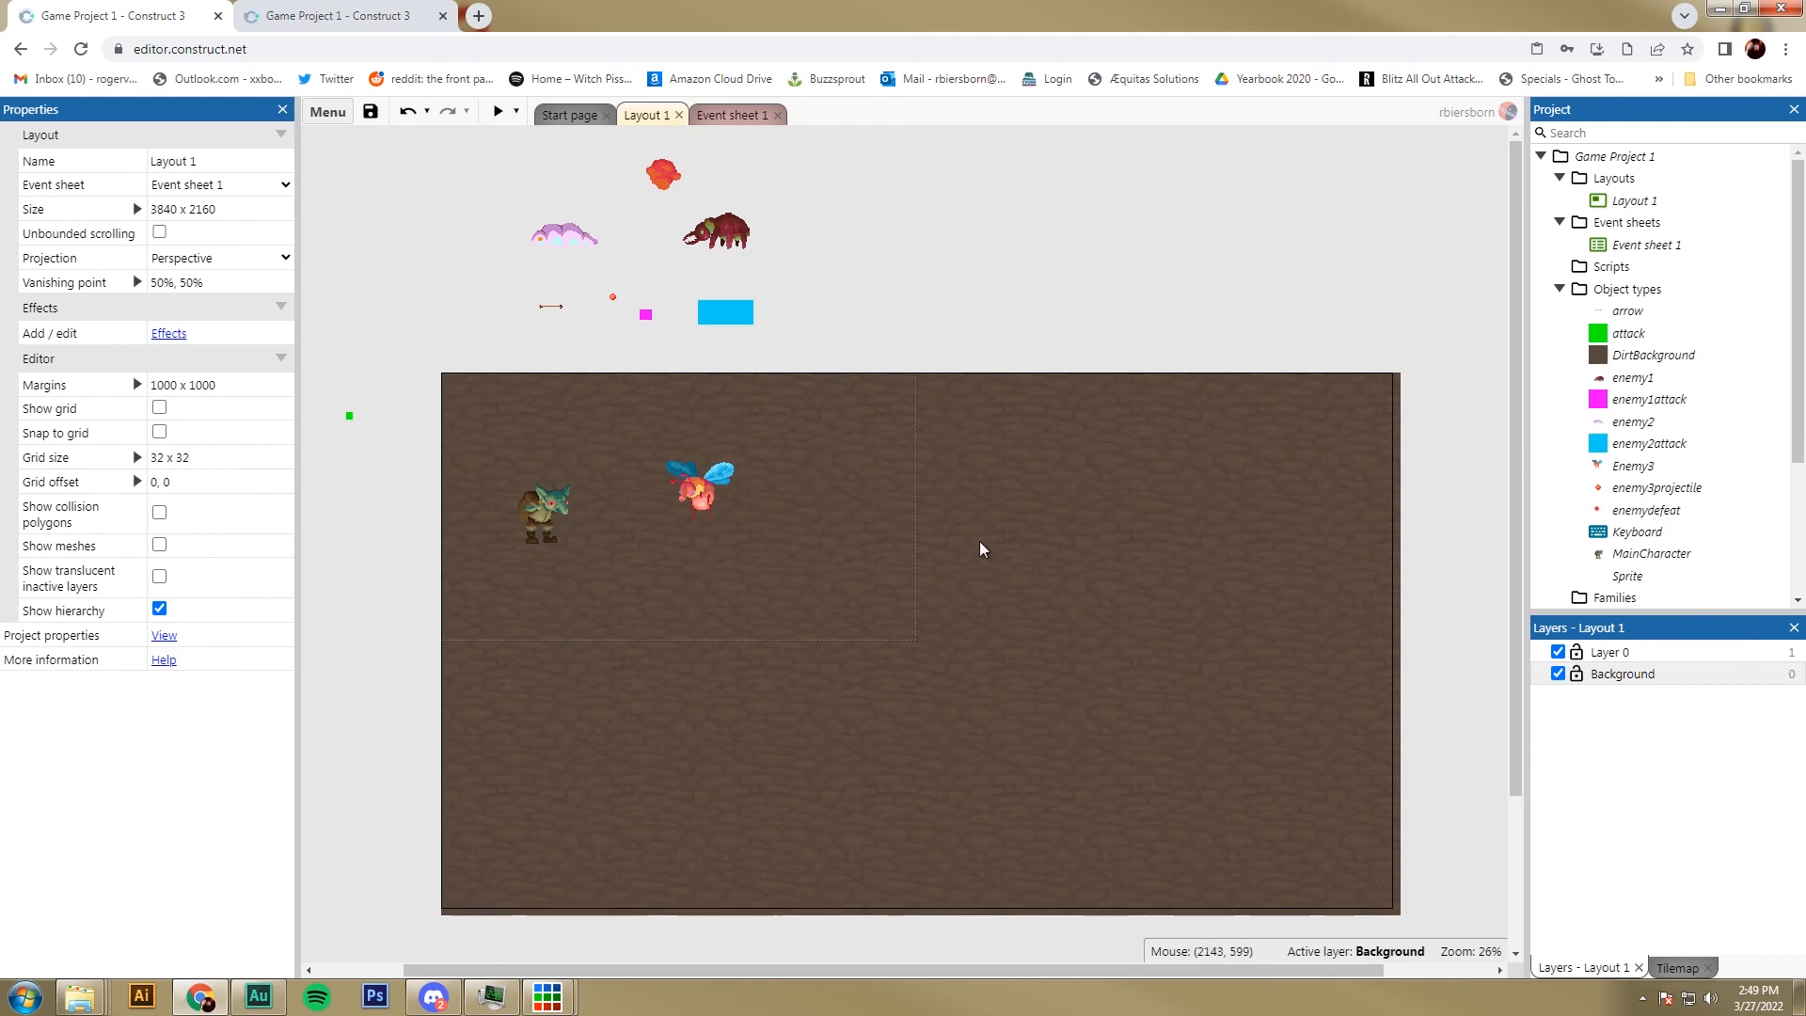
Step: Lock the Background layer and try to drag the dirt background within the layout
left_click(1578, 675)
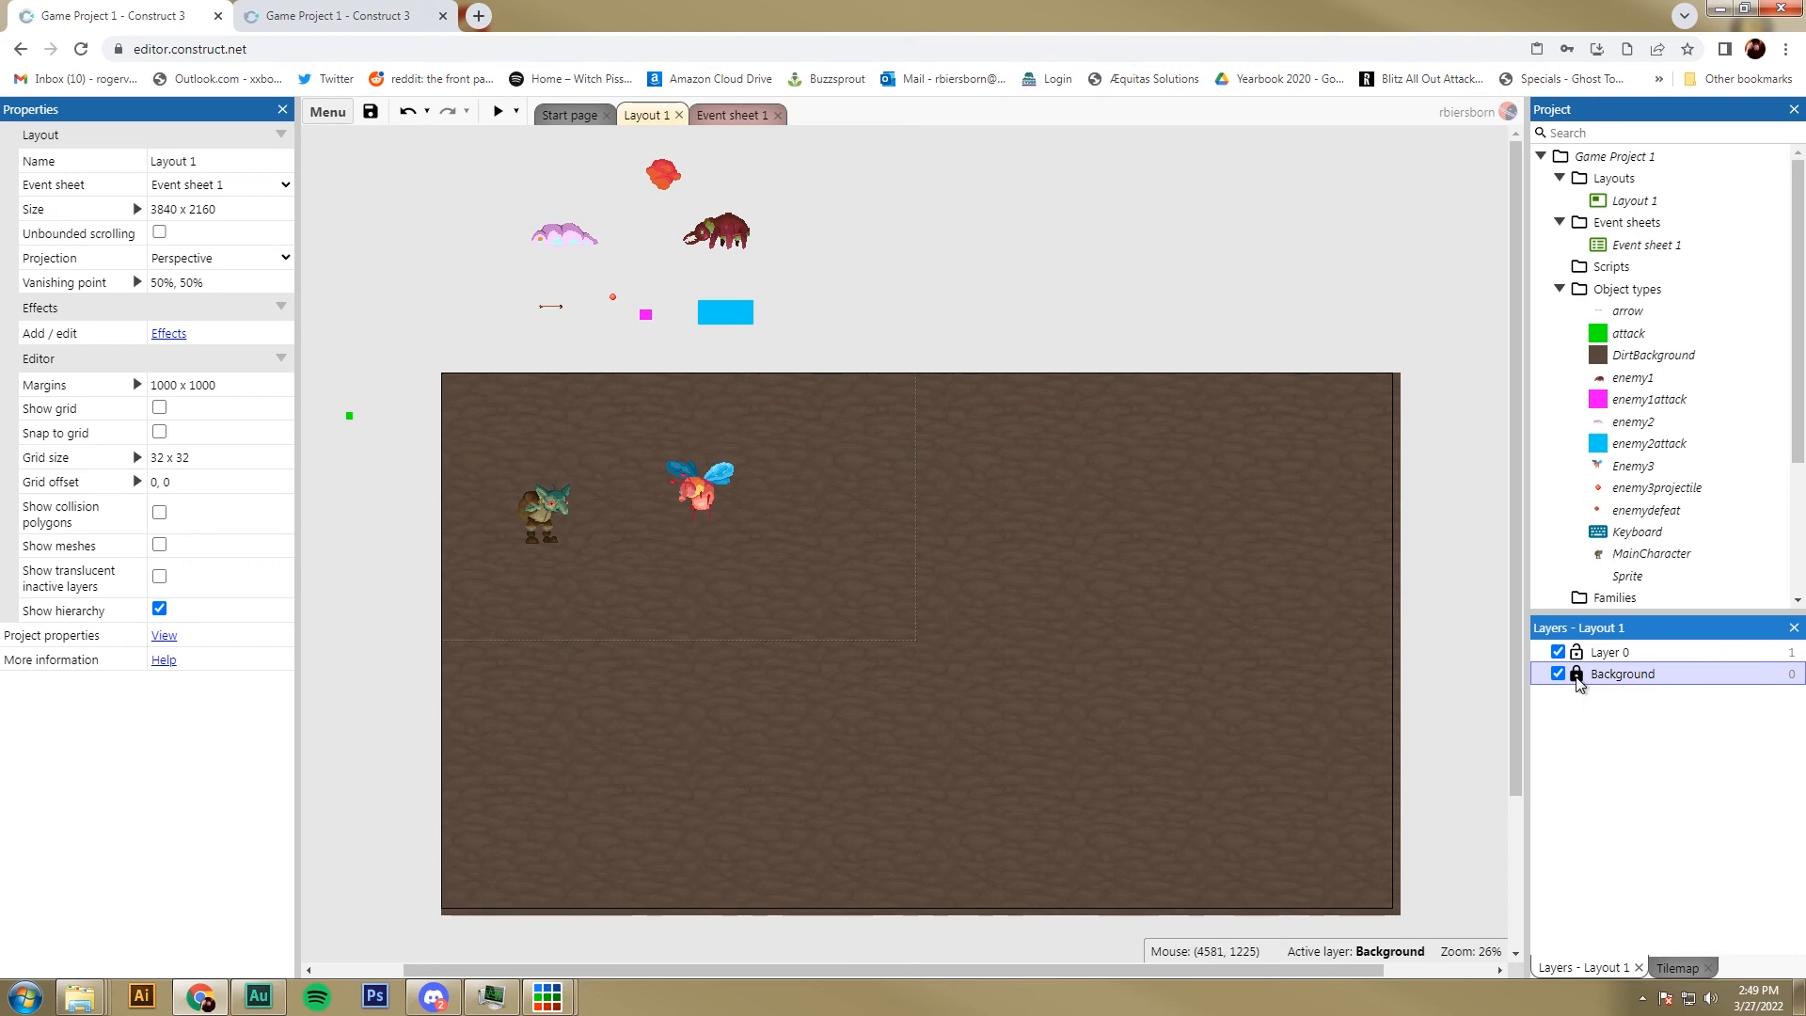
left_click(1578, 675)
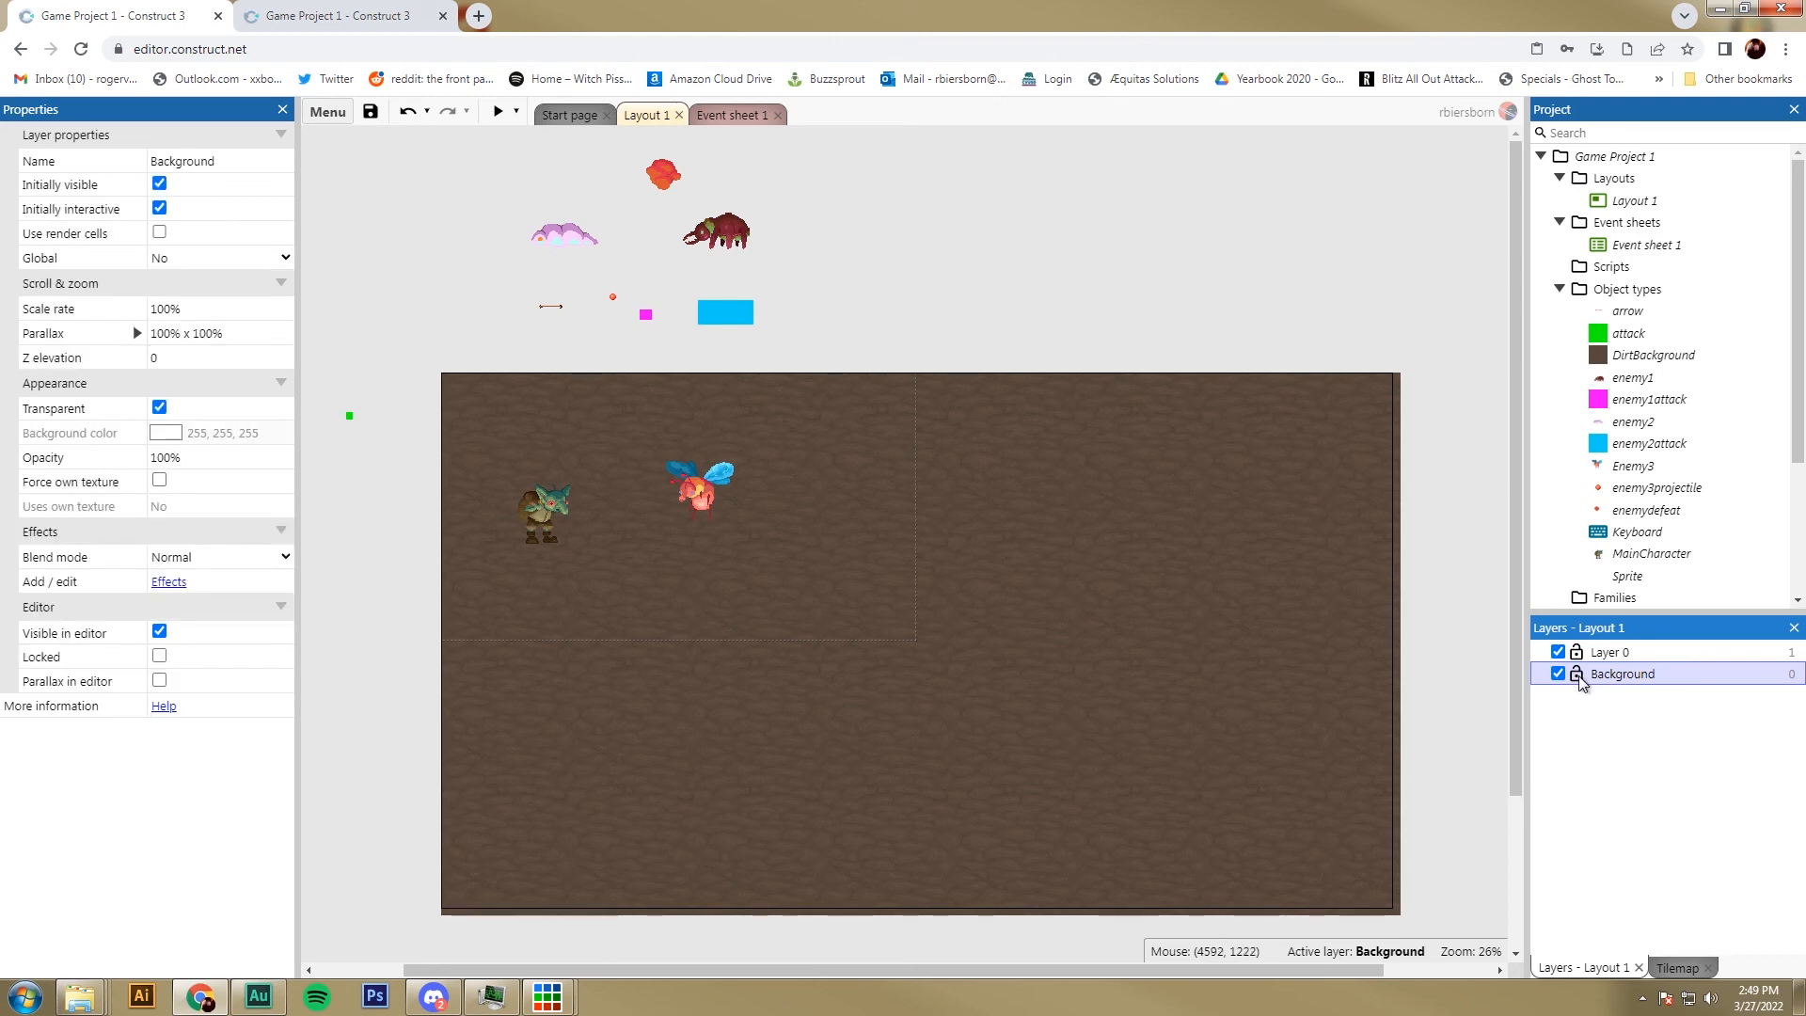
left_click(1577, 675)
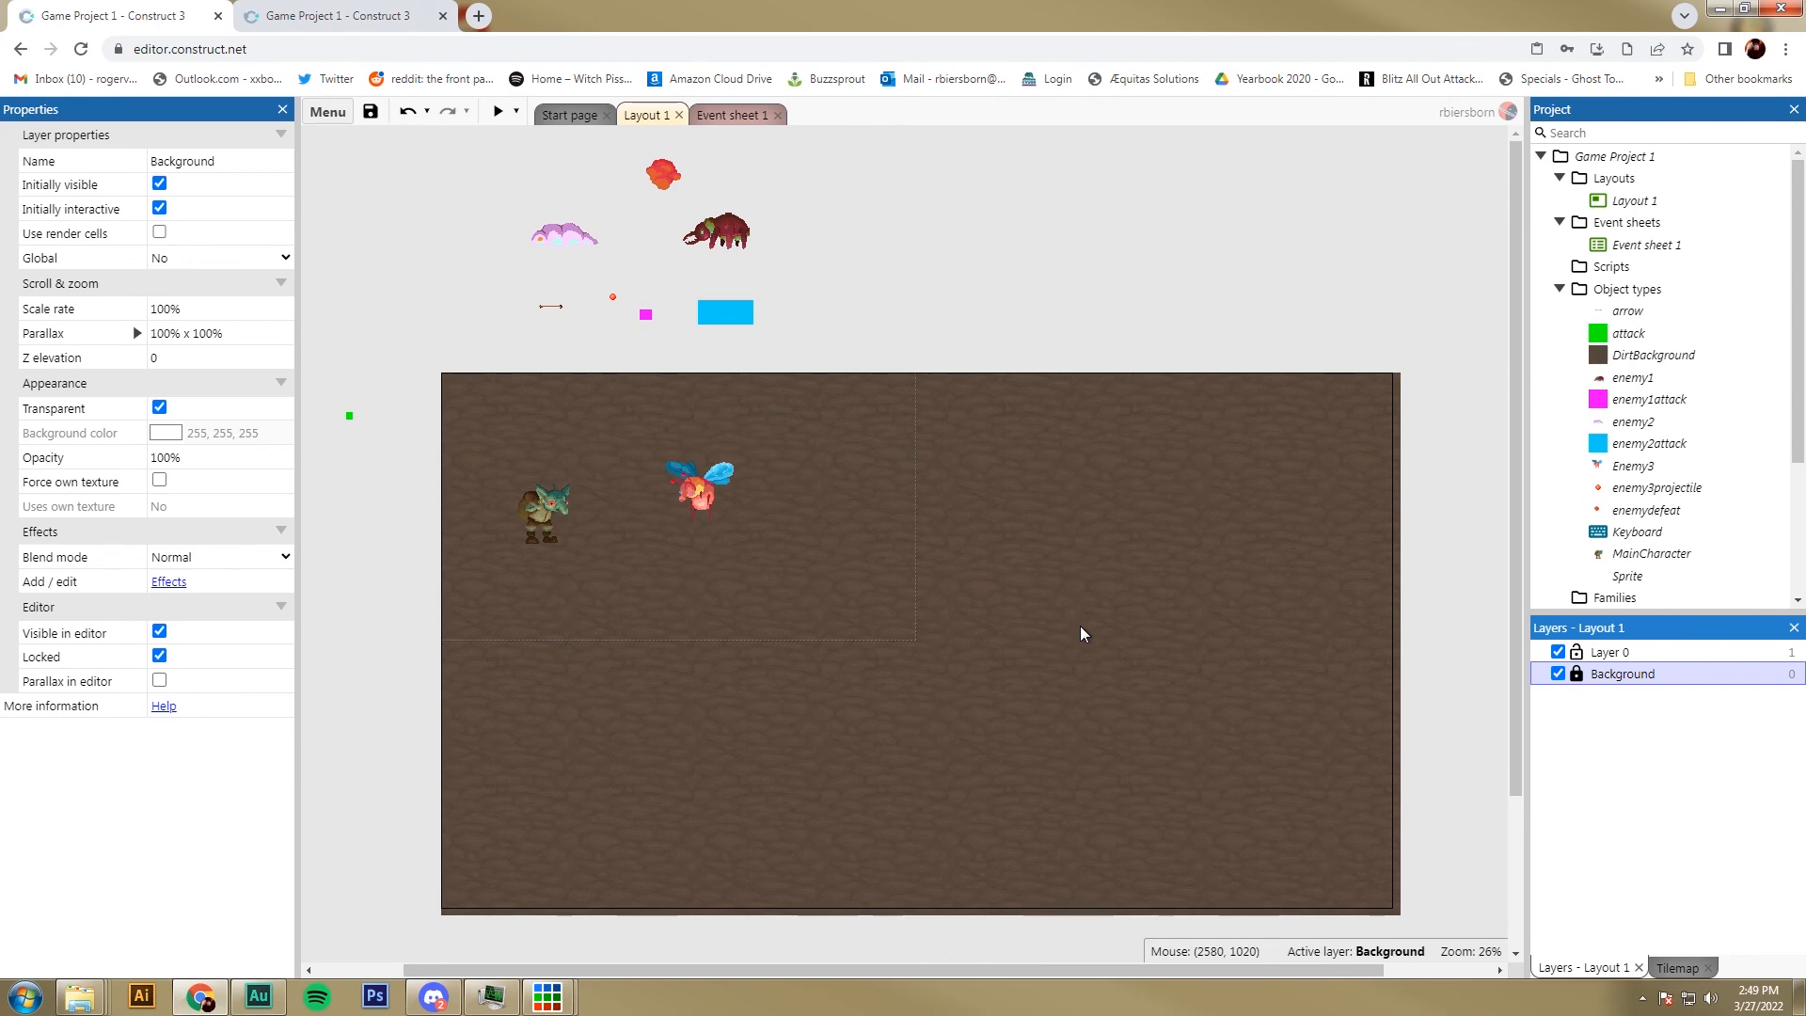
left_click(926, 546)
left_click_drag(861, 556, 895, 617)
left_click_drag(708, 697, 833, 738)
left_click_drag(917, 596, 958, 698)
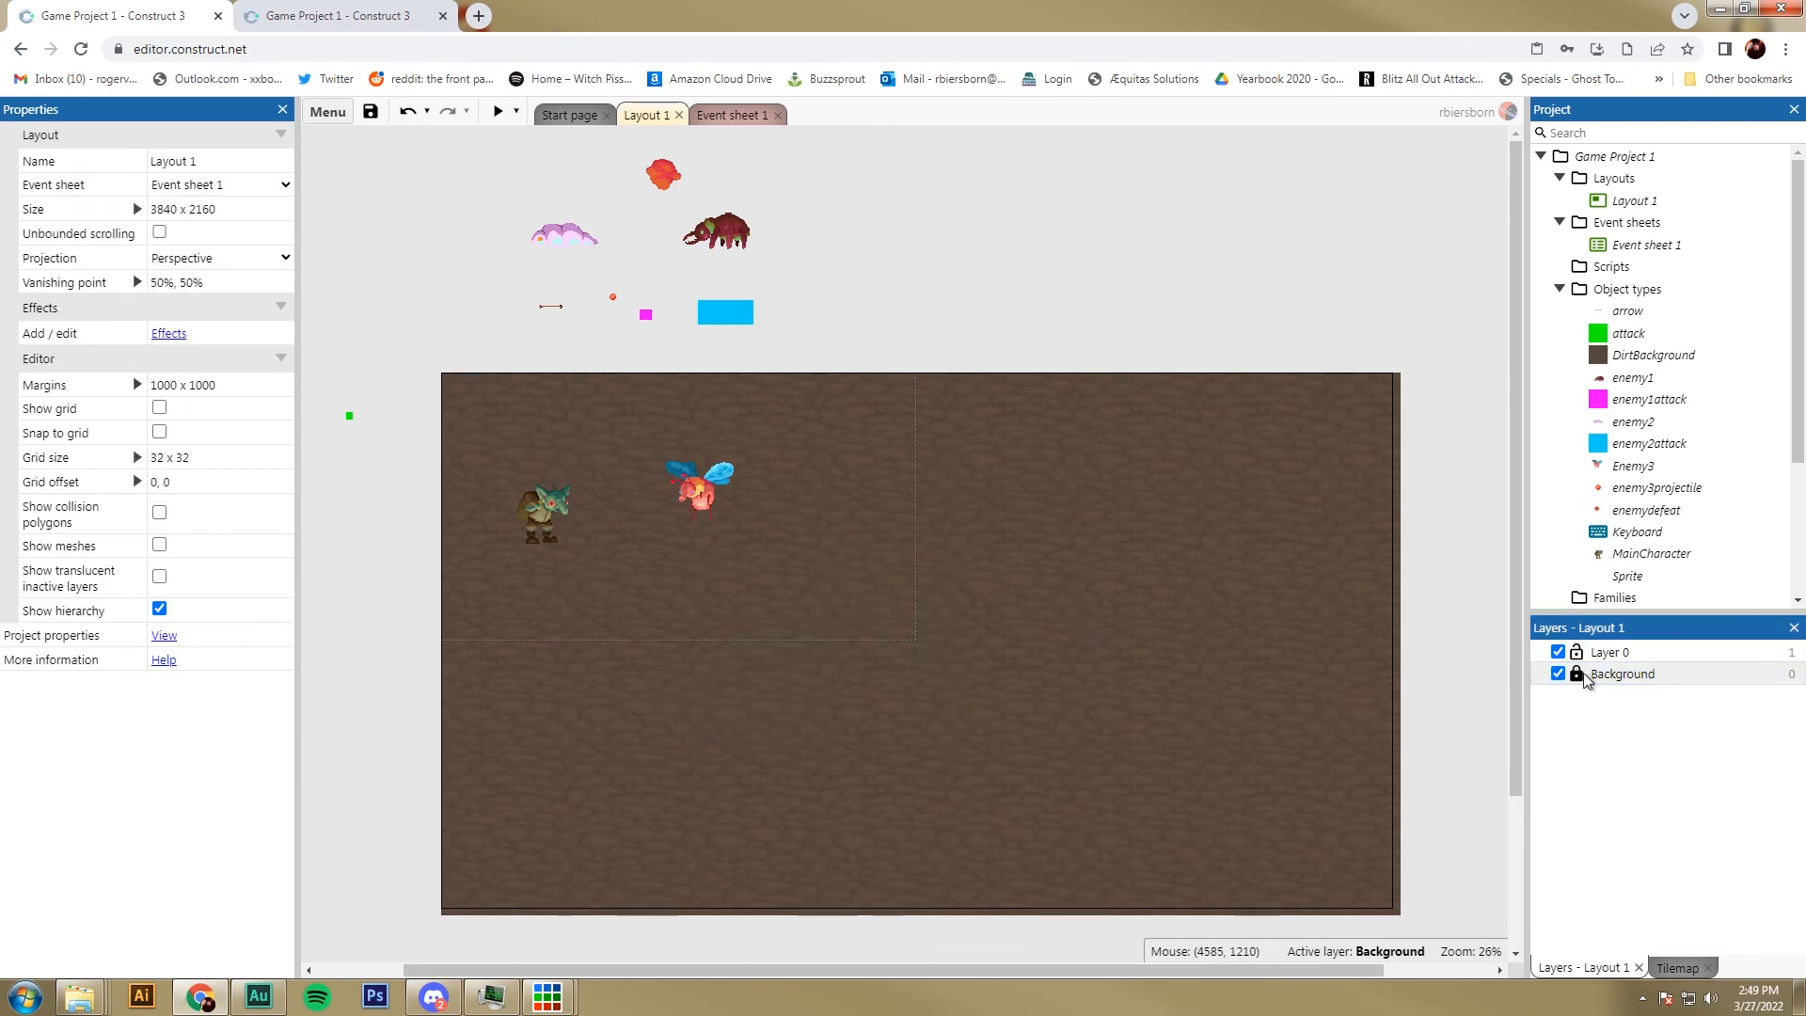
Step: Unlock the Background layer and move the flying enemy slightly up and to the right
left_click(1578, 674)
left_click_drag(783, 524, 762, 490)
left_click(717, 572)
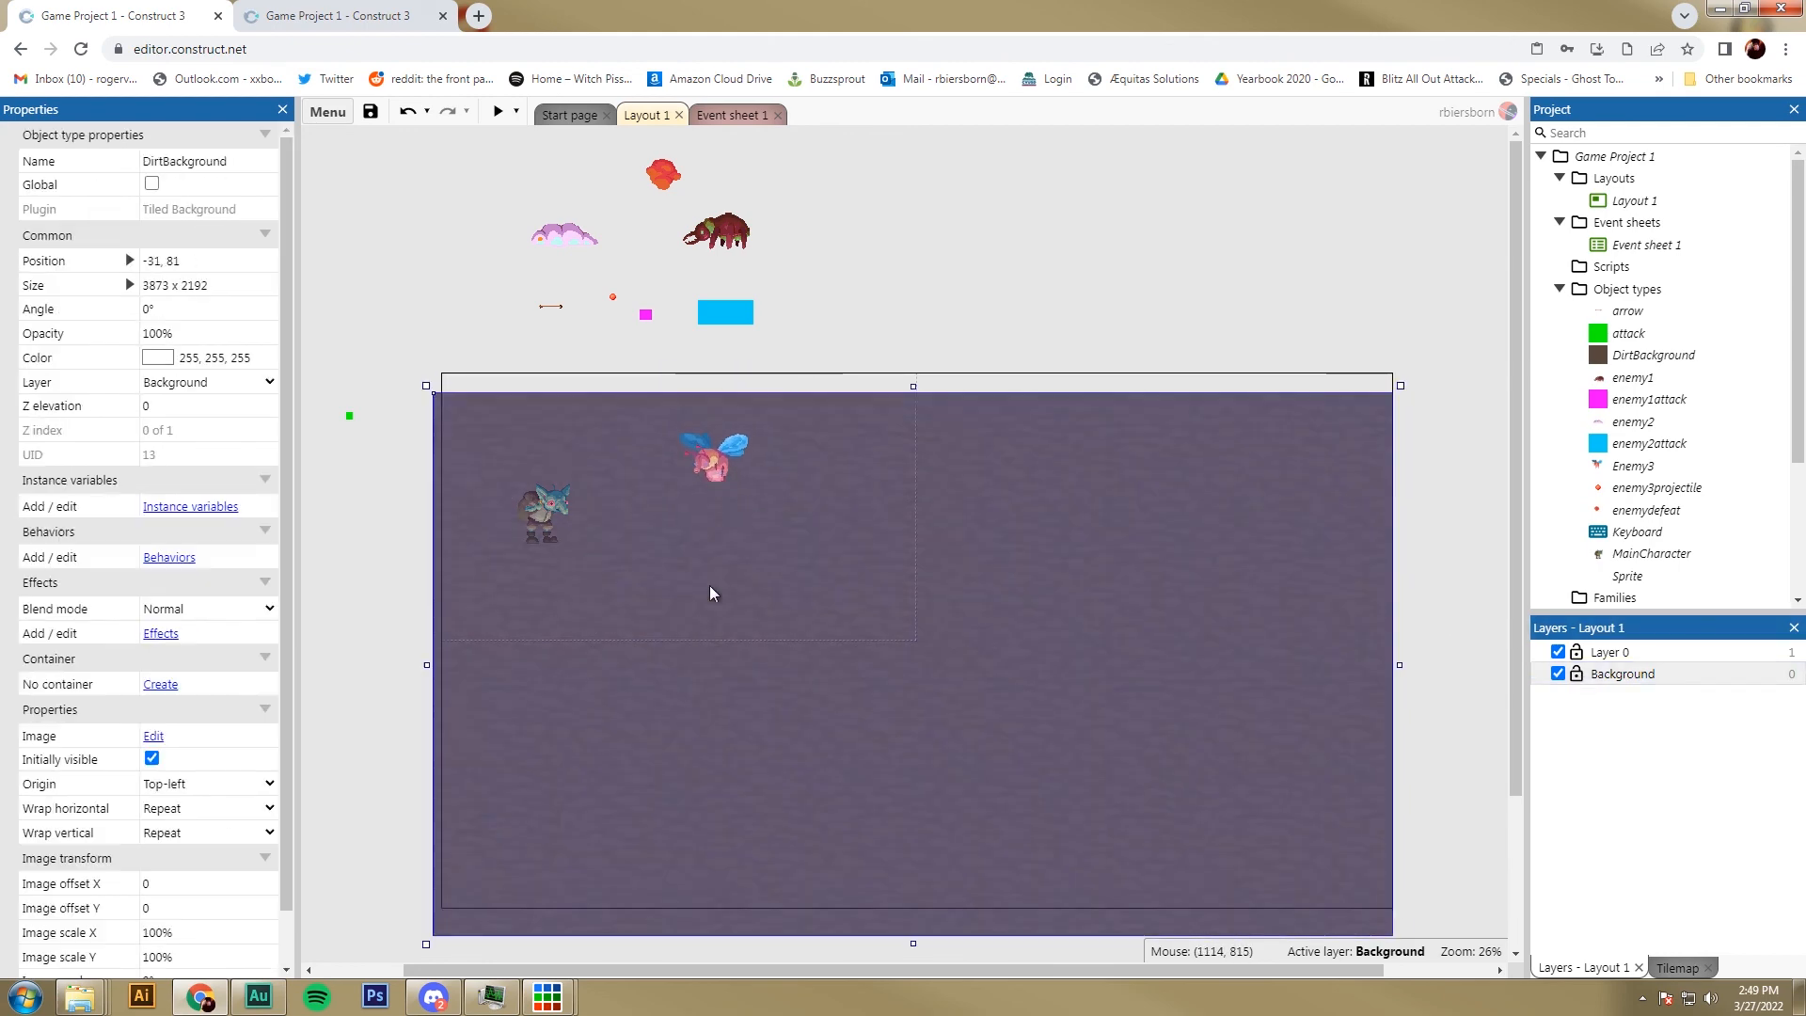
Step: Reposition DirtBackground at -12, -15 so it covers the whole layout, and lock the Background layer
left_click_drag(710, 586, 698, 596)
left_click_drag(964, 584, 987, 554)
left_click_drag(993, 543, 991, 546)
left_click(1576, 673)
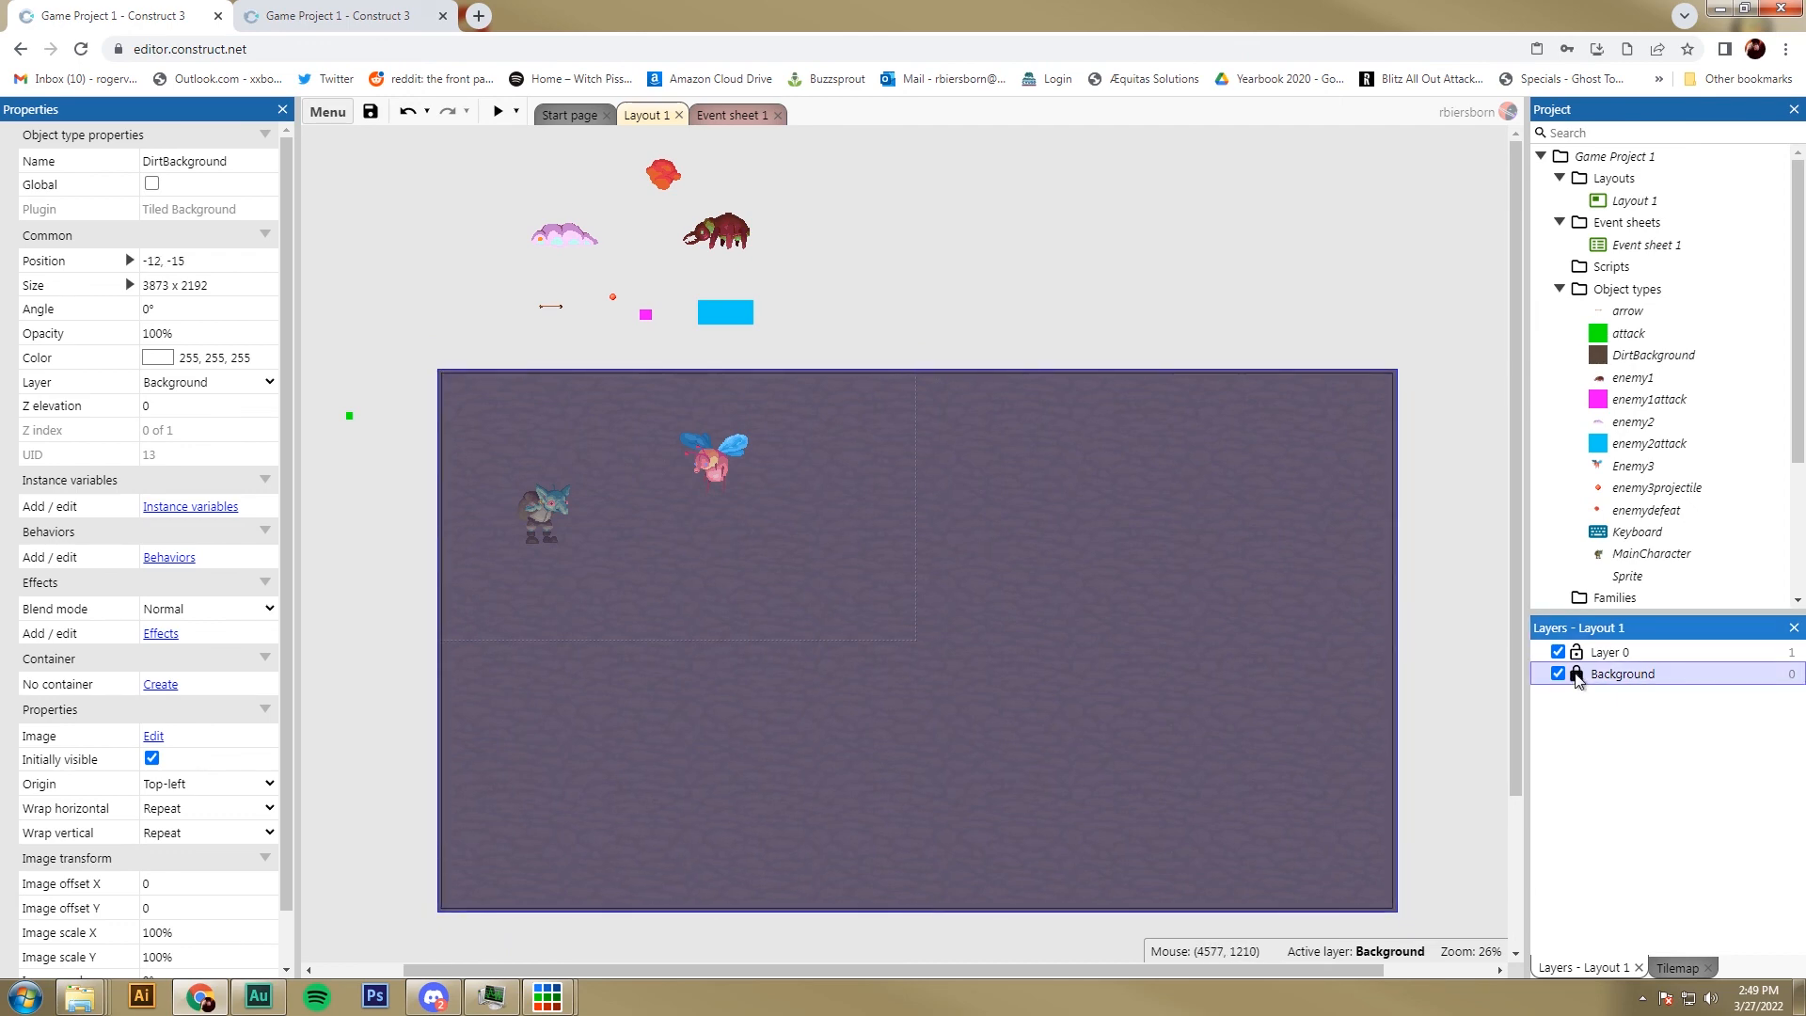
Step: Preview the game and walk the main character around over the dirt background, then close the preview
left_click(499, 112)
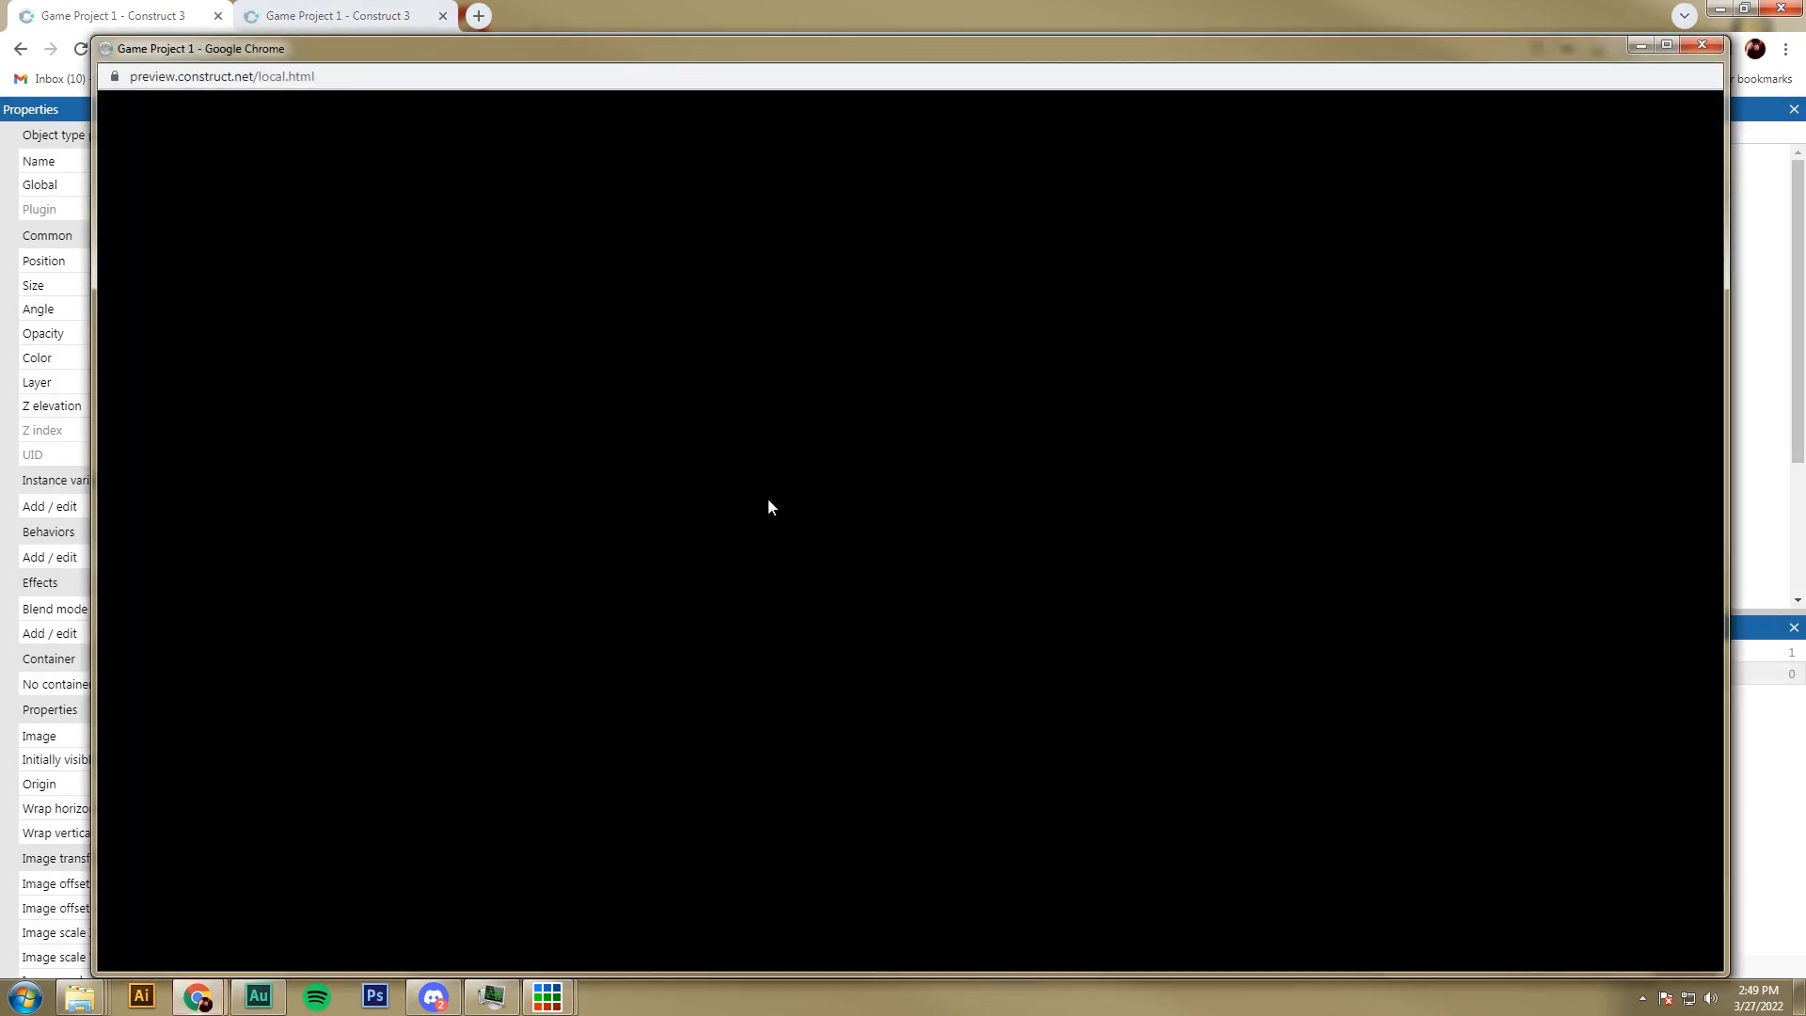
key("Down")
key("Right")
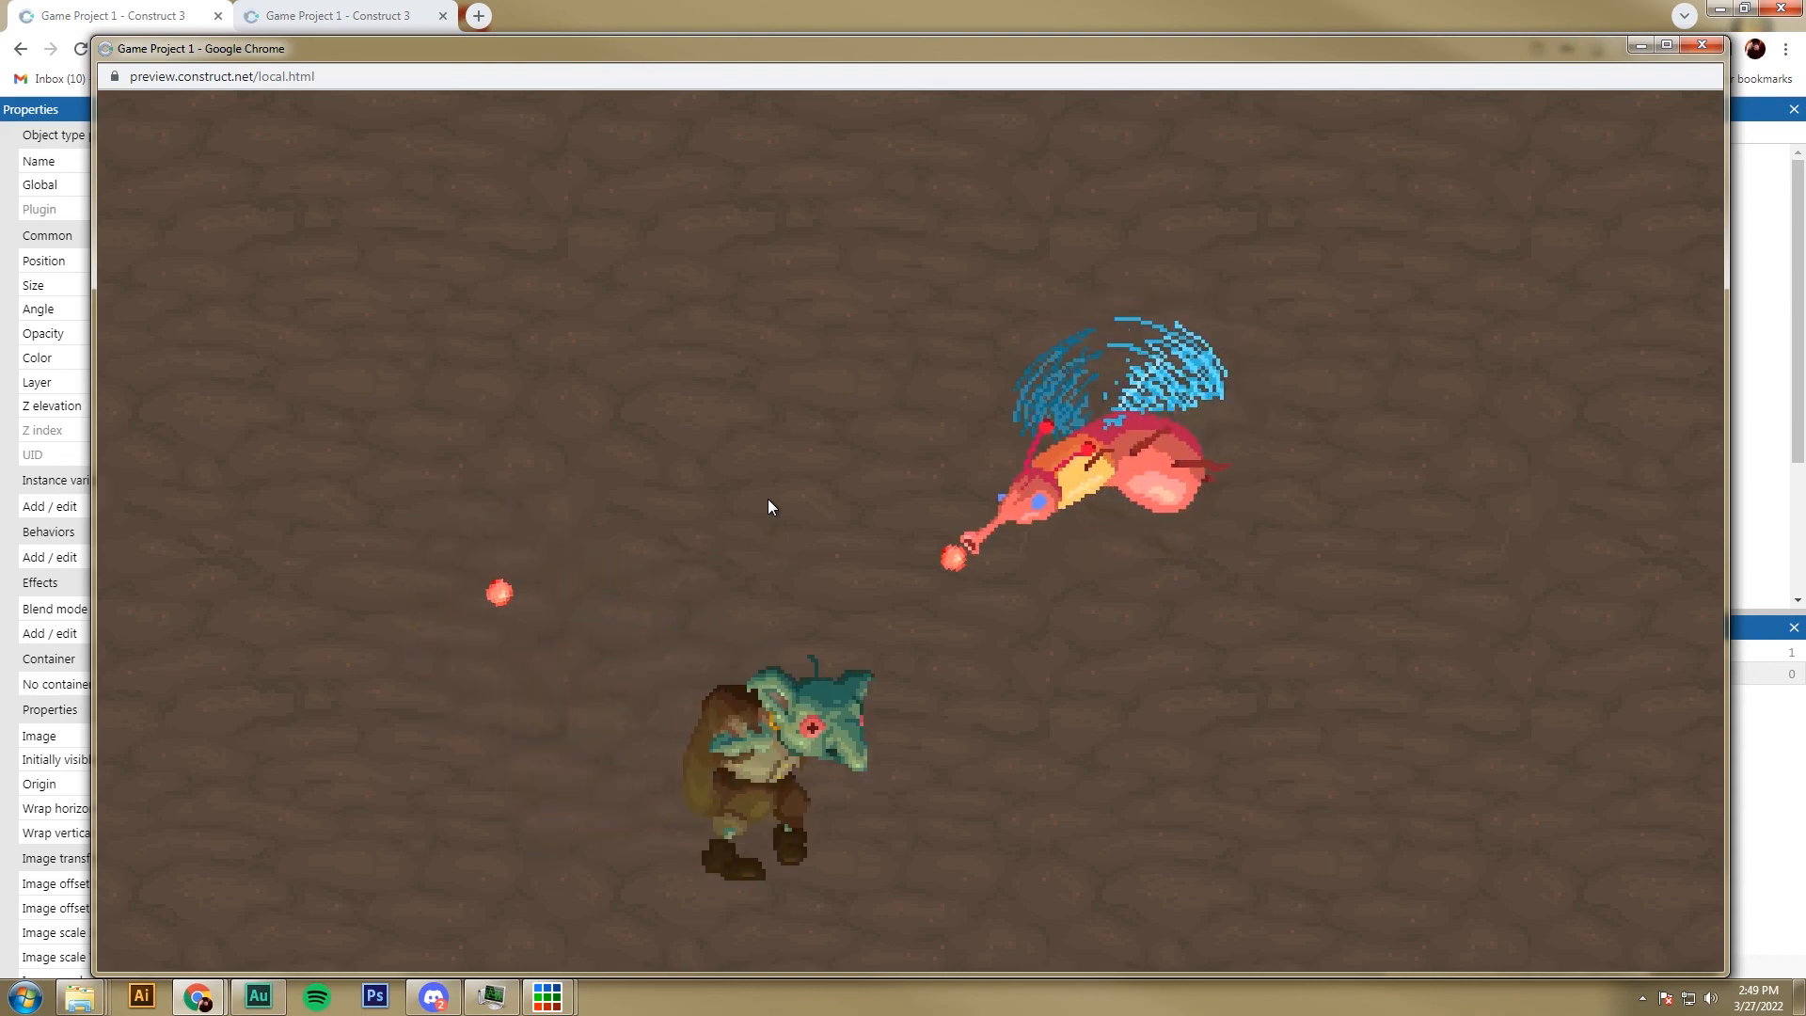
key("Up")
key("Left")
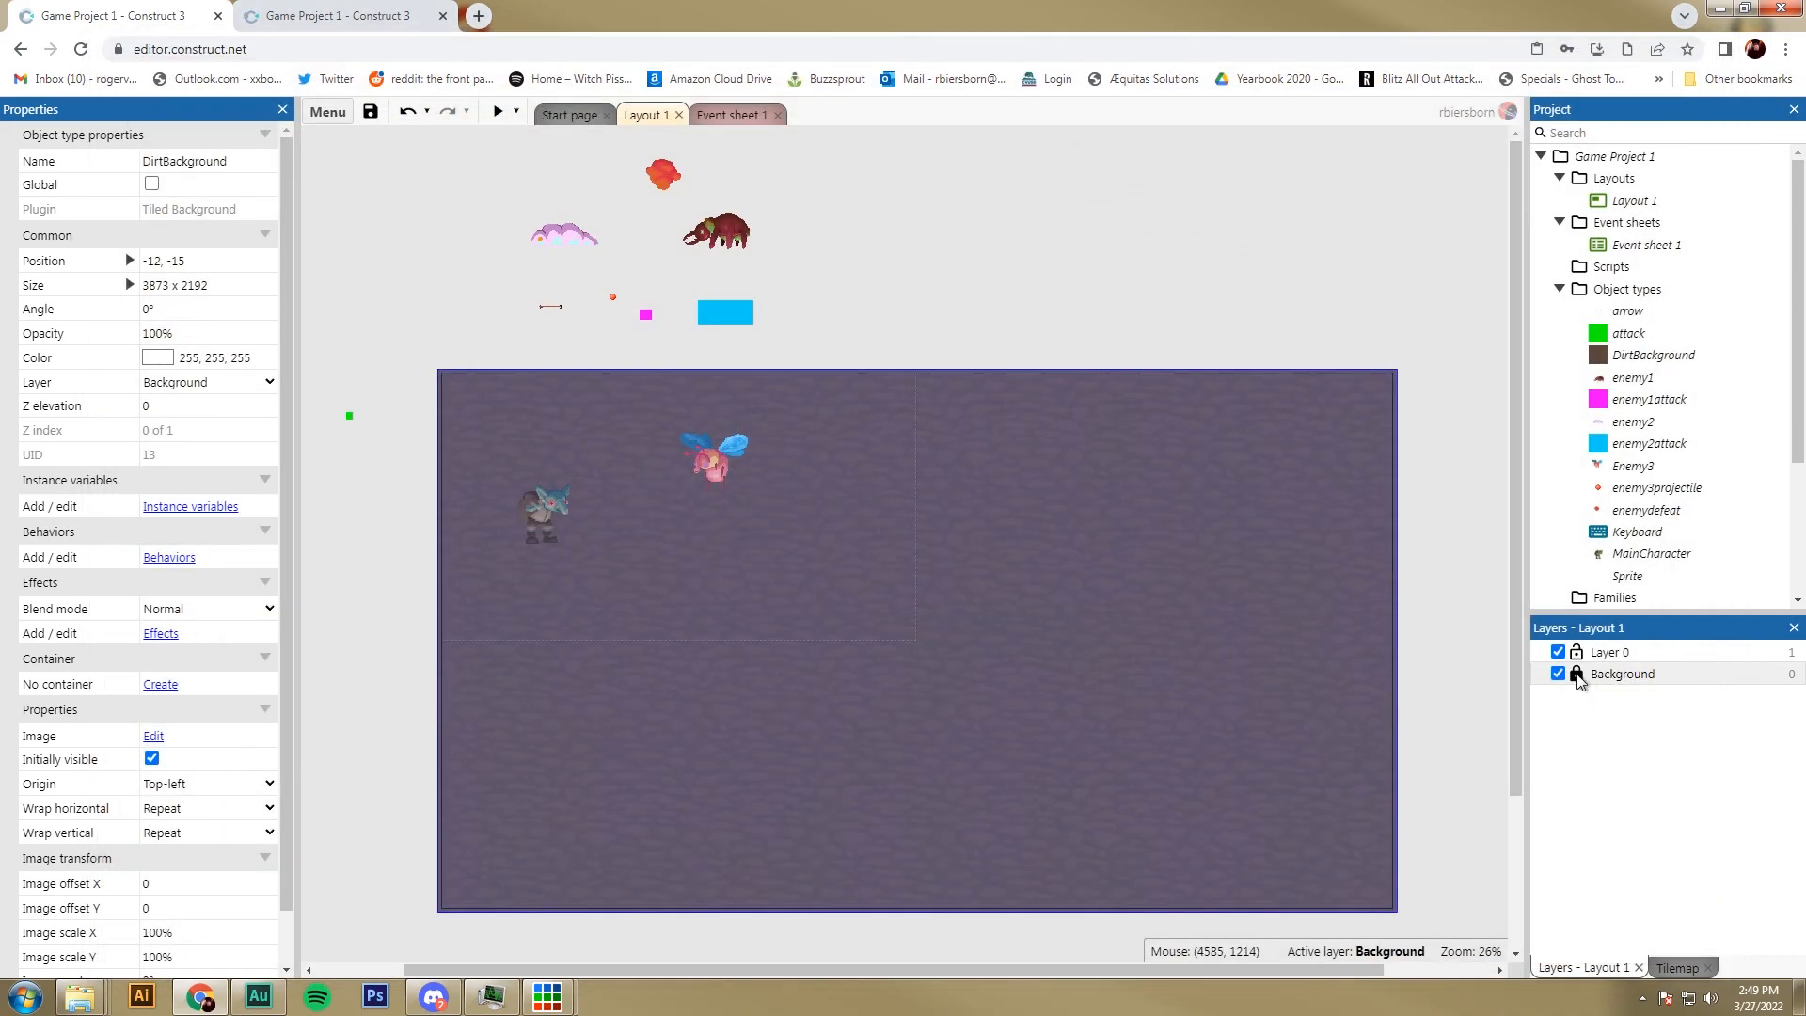
Step: Unlock the Background layer, inspect DirtBackground's image and the option to load another without changing it, and relock the layer
left_click(1577, 679)
double_click(1125, 677)
left_click(431, 150)
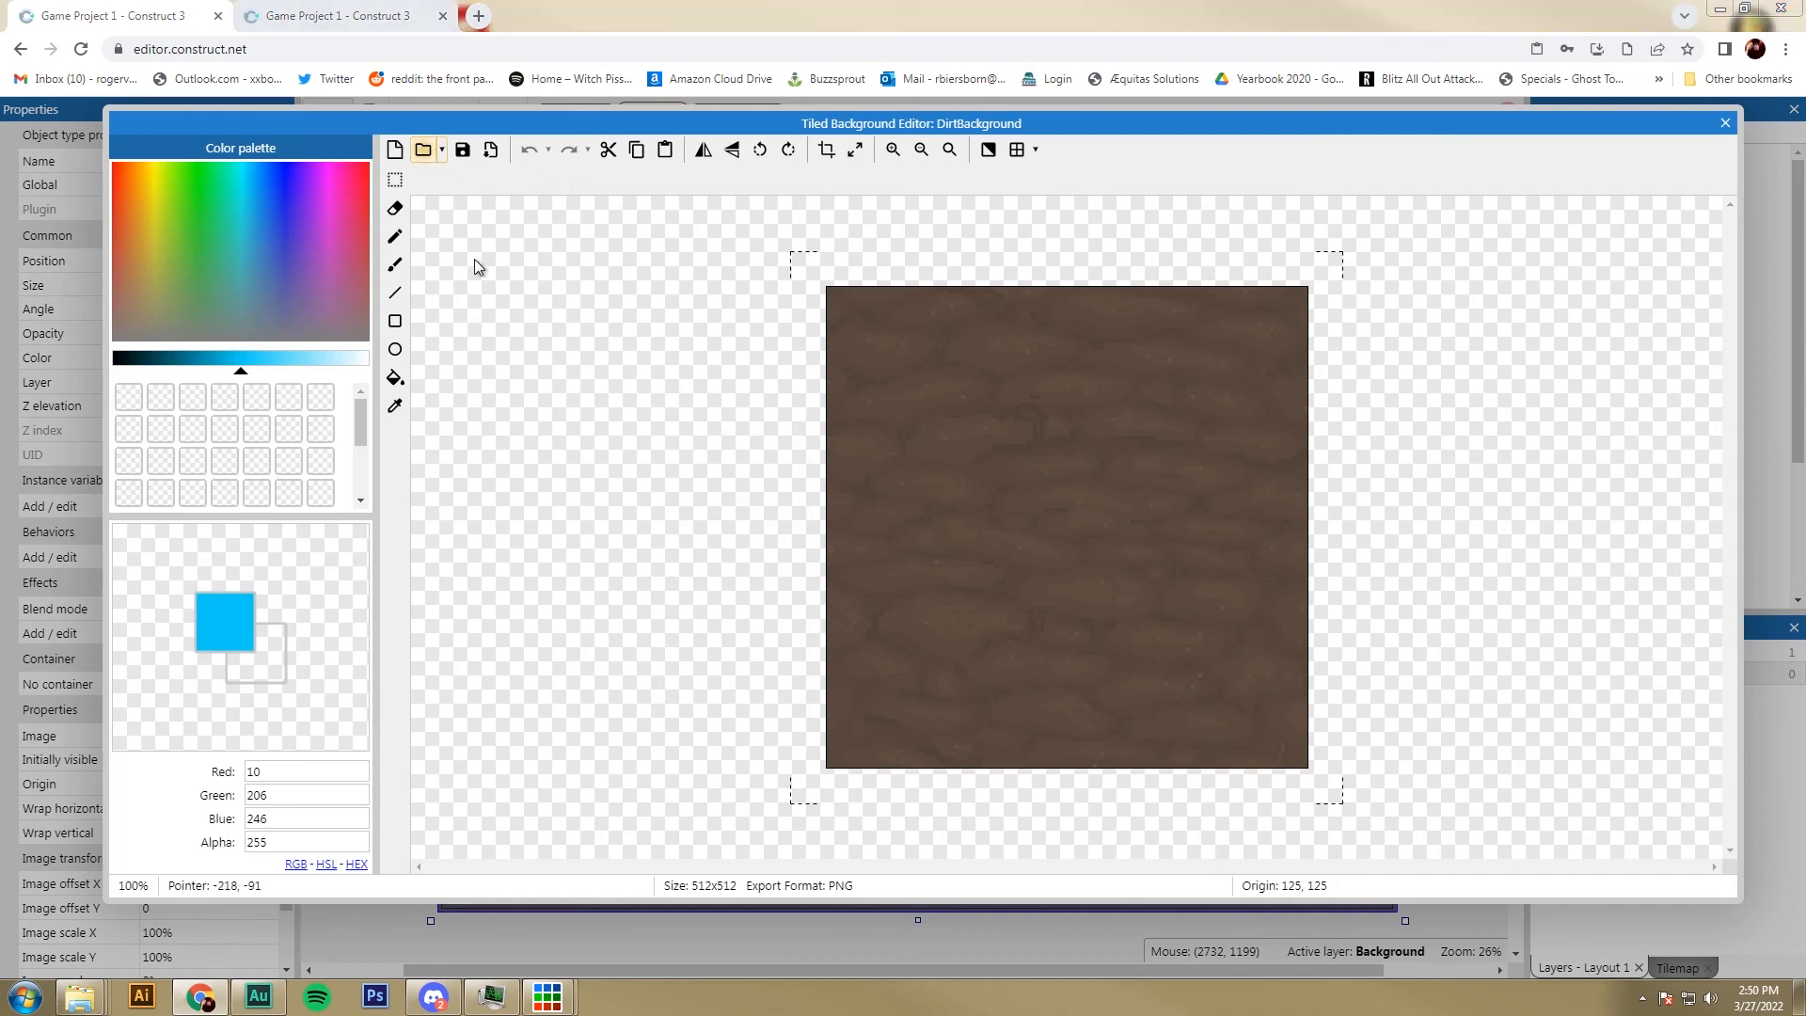
left_click(1278, 11)
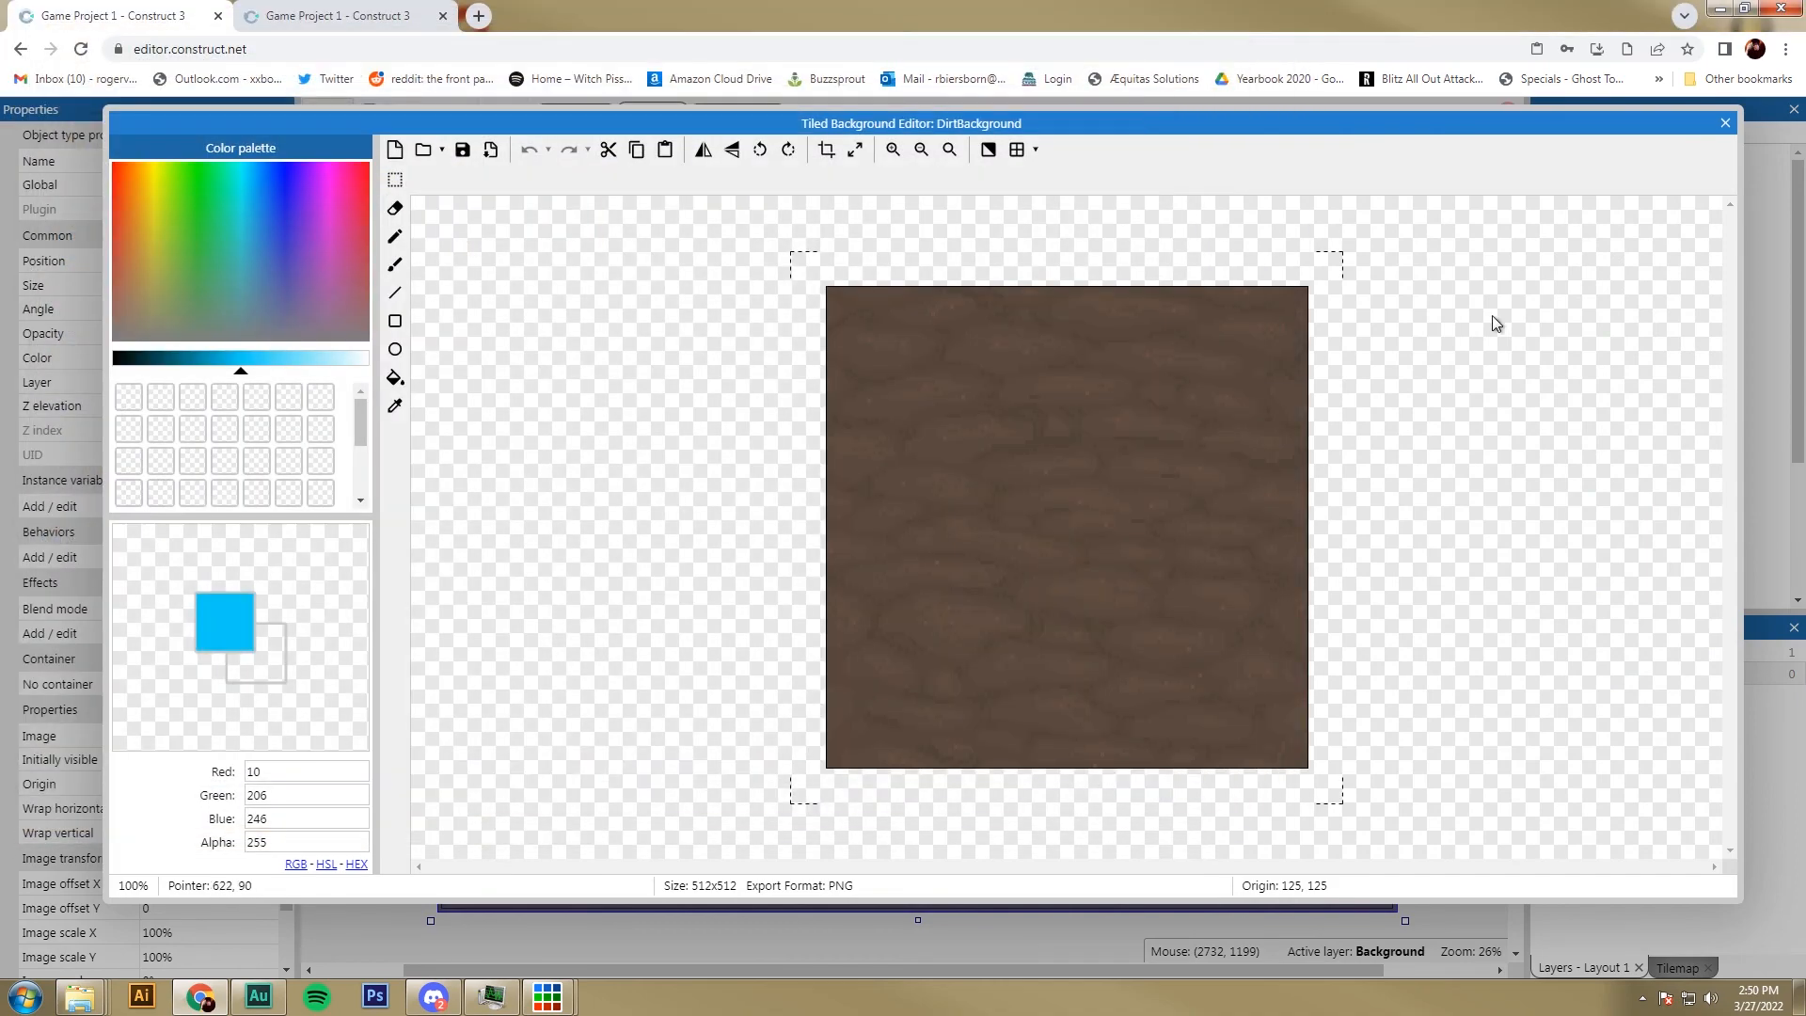
left_click(1725, 122)
left_click(1577, 675)
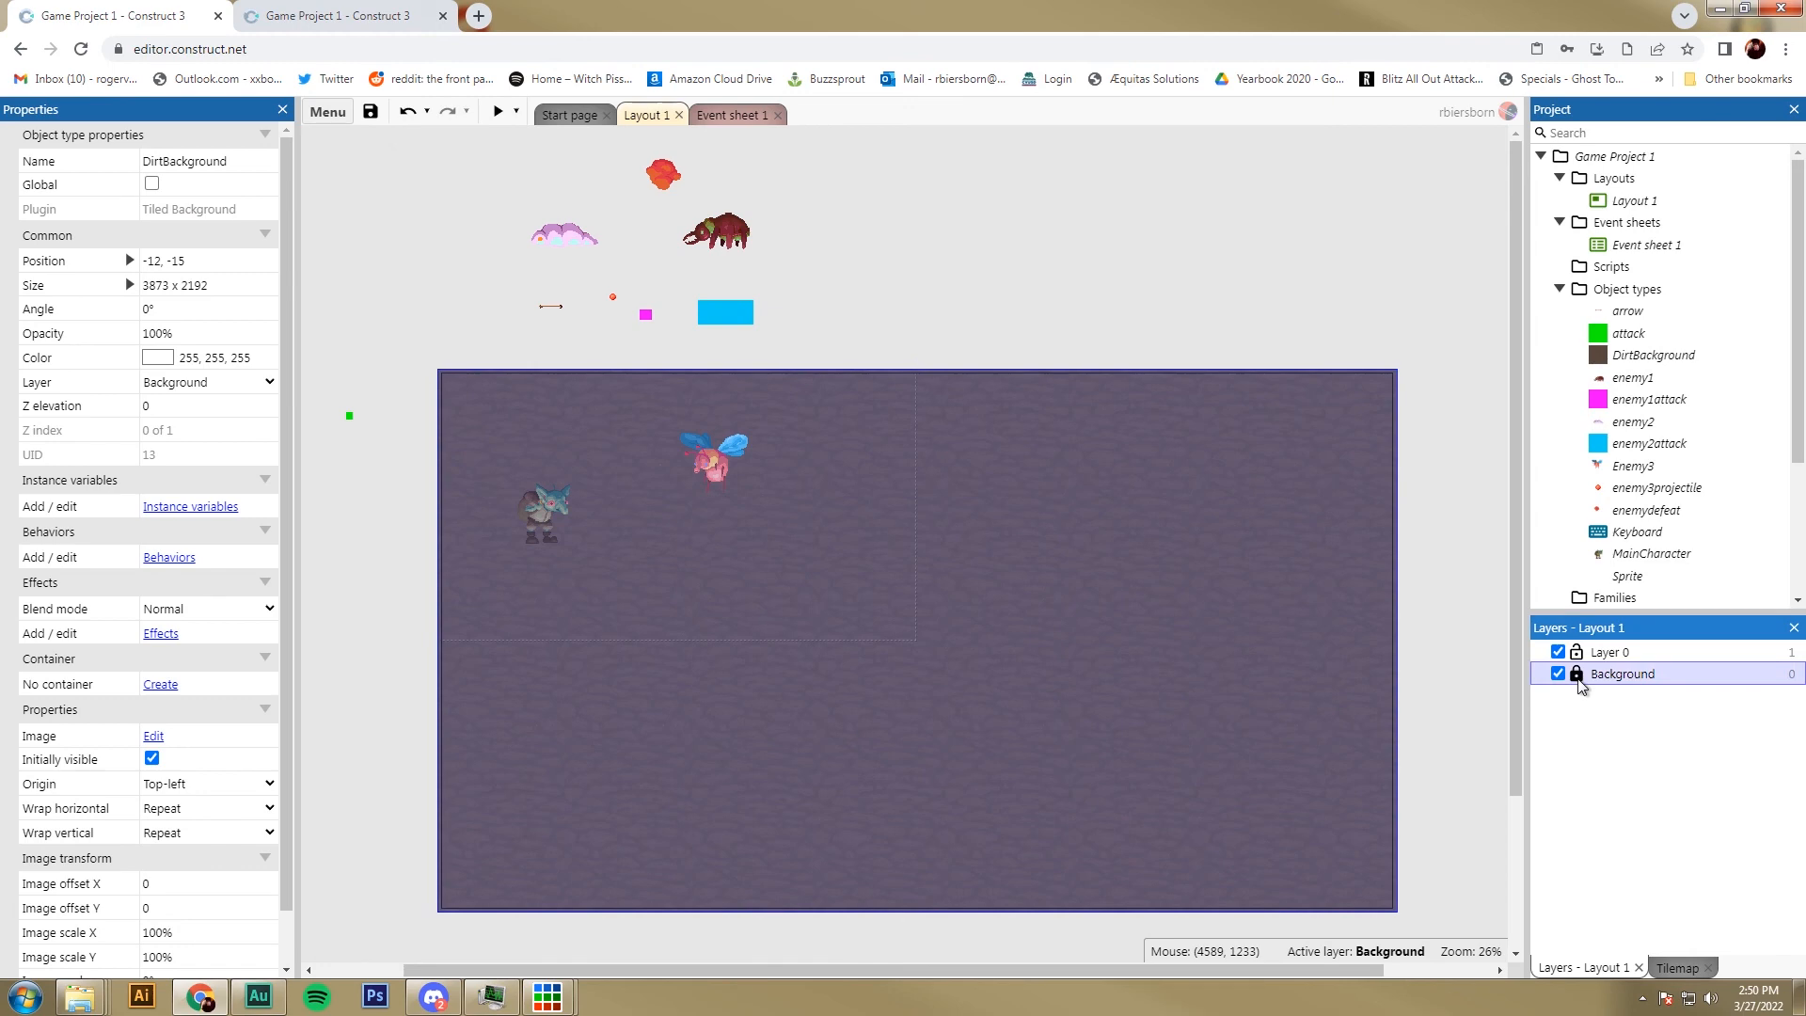